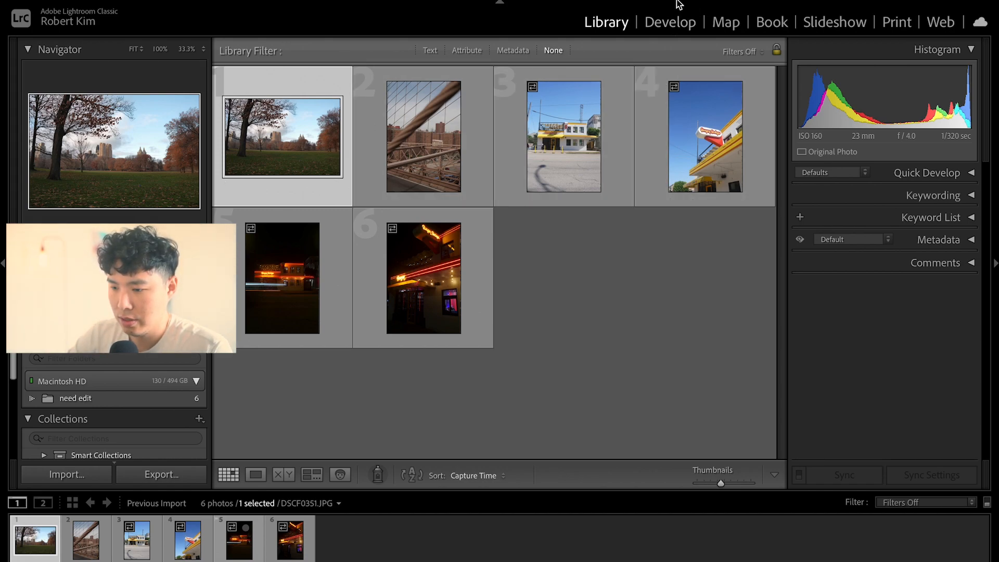
# Step: Open the park photo for developing and straighten it with the automatic crop angle
pyautogui.click(670, 21)
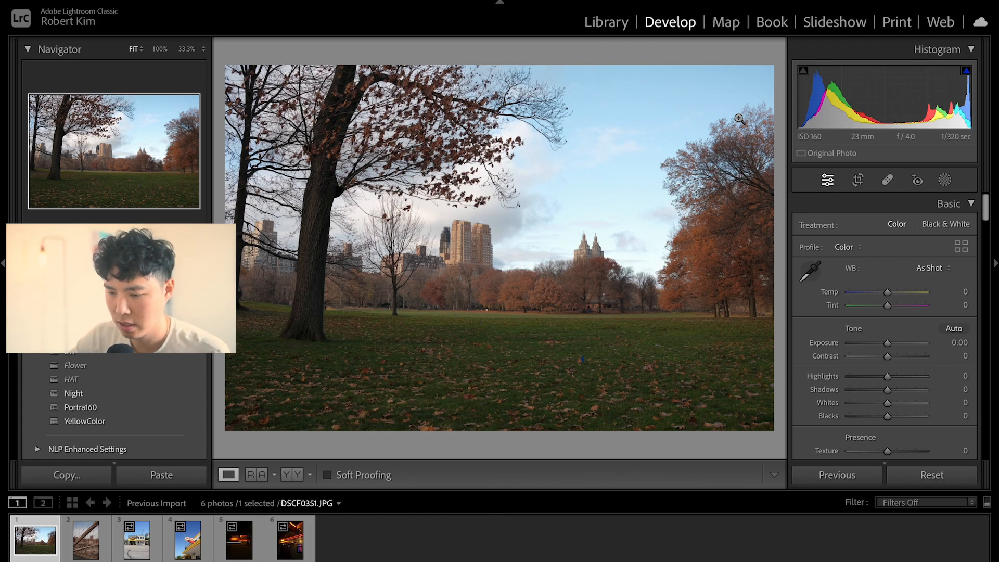
pyautogui.click(859, 180)
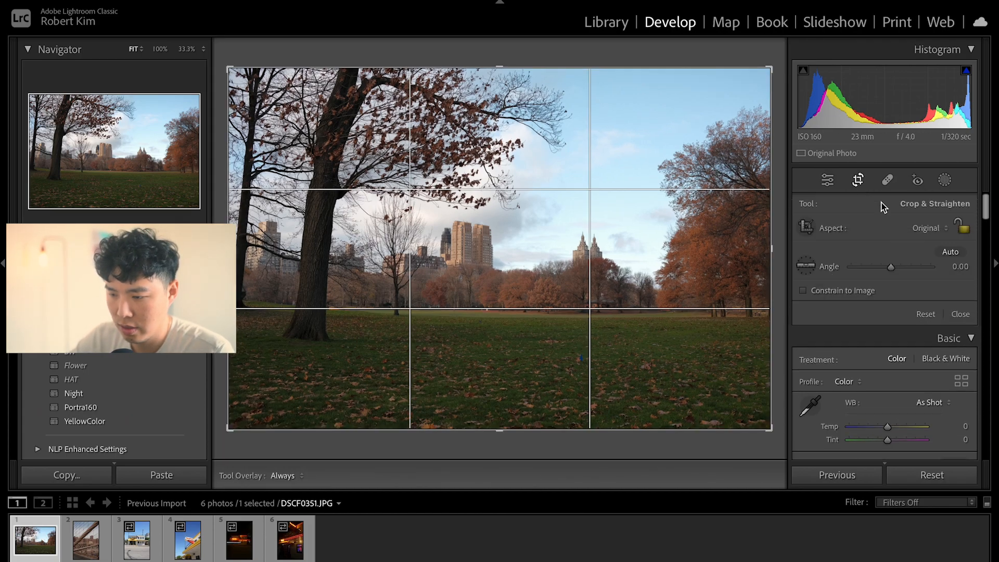
pyautogui.click(950, 251)
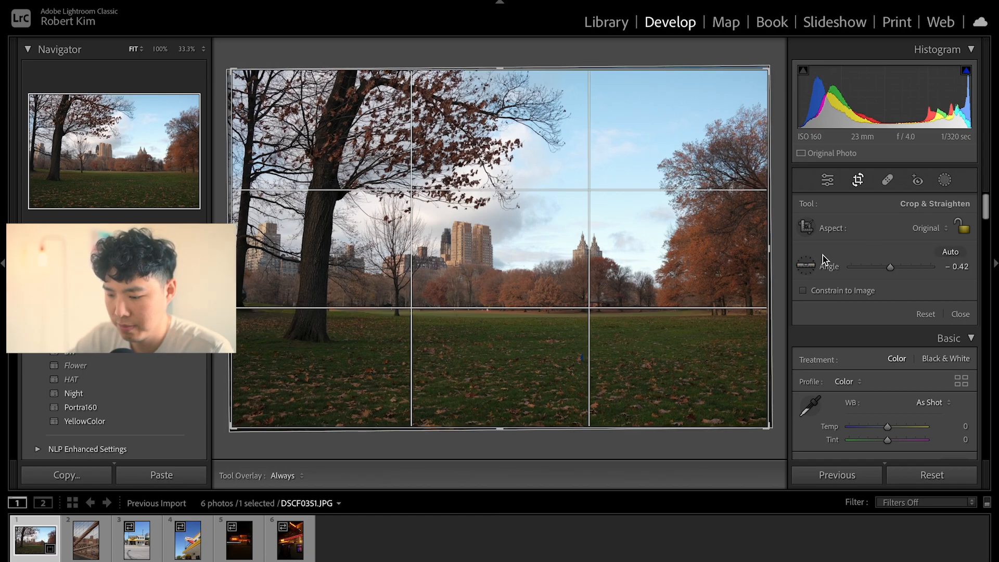
pyautogui.press('Return')
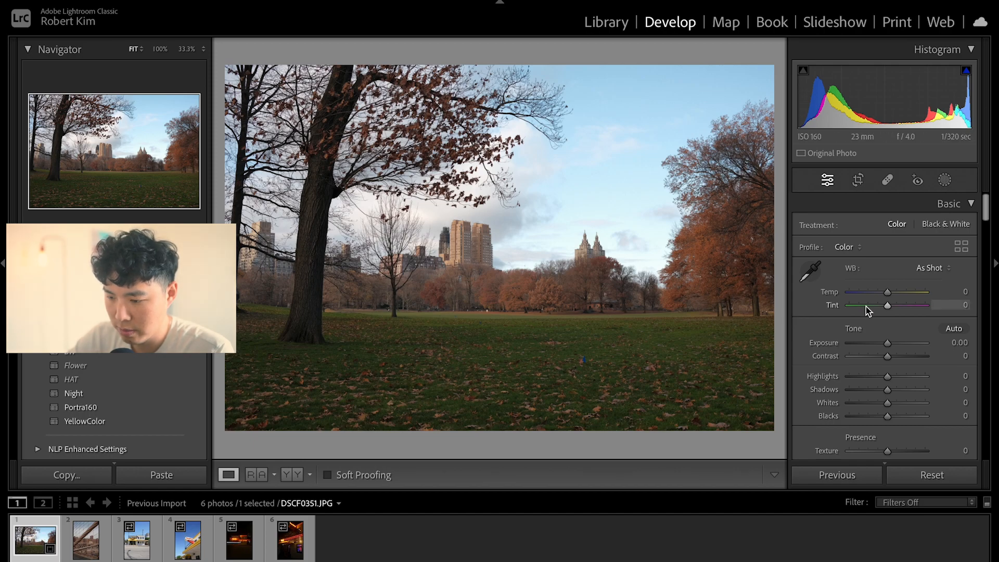
# Step: Warm the photo's white balance to Temp +6 and raise the exposure to +0.50
pyautogui.moveTo(887, 292)
pyautogui.mouseDown()
pyautogui.moveTo(875, 294)
pyautogui.moveTo(914, 293)
pyautogui.moveTo(867, 295)
pyautogui.moveTo(891, 295)
pyautogui.mouseUp()
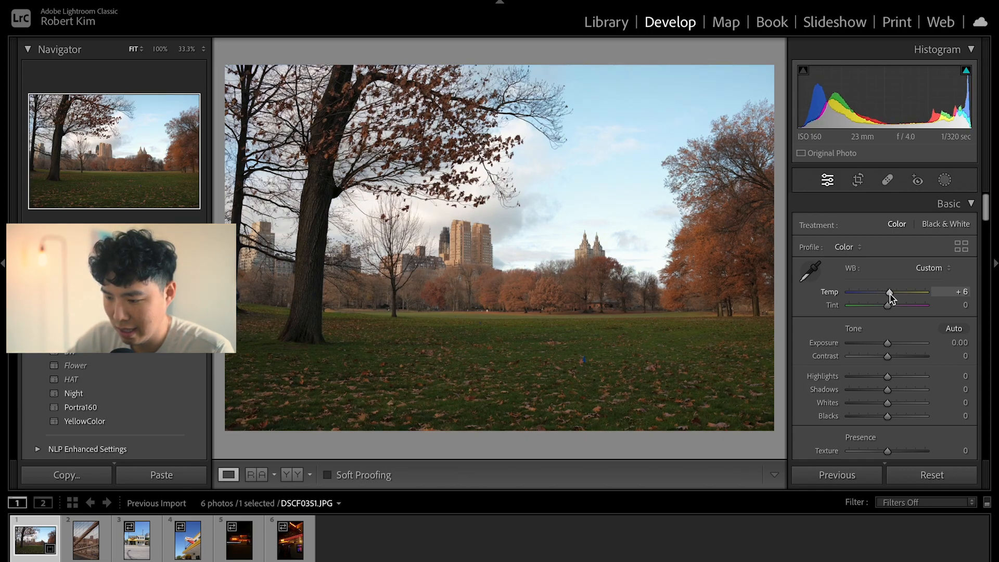
pyautogui.scroll(-3, 885, 304)
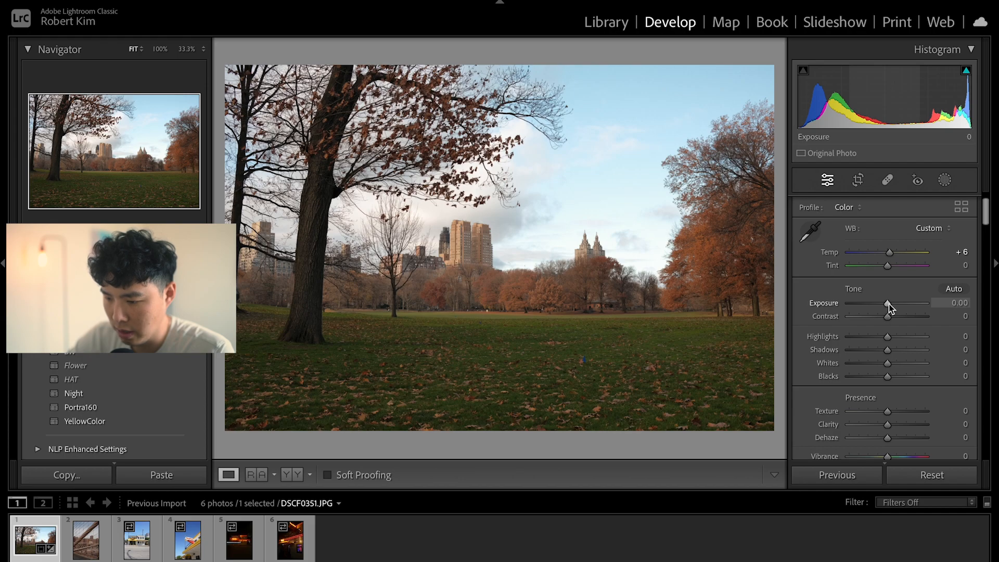
pyautogui.moveTo(888, 304); pyautogui.dragTo(891, 305)
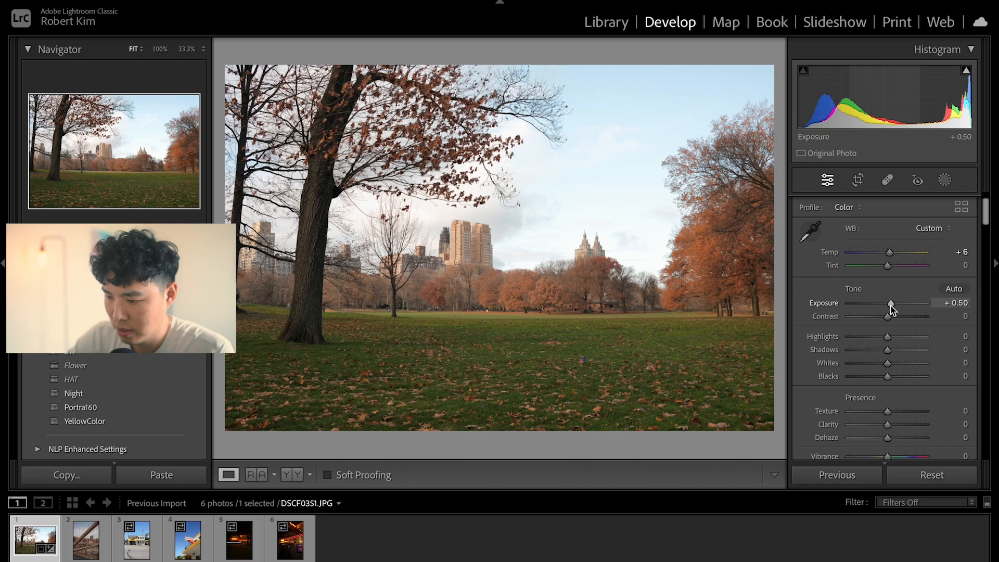
# Step: Adjust the photo's tone with contrast -3, highlights -40, shadows -5 and blacks -30
pyautogui.moveTo(888, 317); pyautogui.dragTo(873, 335)
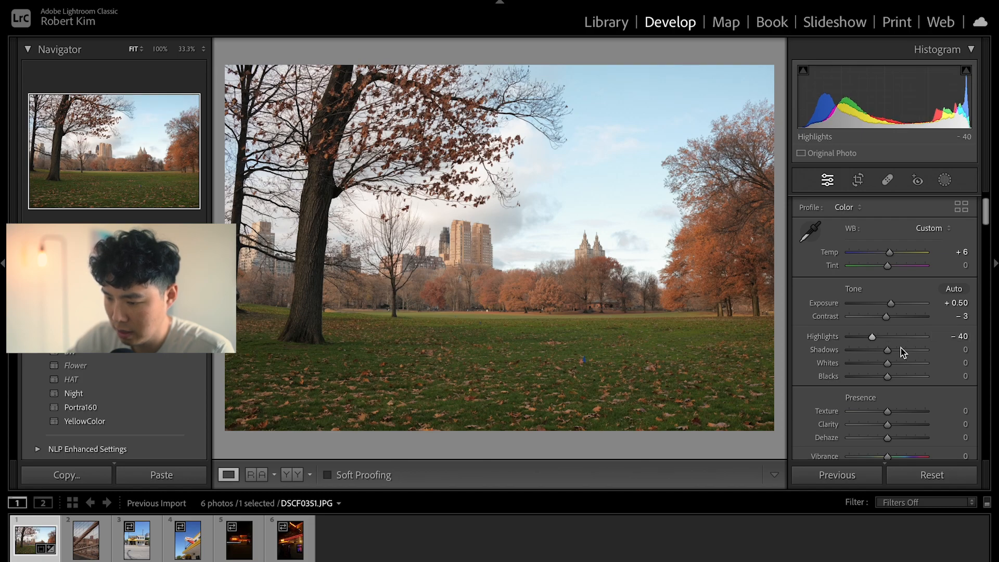
pyautogui.moveTo(893, 348); pyautogui.dragTo(885, 350)
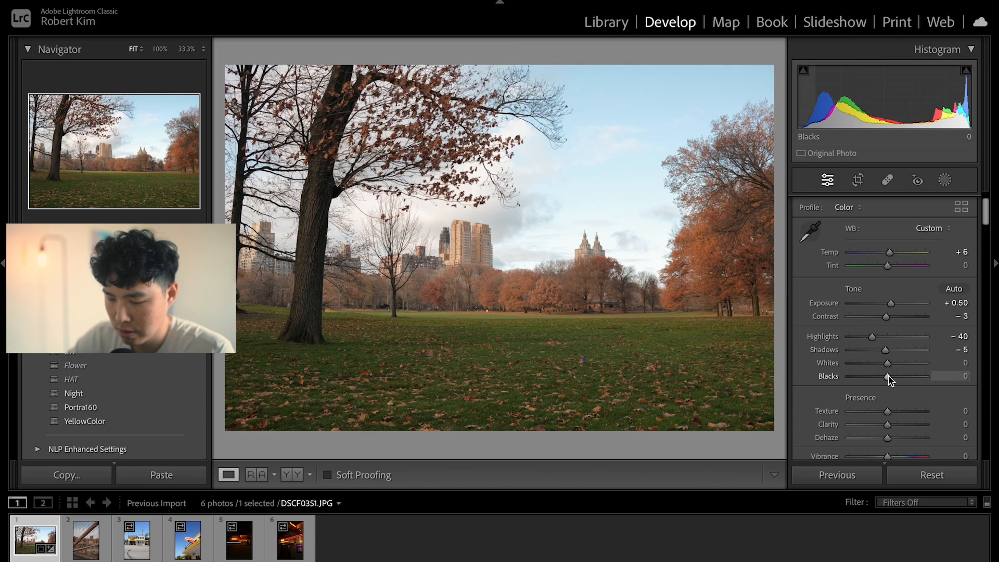
pyautogui.moveTo(888, 376)
pyautogui.mouseDown()
pyautogui.moveTo(866, 376)
pyautogui.moveTo(875, 377)
pyautogui.mouseUp()
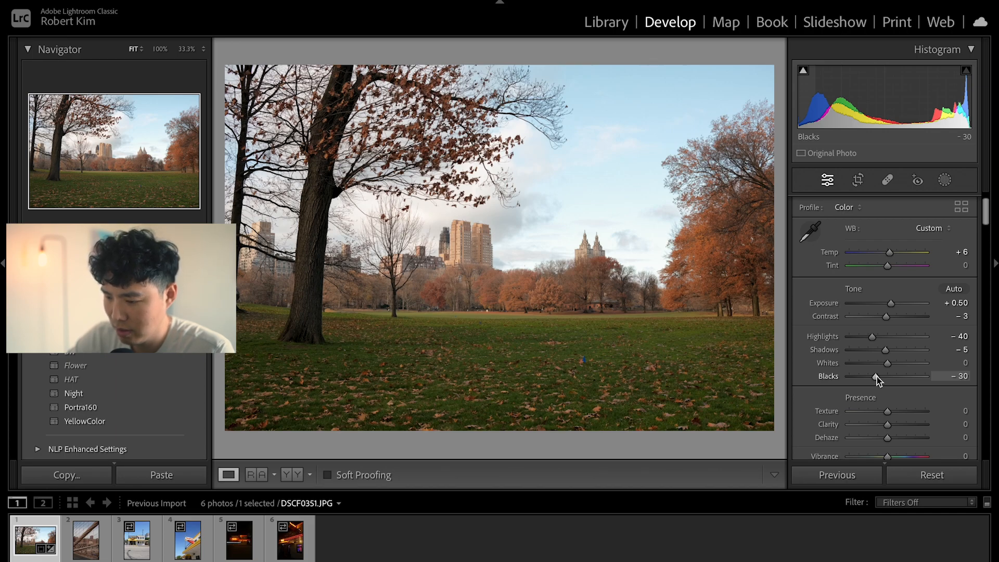
# Step: Set the photo's texture to +4 and clarity to -7
pyautogui.scroll(-1, 891, 332)
pyautogui.scroll(-1, 894, 332)
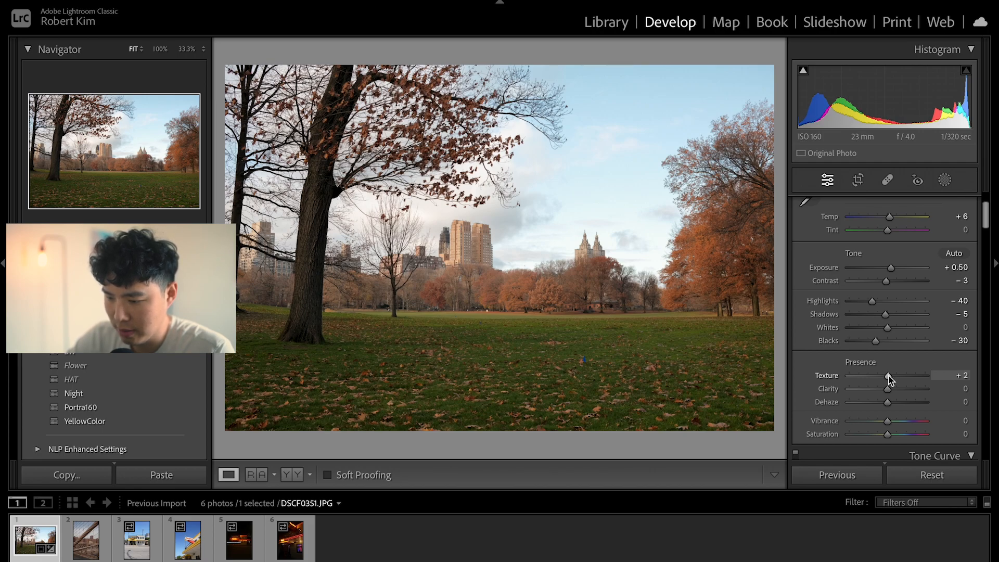
pyautogui.moveTo(889, 375); pyautogui.dragTo(884, 390)
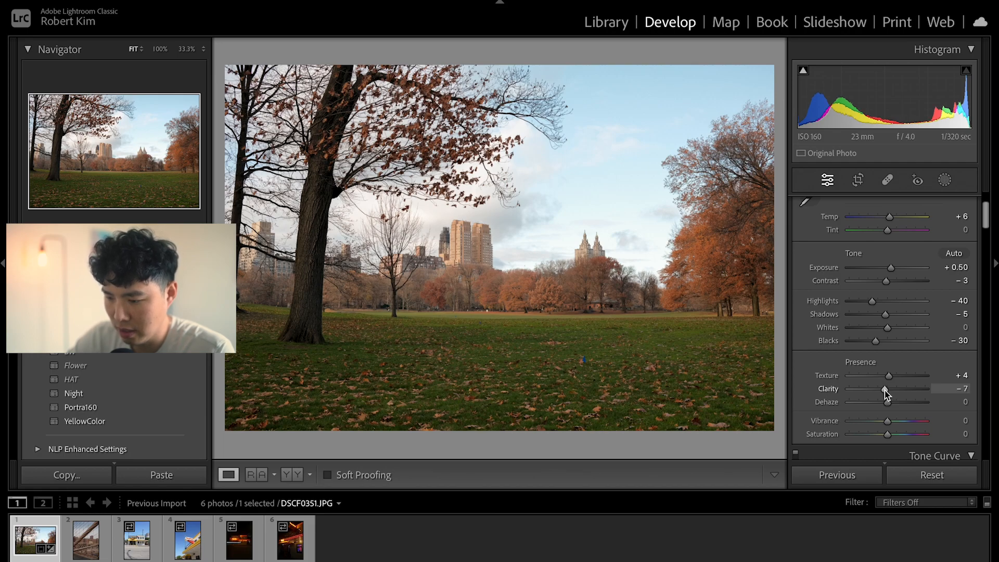
# Step: Shape the tone curve with a midtone point at input 127, output 133 and a shadow point at input 65, output 64
pyautogui.scroll(-4, 901, 321)
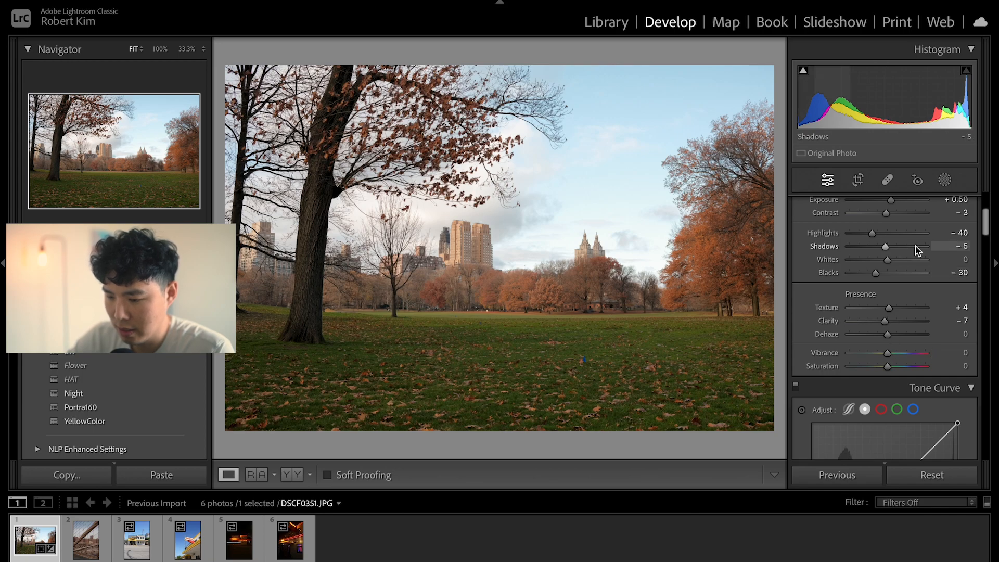
pyautogui.scroll(-7, 905, 271)
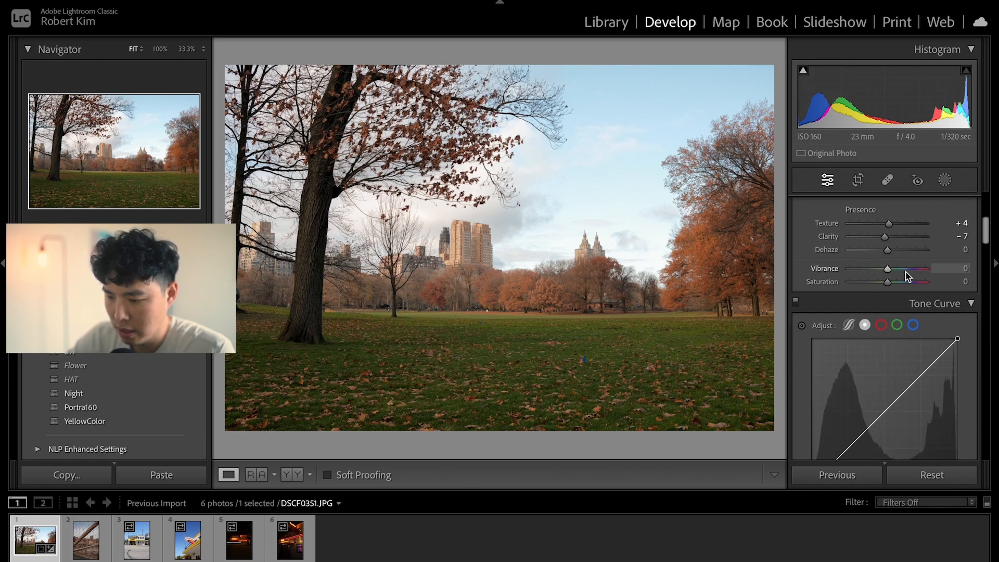
pyautogui.scroll(-6, 905, 271)
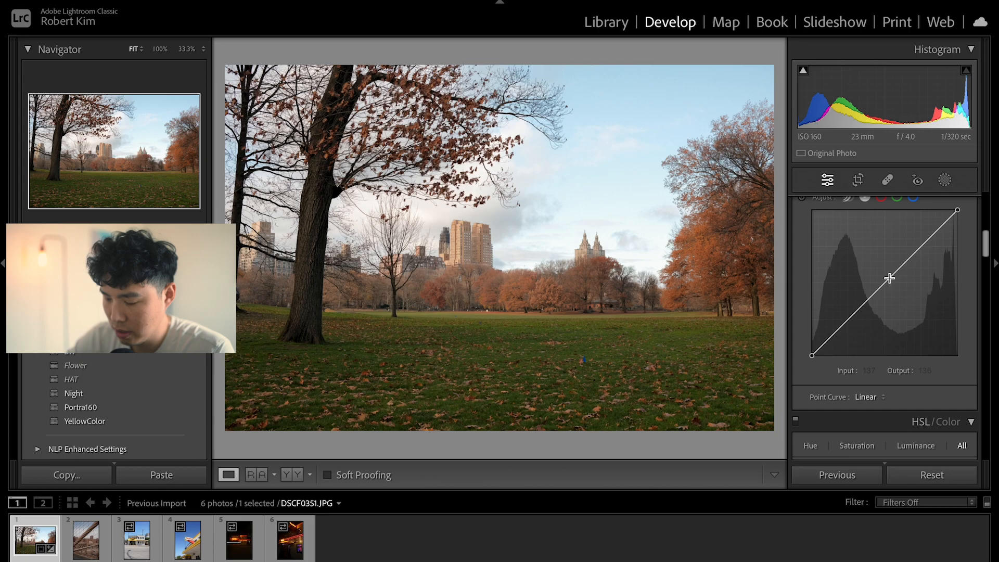
pyautogui.scroll(2, 889, 277)
pyautogui.scroll(1, 887, 297)
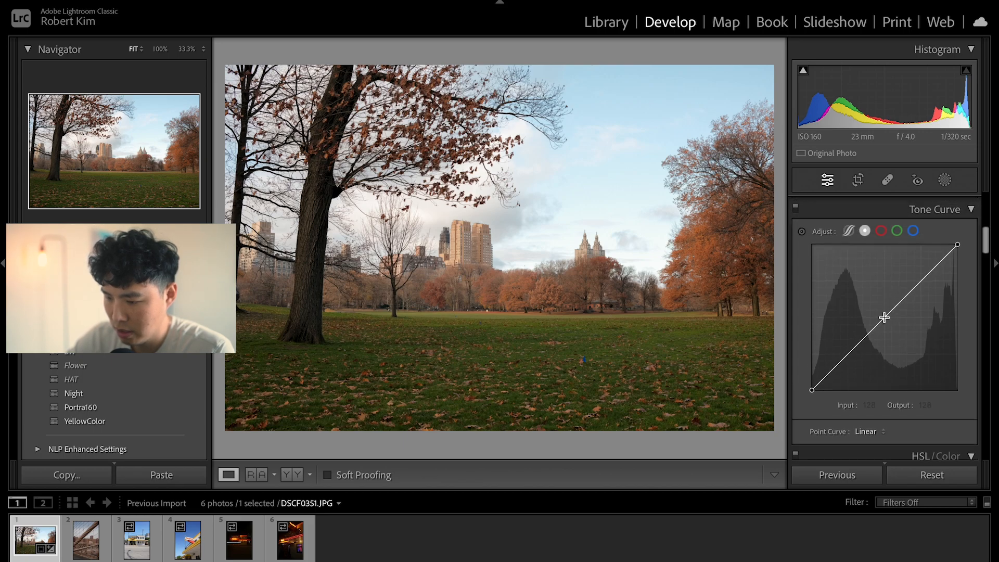
pyautogui.moveTo(885, 315); pyautogui.dragTo(884, 314)
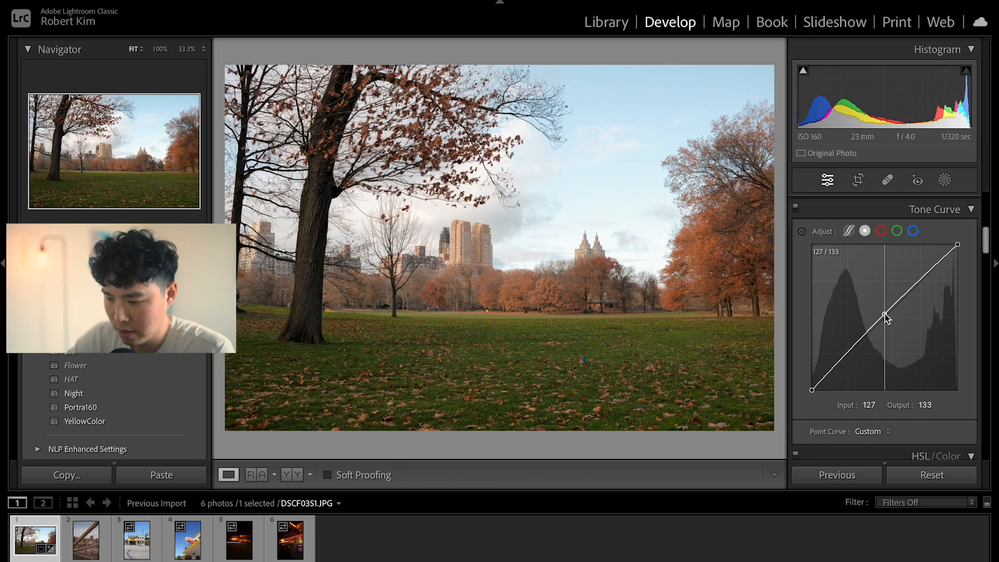
pyautogui.moveTo(849, 351); pyautogui.dragTo(849, 354)
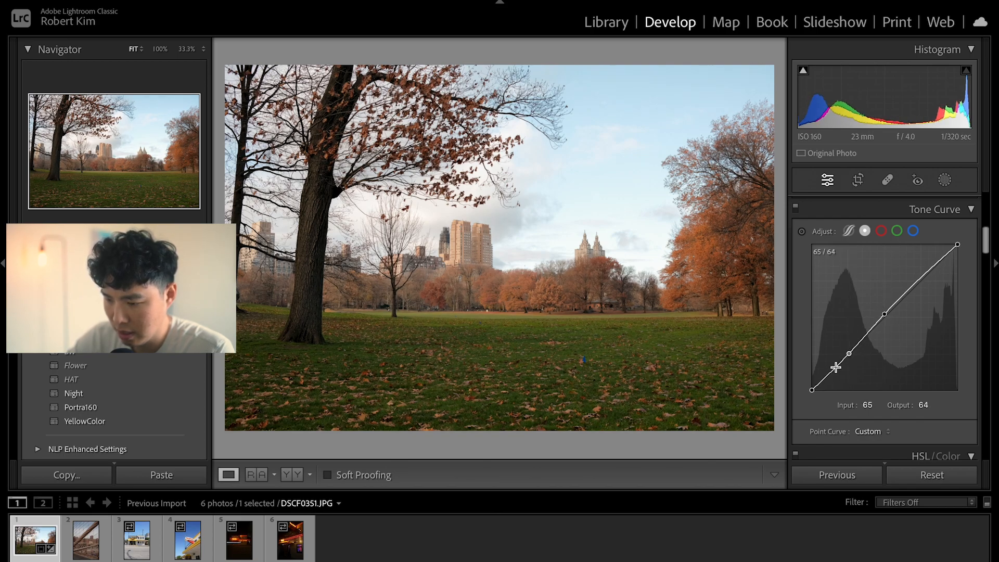
# Step: Lift the tone curve's black endpoint to output 5 and add a point just above it at input 18, output 18
pyautogui.click(813, 388)
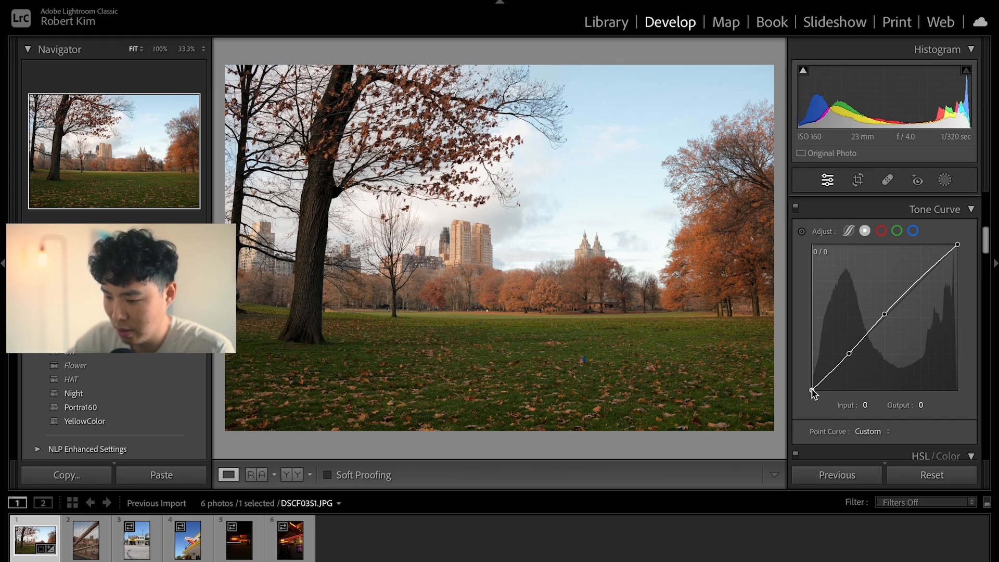
pyautogui.moveTo(812, 391)
pyautogui.mouseDown()
pyautogui.moveTo(798, 351)
pyautogui.moveTo(799, 389)
pyautogui.mouseUp()
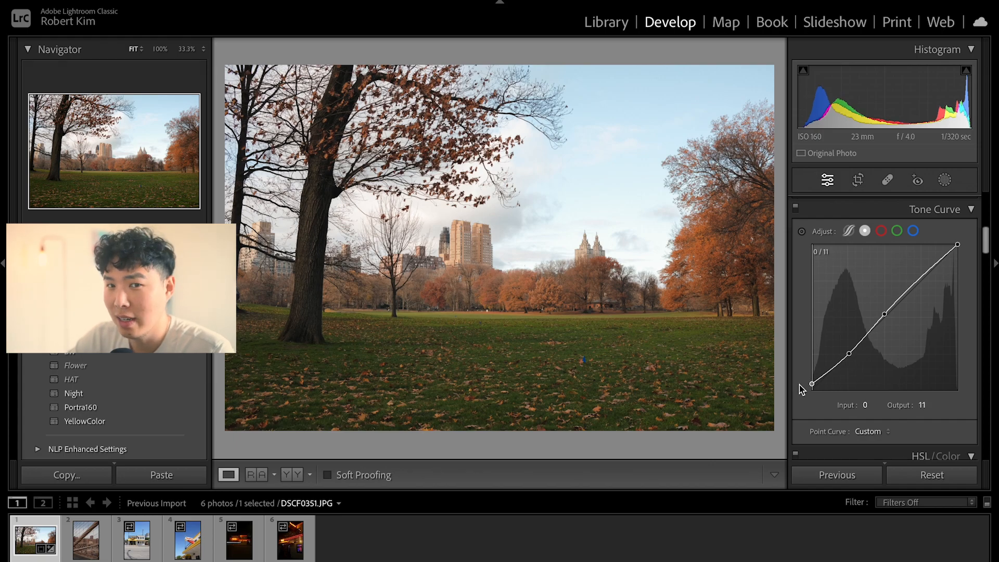
pyautogui.moveTo(799, 384); pyautogui.dragTo(810, 390)
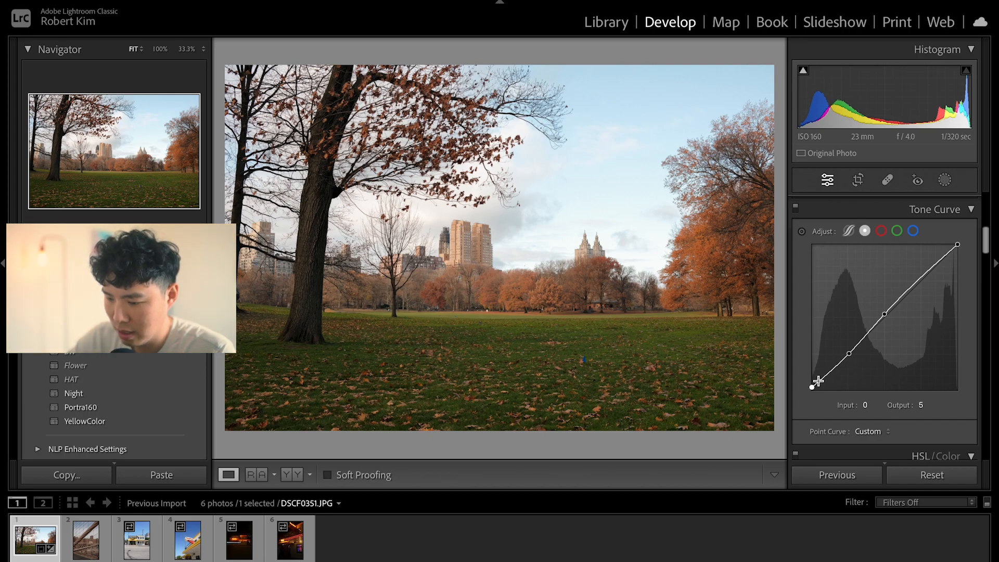
pyautogui.click(822, 380)
pyautogui.moveTo(822, 381); pyautogui.dragTo(822, 381)
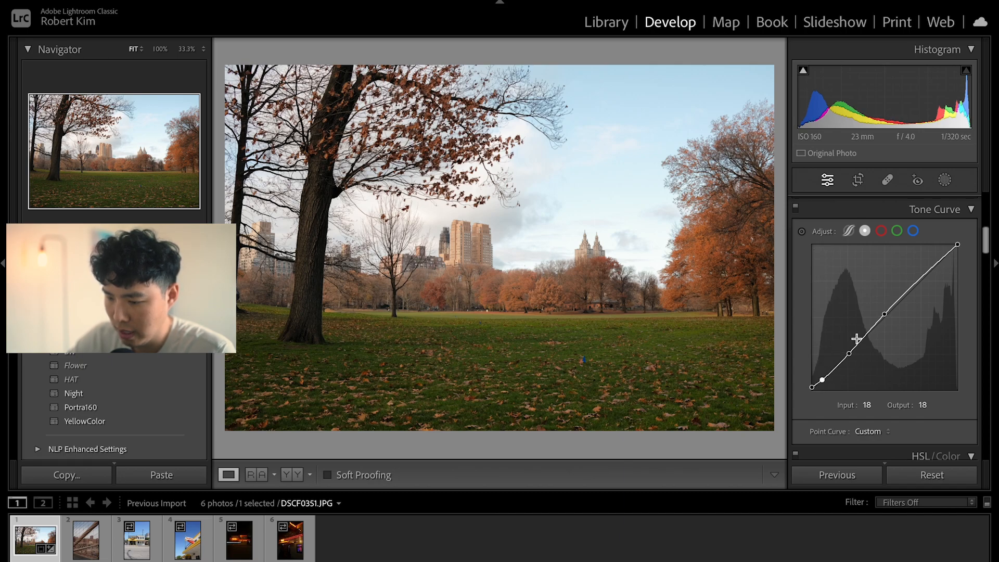
# Step: Compare the edited park photo with its unedited version
pyautogui.scroll(-4, 856, 338)
pyautogui.scroll(-4, 867, 342)
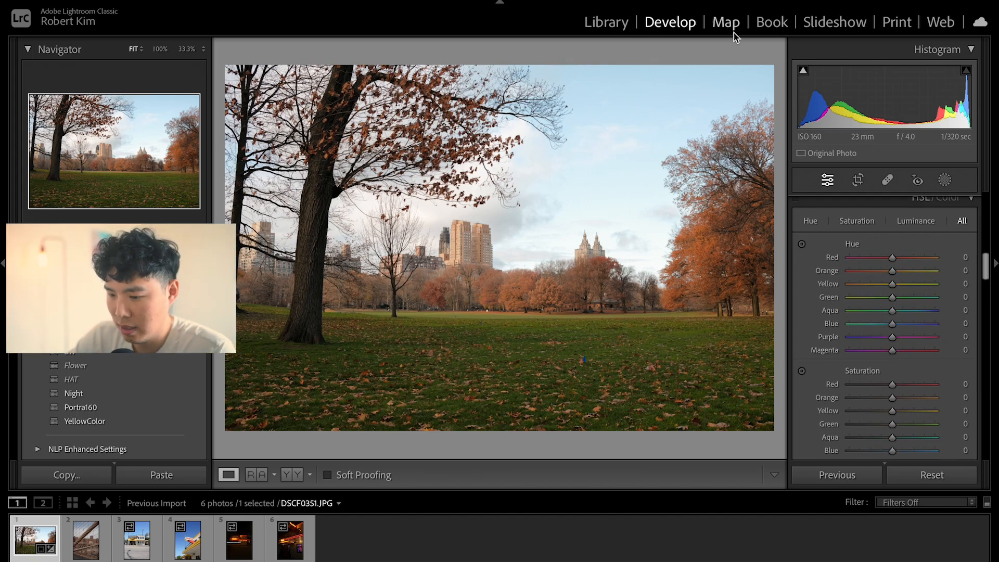
pyautogui.press('\\')
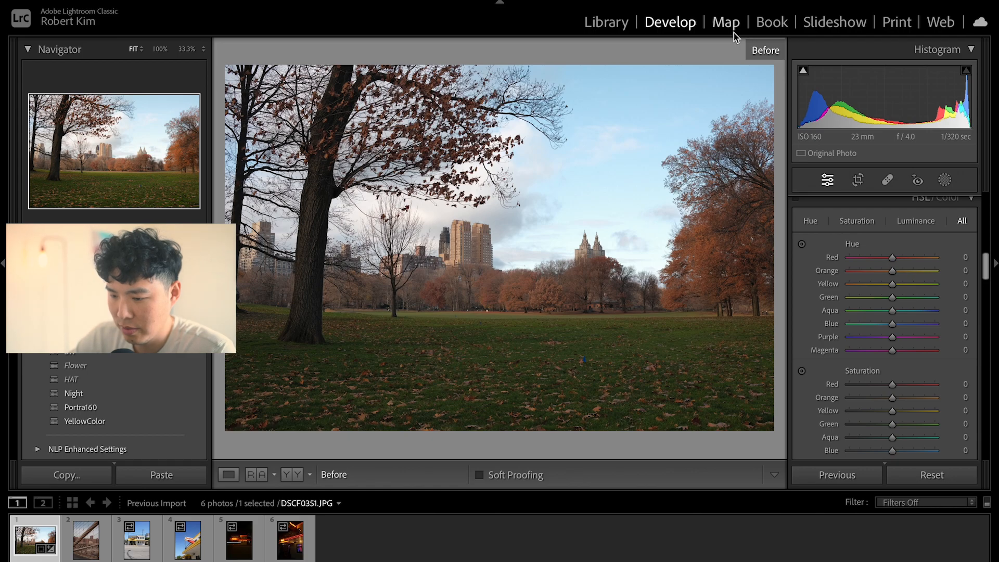
pyautogui.press('\\')
pyautogui.press('\\')
pyautogui.press('\\')
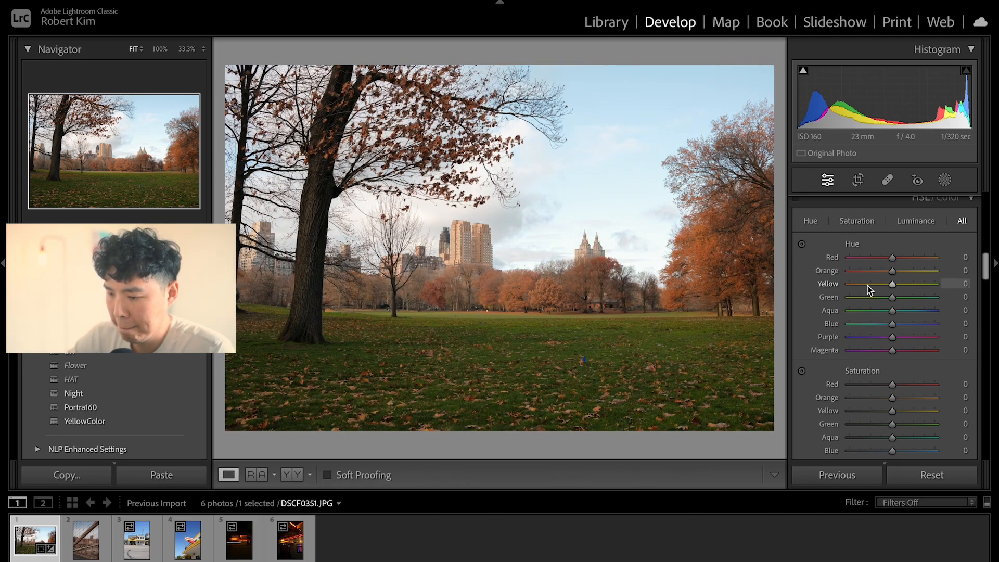
# Step: Shift the hue of the blues to -9 in the colour mixer
pyautogui.scroll(-3, 882, 295)
pyautogui.scroll(2, 881, 294)
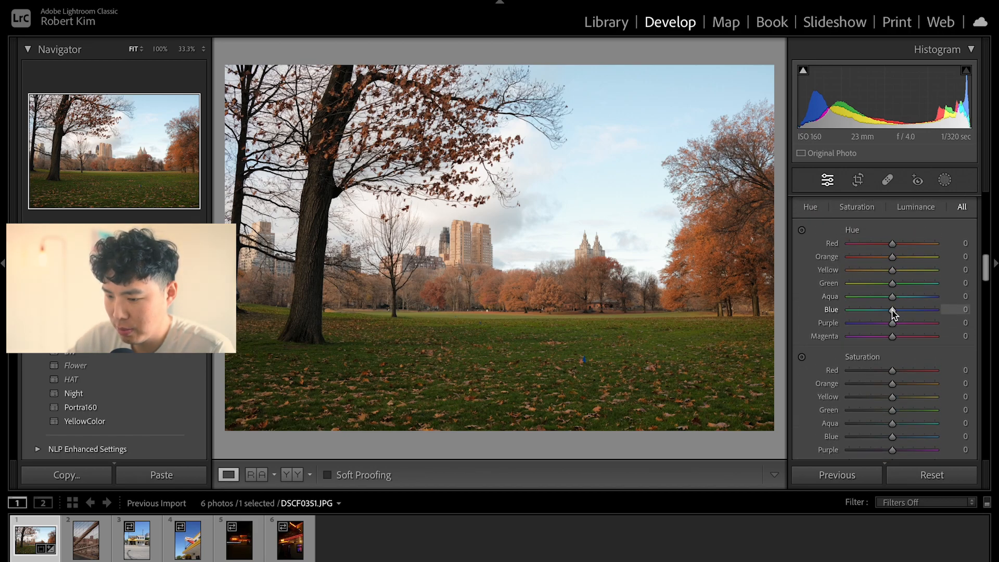
pyautogui.moveTo(891, 310)
pyautogui.mouseDown()
pyautogui.moveTo(850, 310)
pyautogui.moveTo(888, 311)
pyautogui.mouseUp()
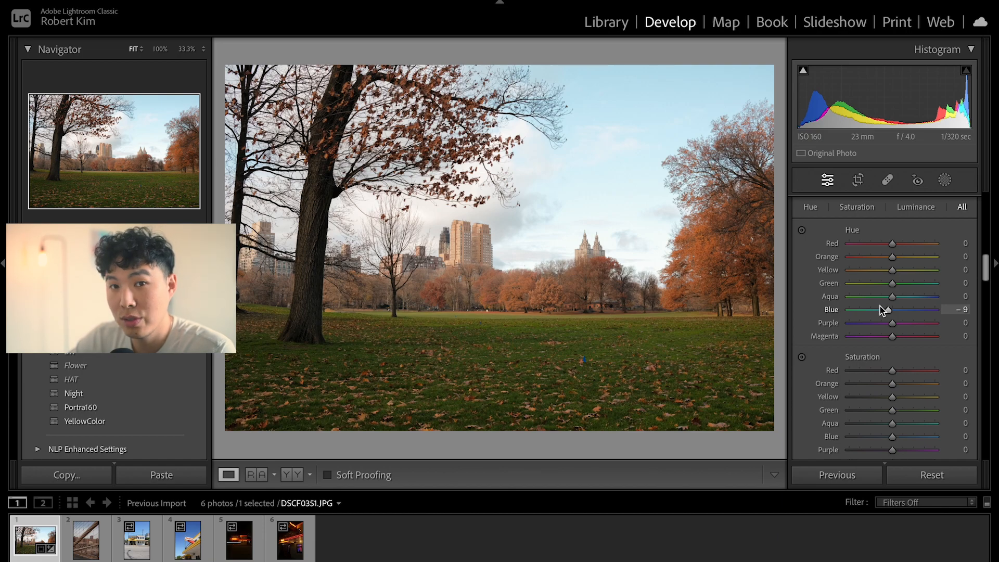
# Step: Darken the sky by setting the luminance of the blues to -27
pyautogui.scroll(-2, 879, 306)
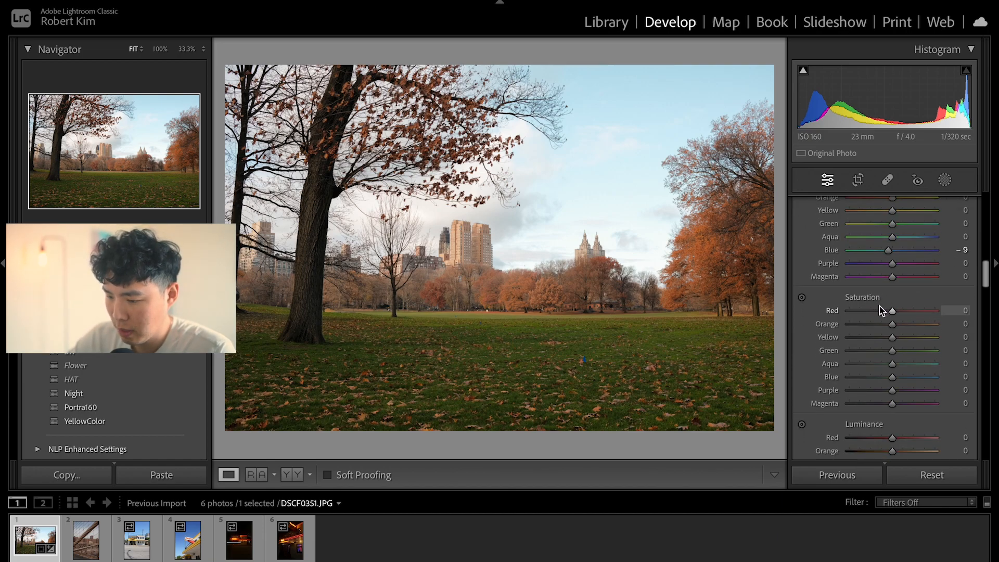
pyautogui.scroll(-2, 879, 305)
pyautogui.scroll(-2, 879, 306)
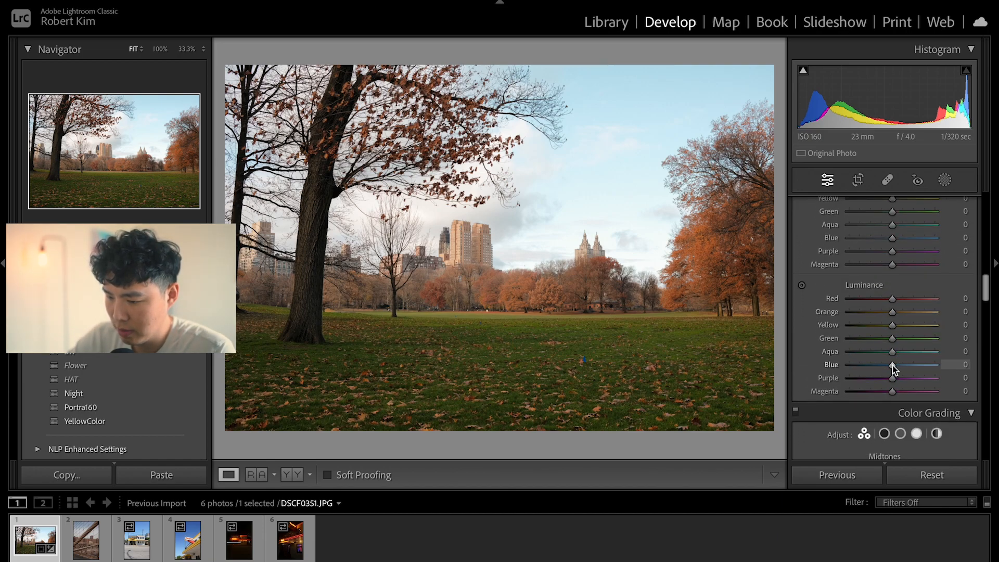
pyautogui.moveTo(891, 364); pyautogui.dragTo(833, 370)
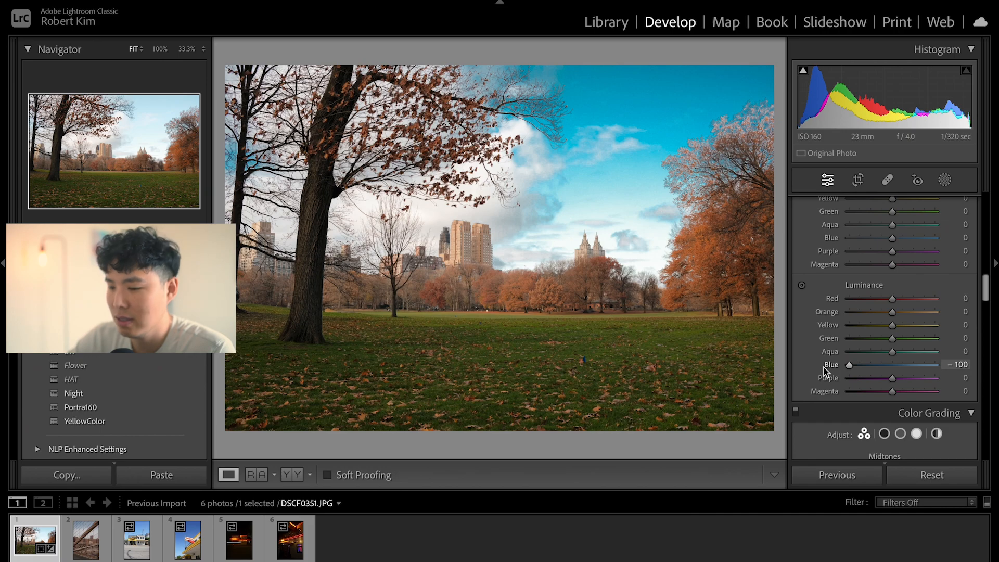
pyautogui.moveTo(835, 366); pyautogui.dragTo(880, 363)
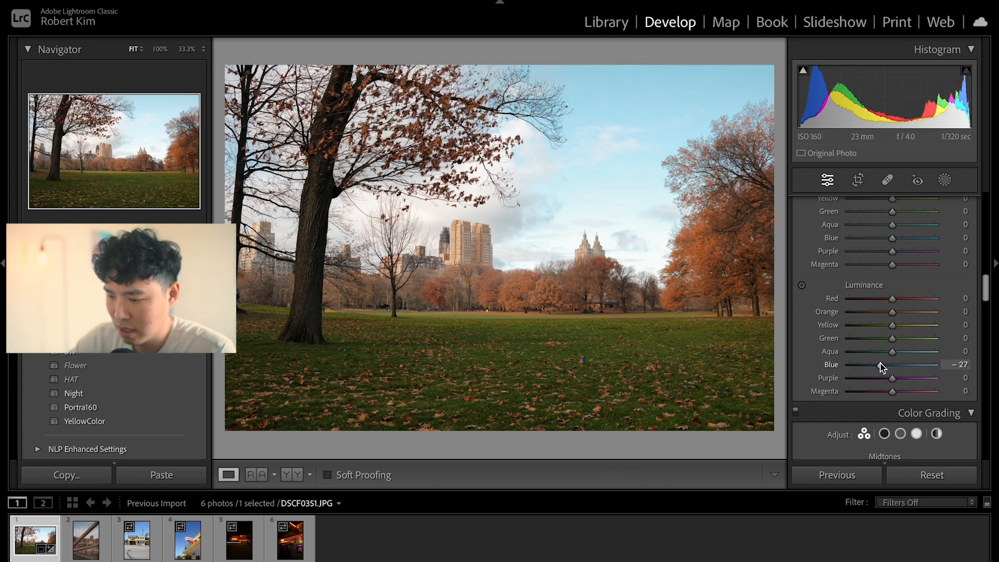
# Step: Reduce the saturation of the greens to -11 to mute the grass
pyautogui.scroll(-1, 902, 288)
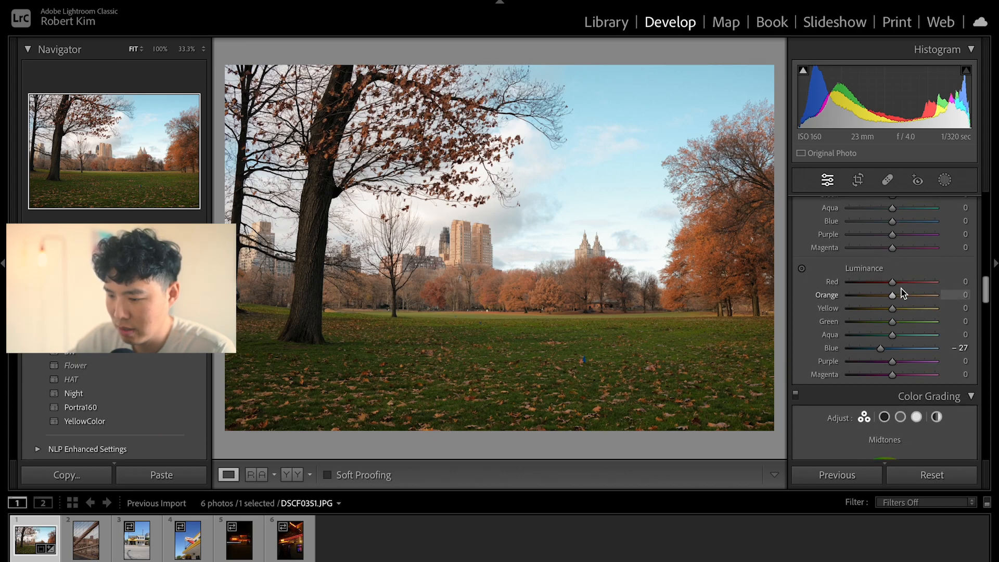
pyautogui.scroll(1, 901, 287)
pyautogui.scroll(6, 901, 289)
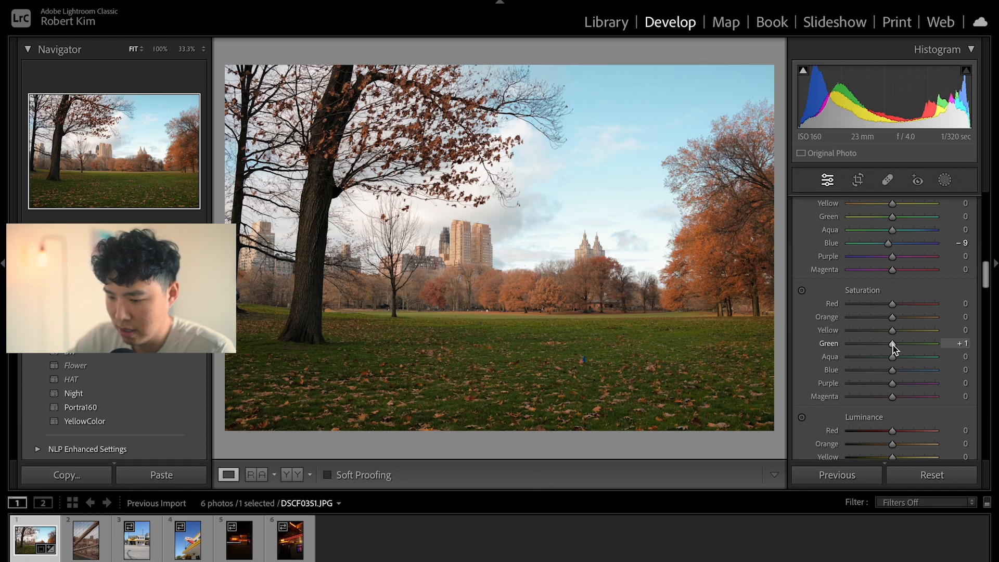
pyautogui.moveTo(892, 345); pyautogui.dragTo(809, 344)
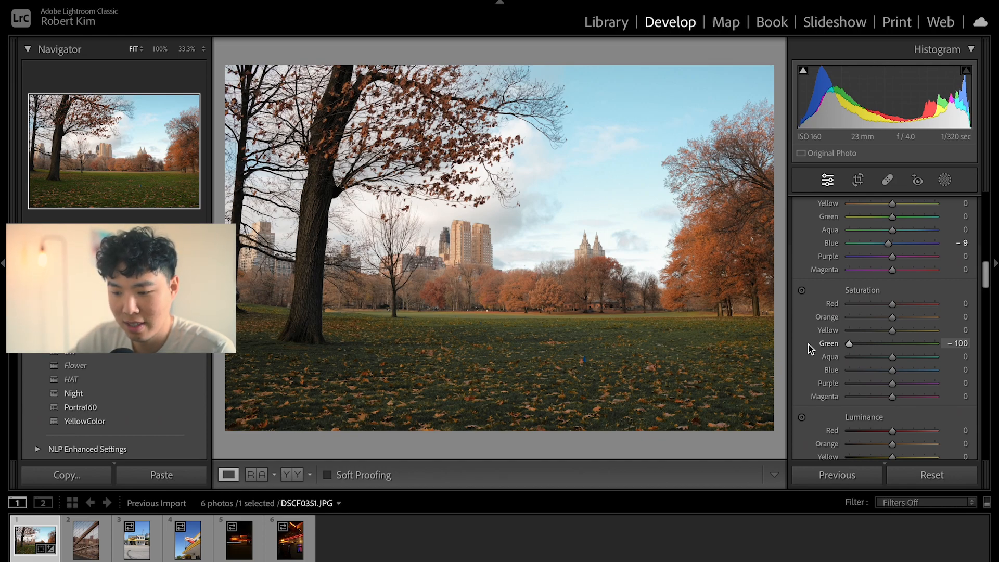
pyautogui.moveTo(849, 345); pyautogui.dragTo(887, 345)
pyautogui.scroll(2, 887, 344)
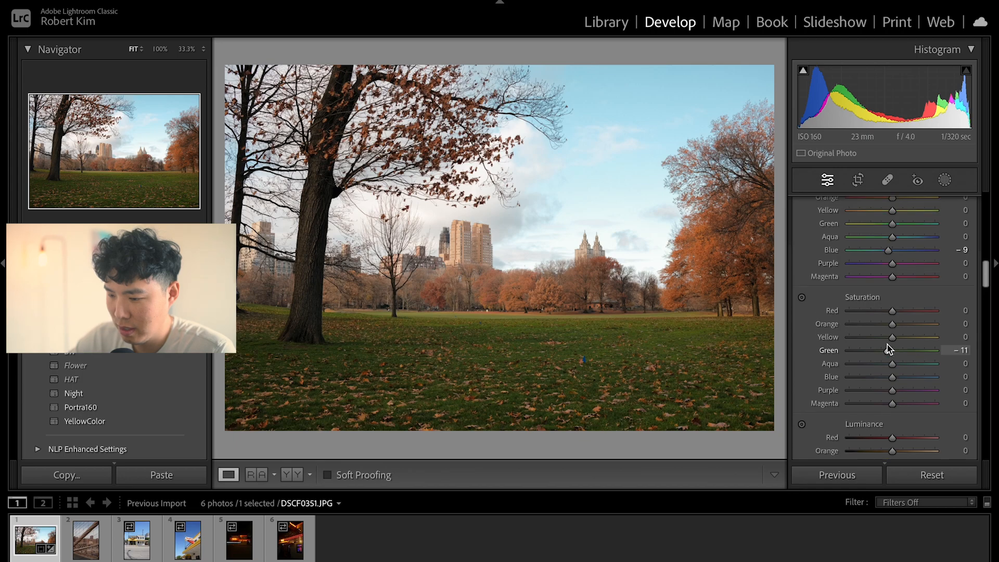
# Step: Set the saturation of the greens to +14 and the oranges to +2 in the colour mixer
pyautogui.scroll(-5, 887, 344)
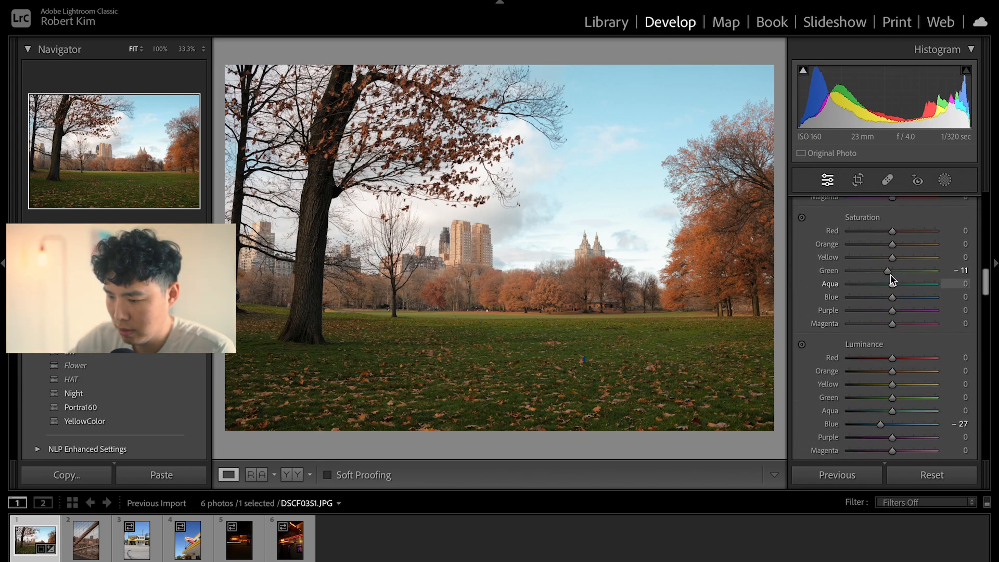
pyautogui.moveTo(888, 273); pyautogui.dragTo(898, 272)
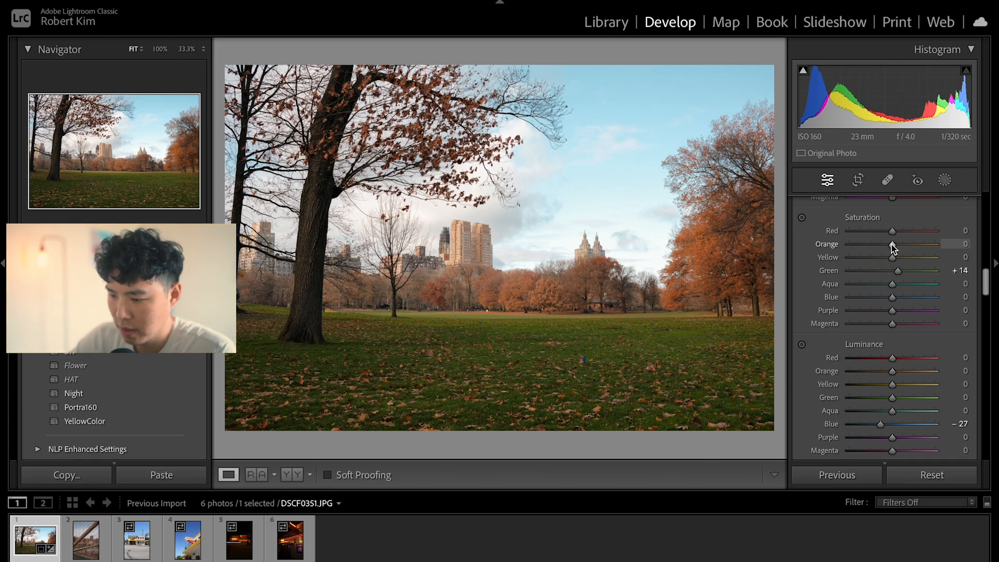
pyautogui.moveTo(892, 244); pyautogui.dragTo(891, 244)
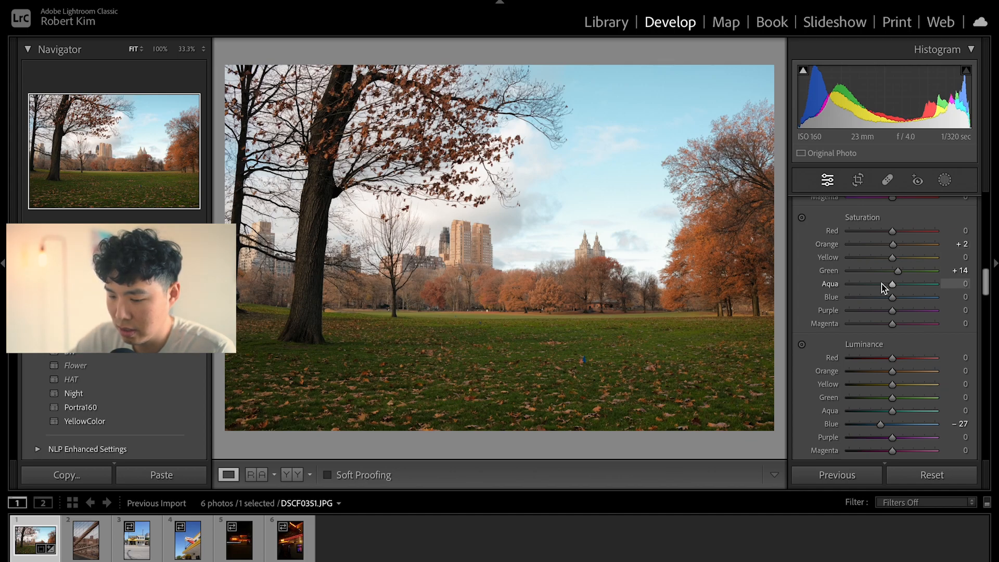
# Step: Brighten the grass by setting the luminance of the greens to +9
pyautogui.scroll(-3, 881, 283)
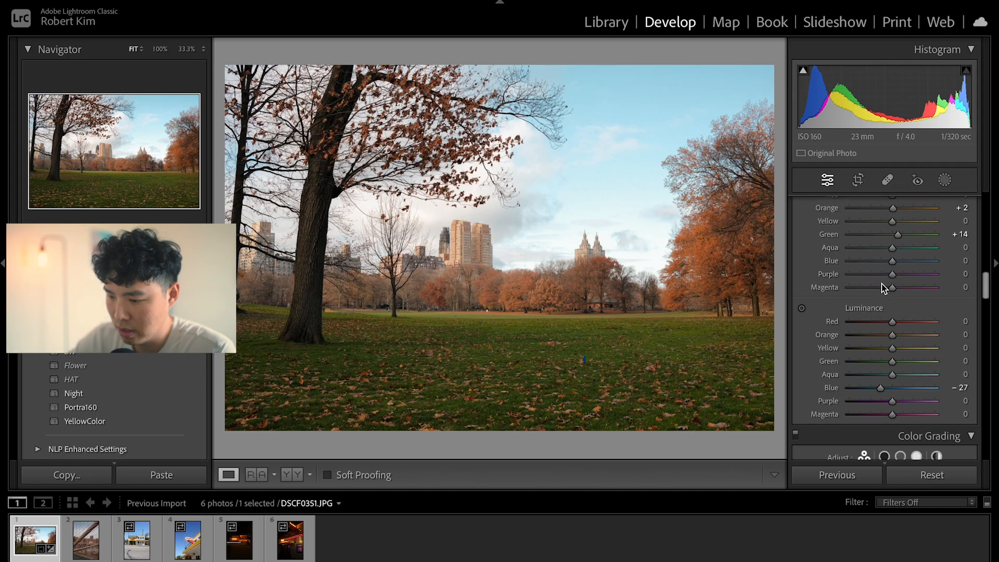
pyautogui.moveTo(892, 350)
pyautogui.mouseDown()
pyautogui.moveTo(882, 354)
pyautogui.moveTo(895, 355)
pyautogui.mouseUp()
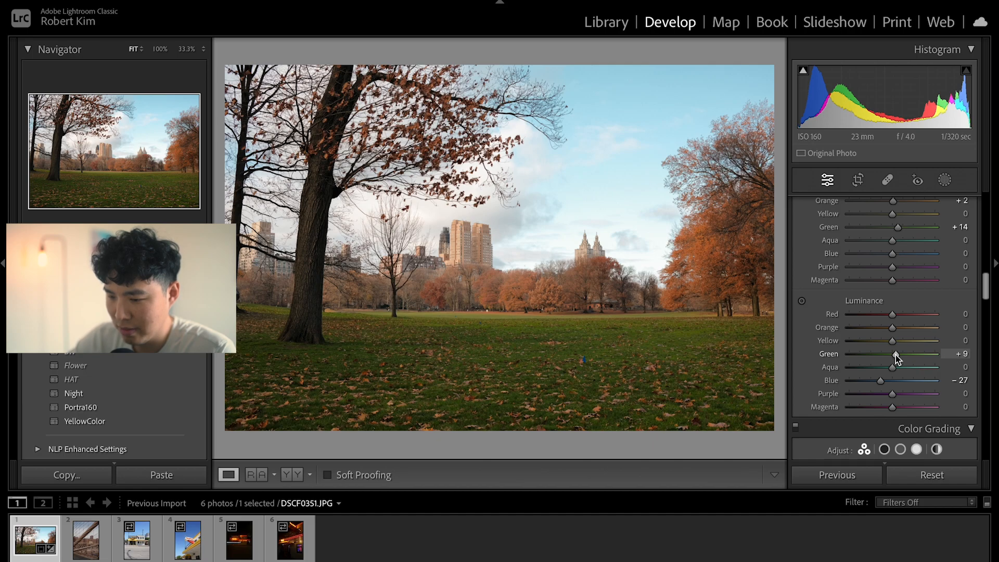
# Step: Colour grade the shadows with a slight green tint and the highlights with a warm tint of hue 43 and saturation 12
pyautogui.scroll(-10, 895, 334)
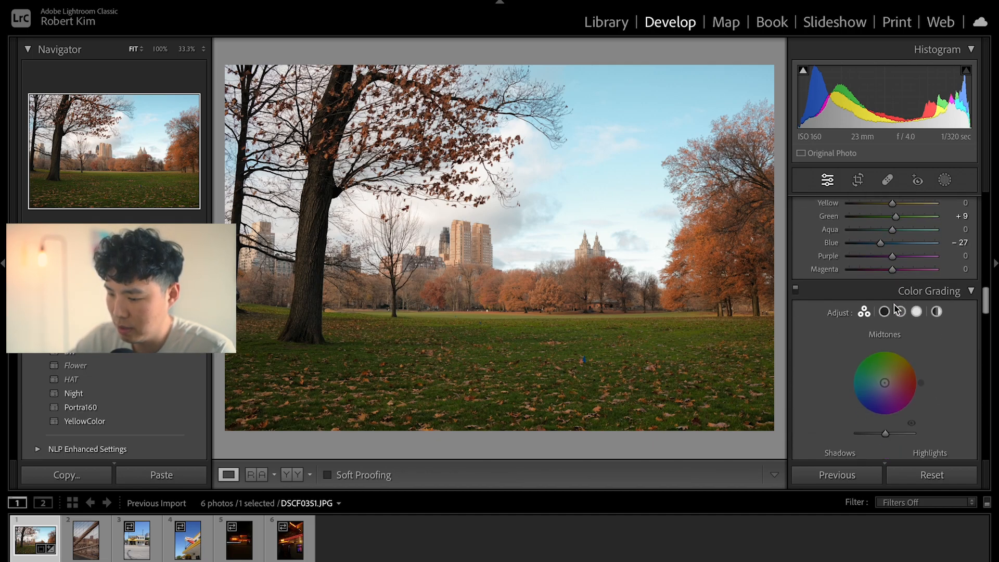
pyautogui.scroll(-3, 893, 307)
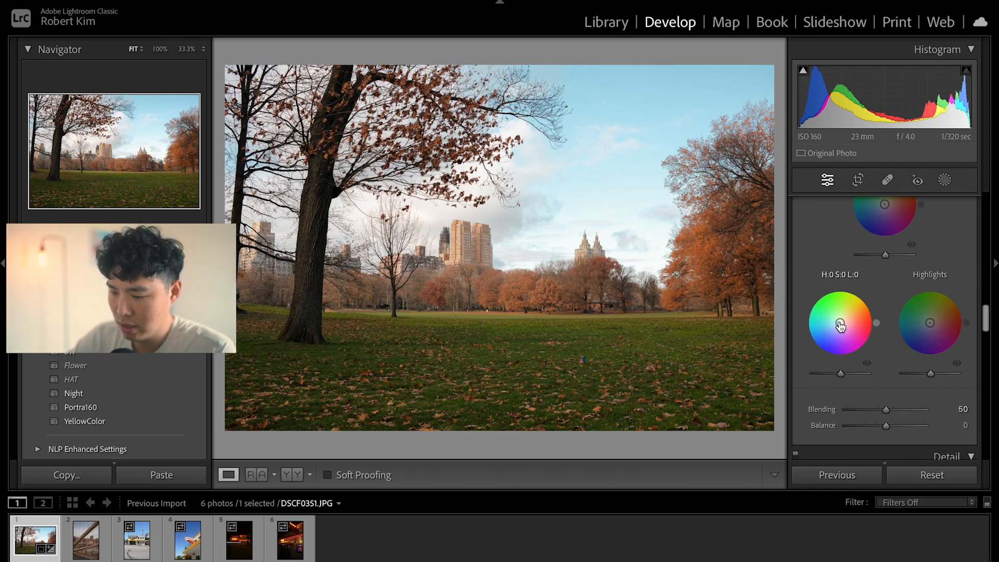
pyautogui.moveTo(840, 325); pyautogui.dragTo(819, 296)
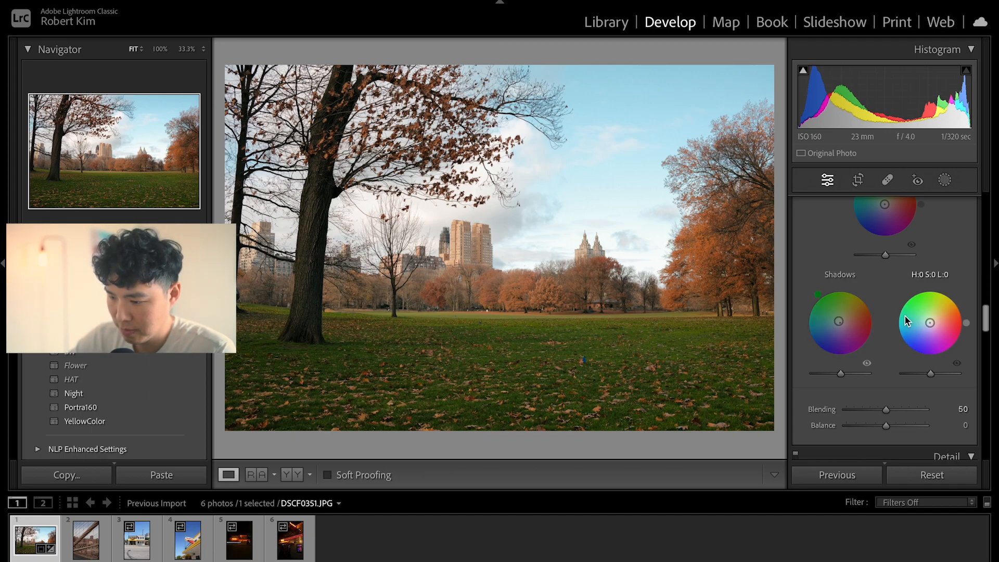
pyautogui.moveTo(929, 323); pyautogui.dragTo(932, 319)
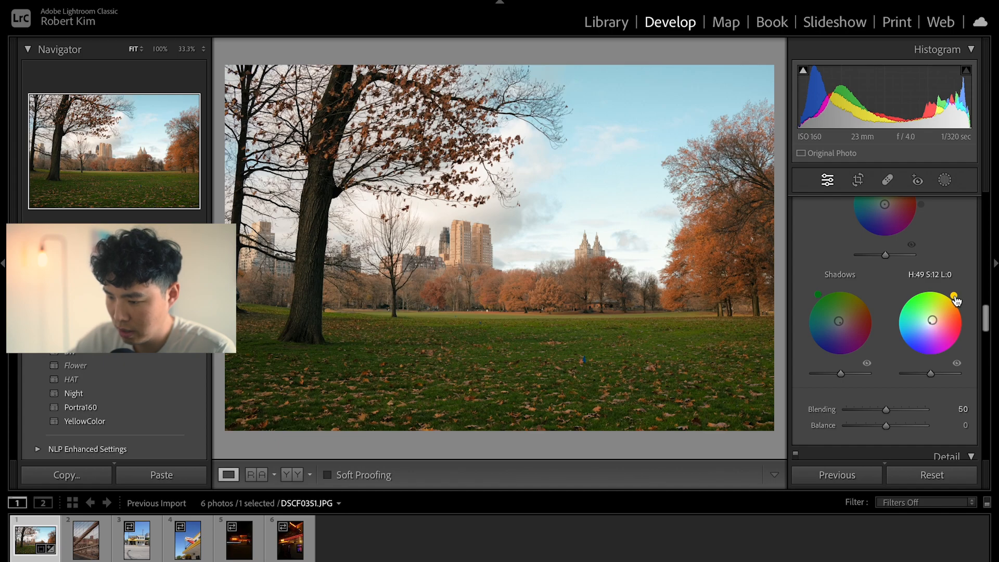
pyautogui.moveTo(954, 295); pyautogui.dragTo(956, 298)
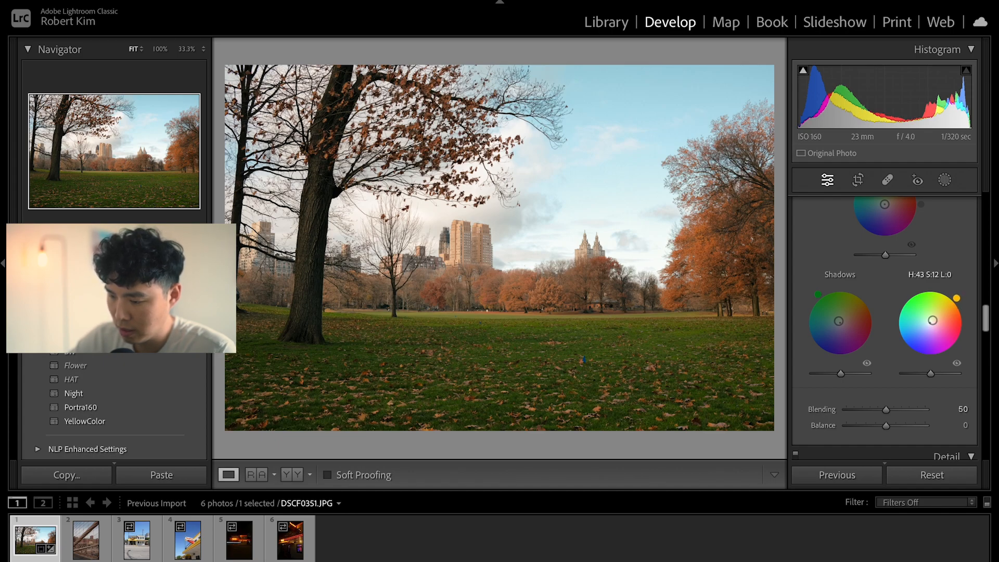
# Step: Add film grain to the park photo with an amount of 10
pyautogui.scroll(2, 927, 288)
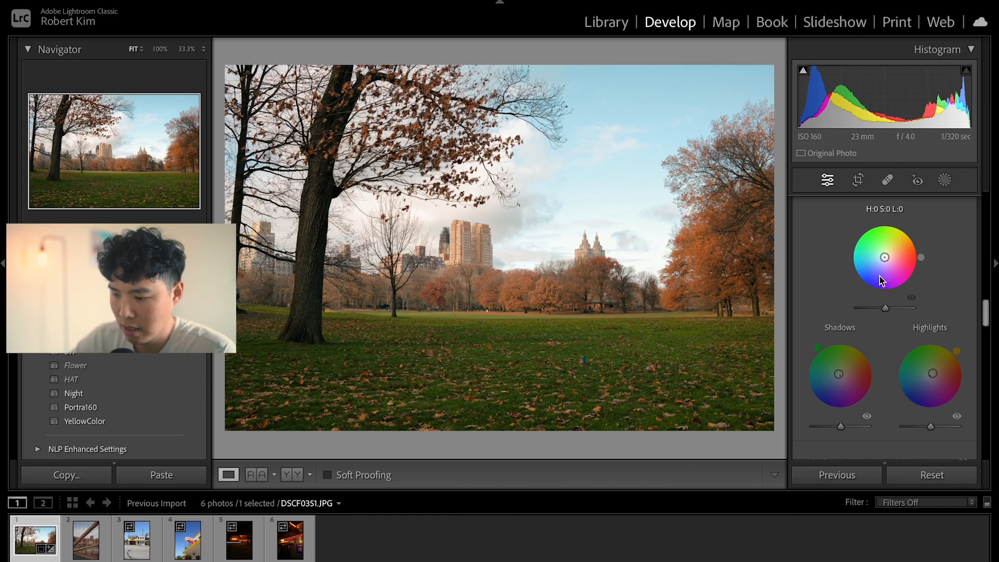
pyautogui.scroll(-5, 892, 282)
pyautogui.scroll(-10, 892, 283)
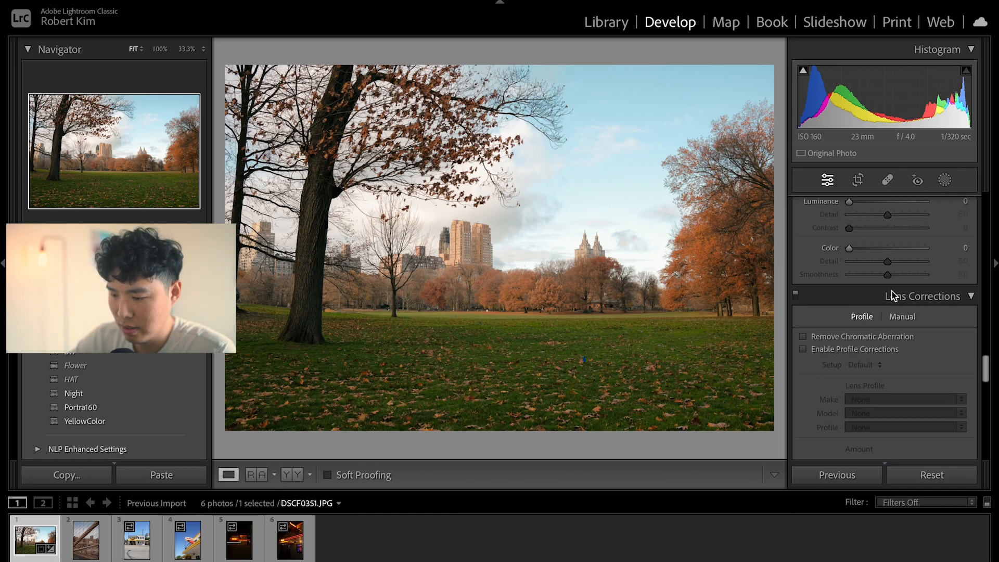
pyautogui.scroll(-5, 891, 293)
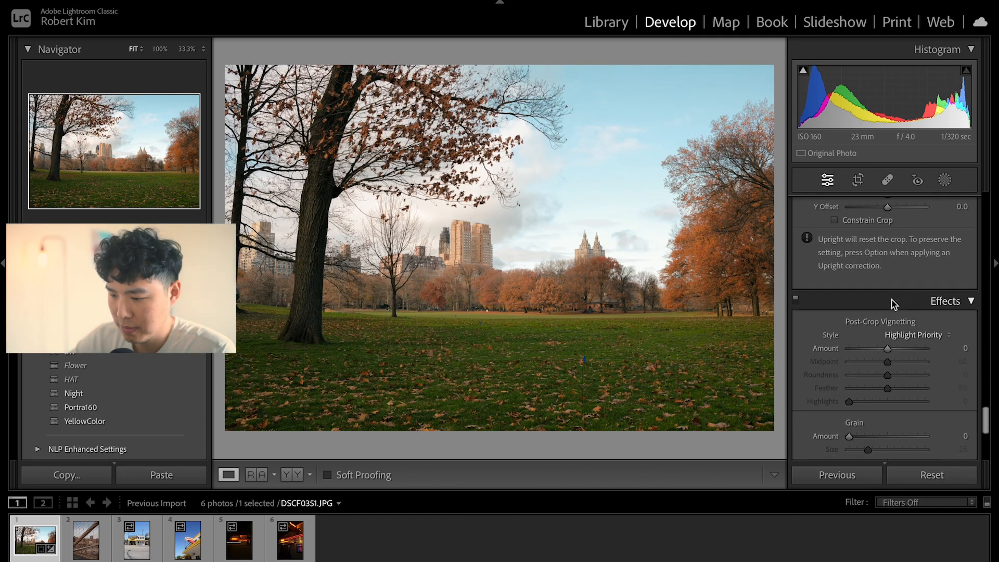
pyautogui.scroll(6, 891, 298)
pyautogui.scroll(4, 891, 298)
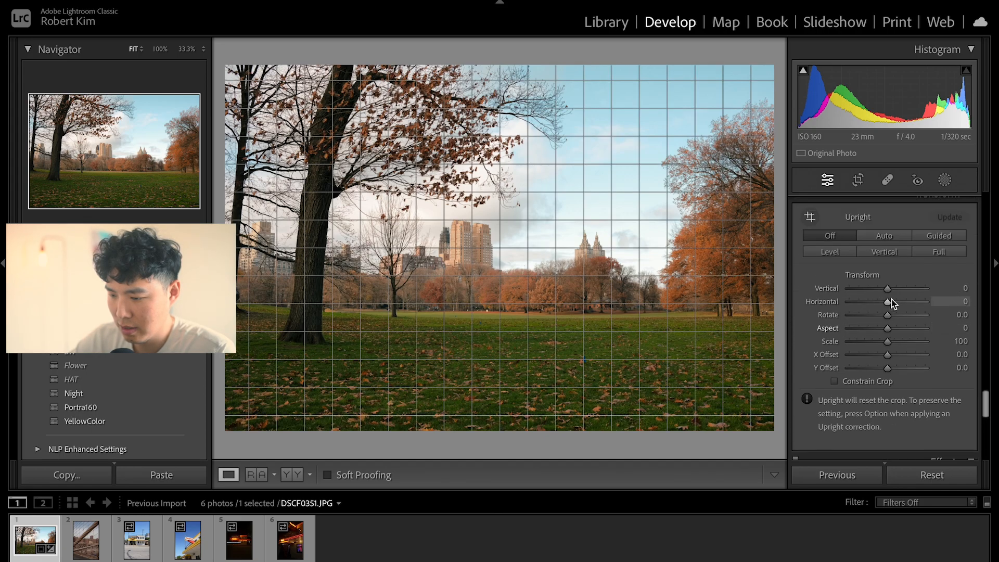
pyautogui.scroll(-5, 887, 213)
pyautogui.scroll(-5, 892, 314)
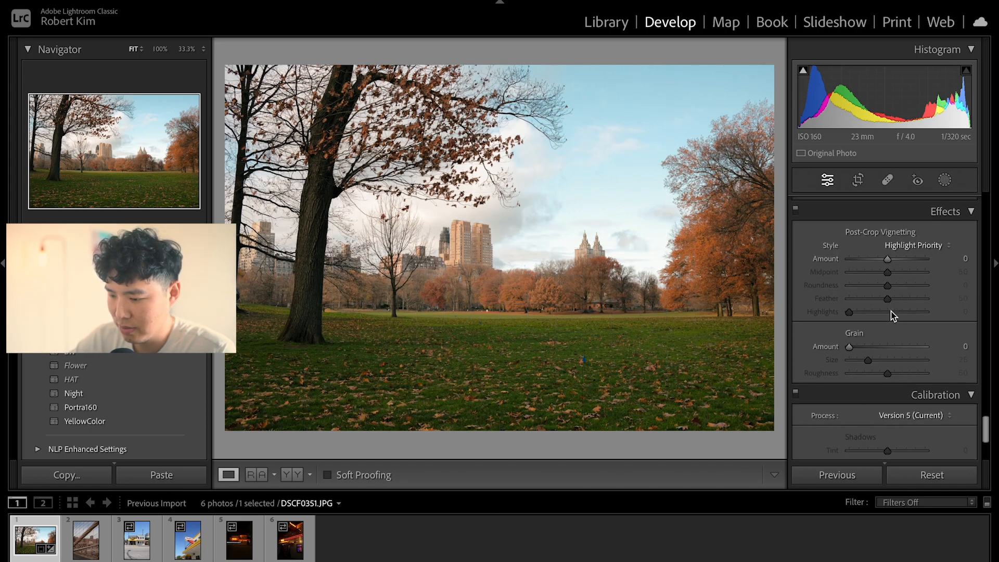
pyautogui.moveTo(849, 317); pyautogui.dragTo(857, 317)
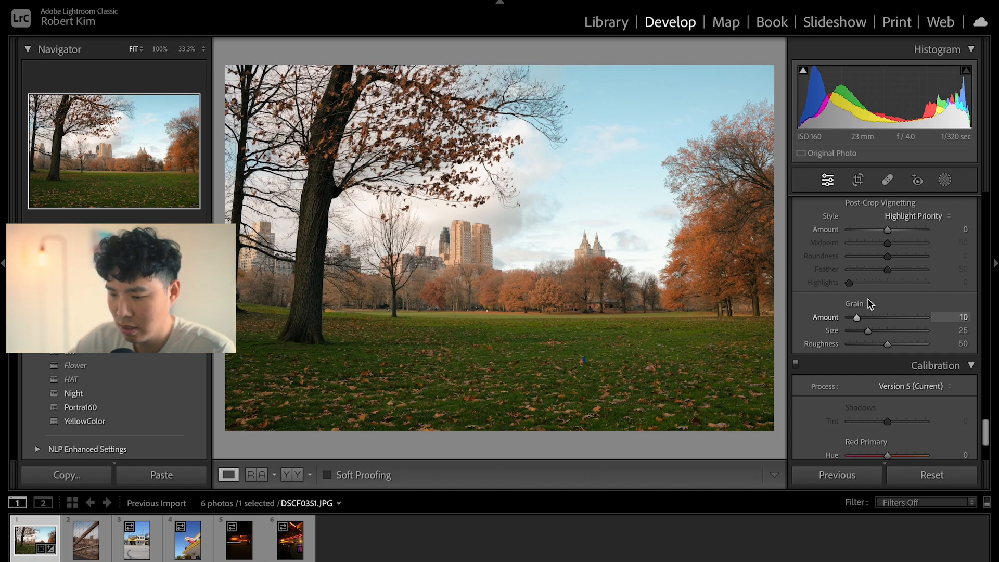
# Step: Brighten the whole park photo by setting the exposure to +0.70
pyautogui.scroll(-5, 879, 274)
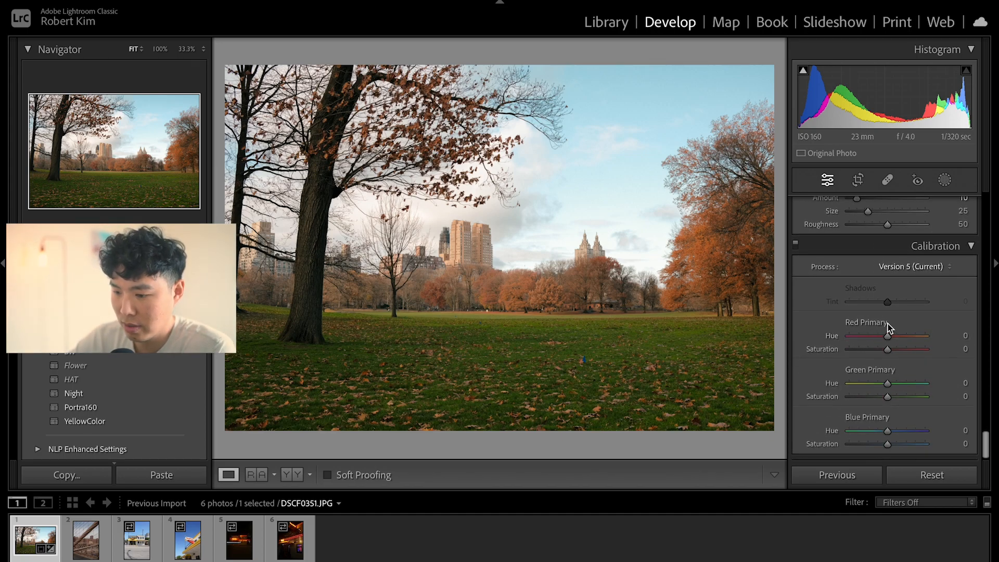
pyautogui.scroll(15, 888, 325)
pyautogui.scroll(1, 887, 323)
pyautogui.scroll(-6, 887, 322)
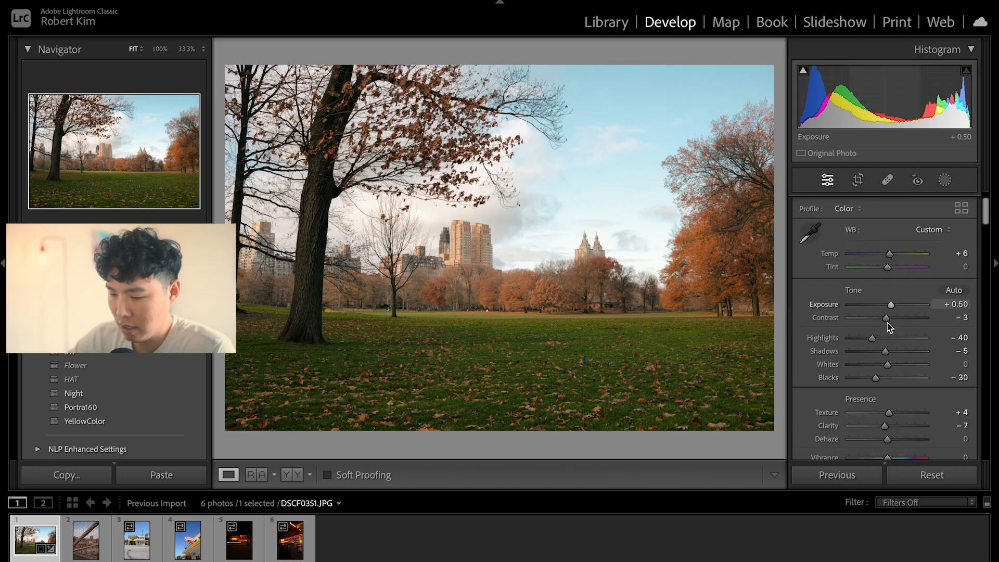
pyautogui.scroll(5, 888, 323)
pyautogui.scroll(1, 889, 320)
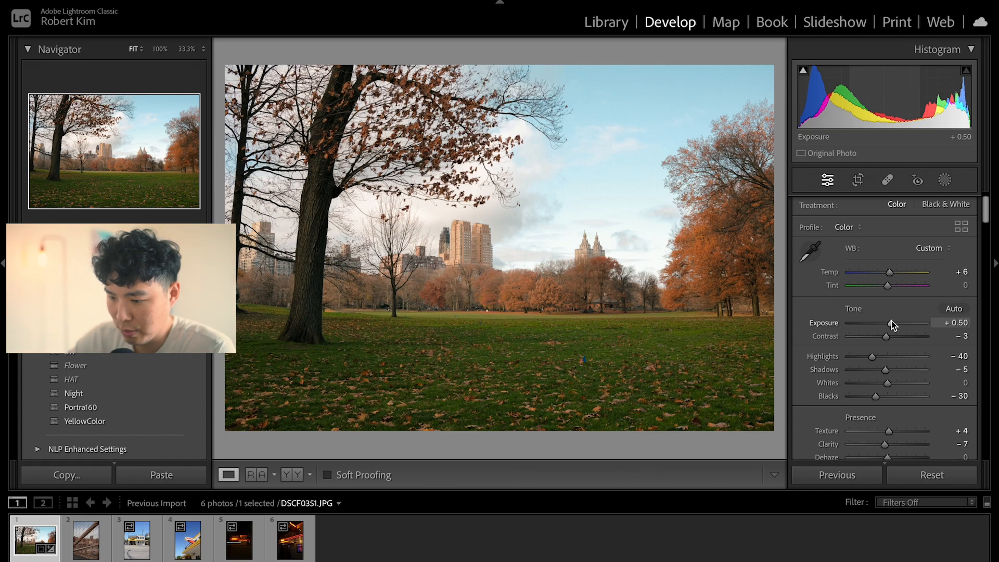
pyautogui.moveTo(891, 321); pyautogui.dragTo(892, 322)
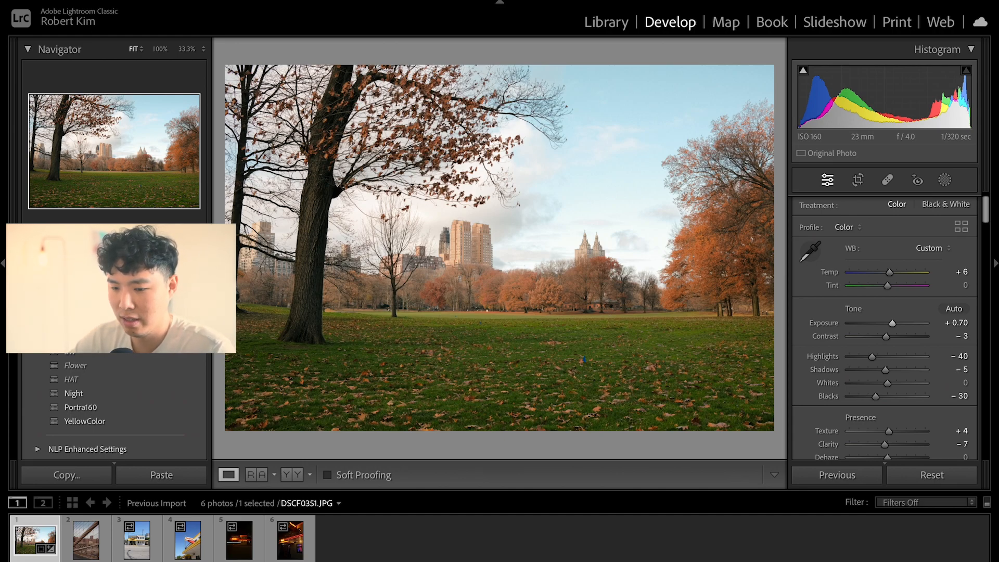
# Step: Compare the finished park edit with the original photo
pyautogui.press('\\')
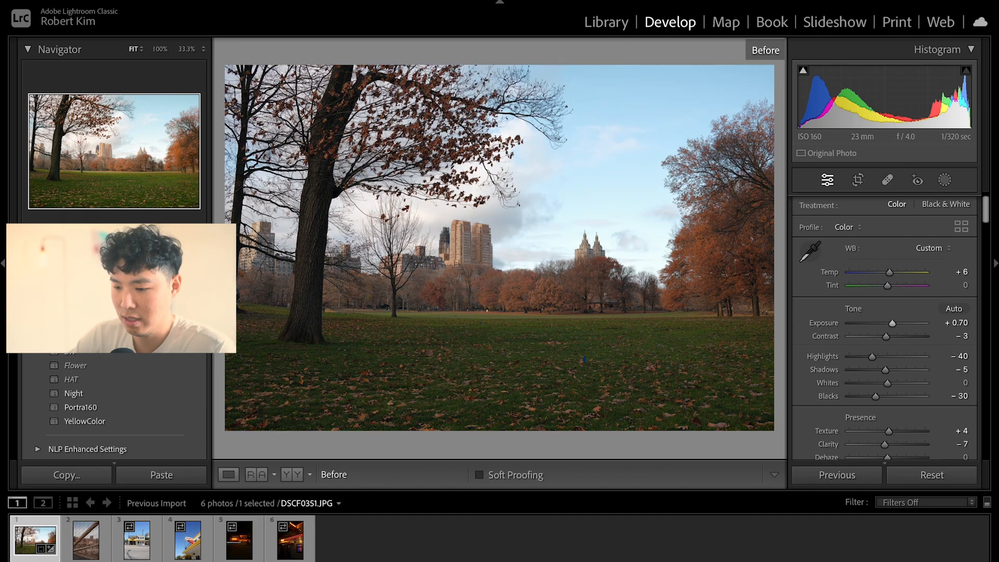
pyautogui.press('\\')
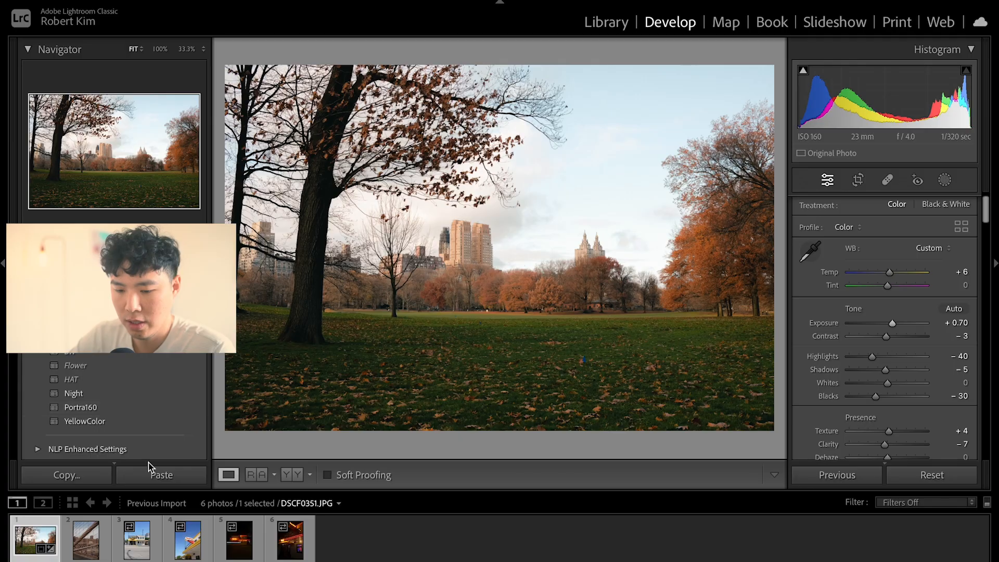
# Step: Open the bridge photo DSCF1113.JPG and inspect the distant skyline at 100% magnification
pyautogui.click(86, 538)
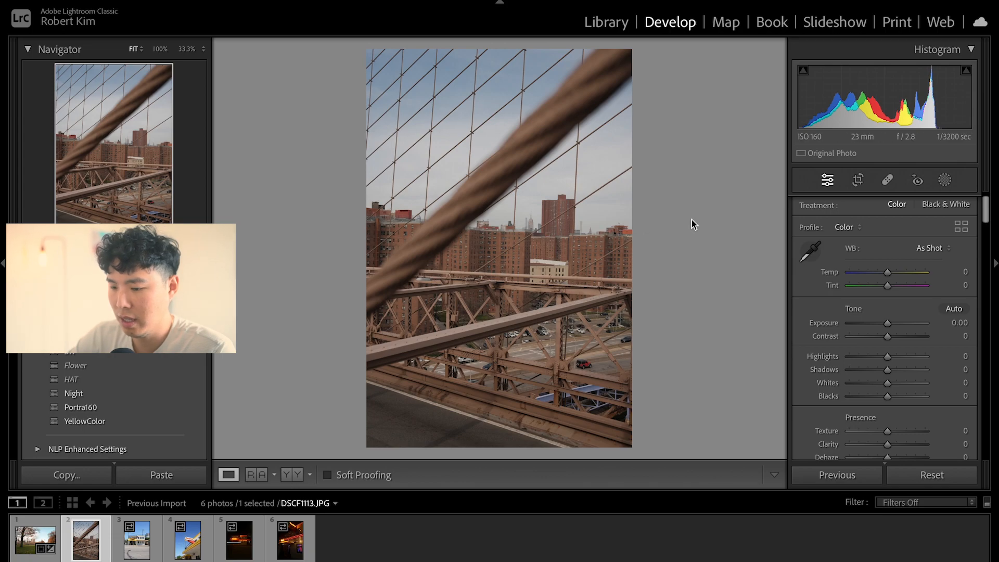
pyautogui.click(529, 223)
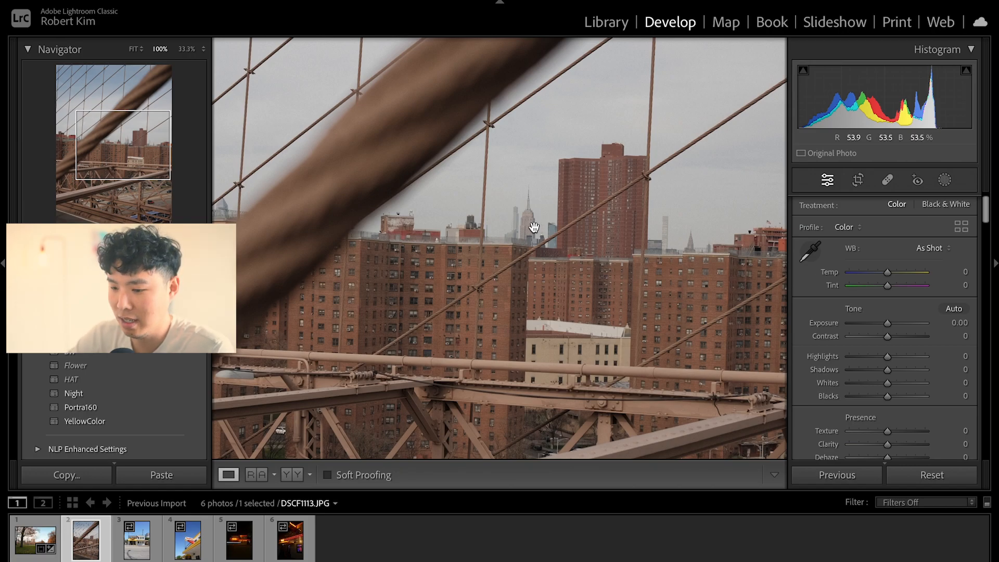
pyautogui.click(534, 227)
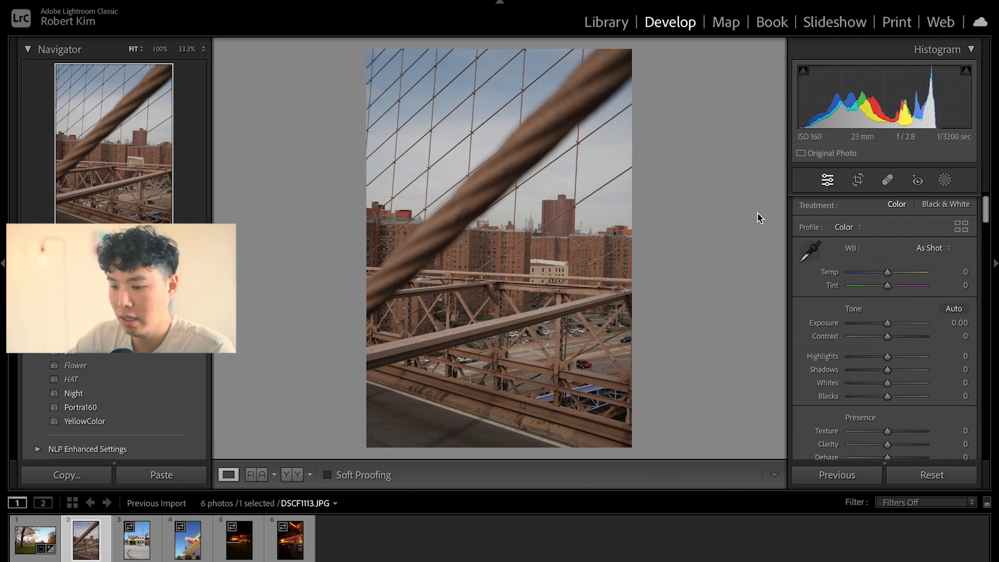
# Step: Straighten the bridge photo to an angle of -1.22 and enlarge the crop slightly to keep more of the image
pyautogui.click(859, 181)
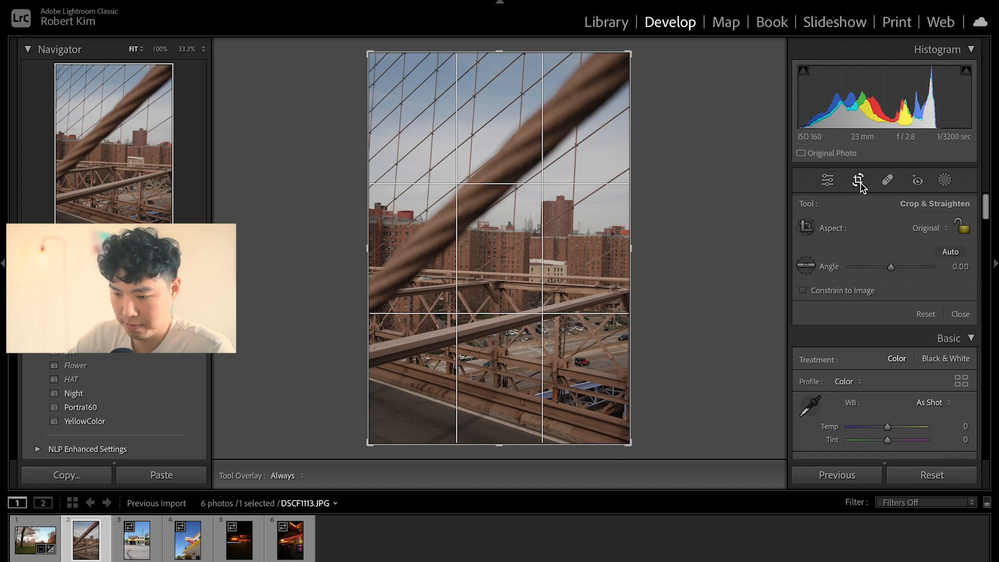
pyautogui.click(949, 253)
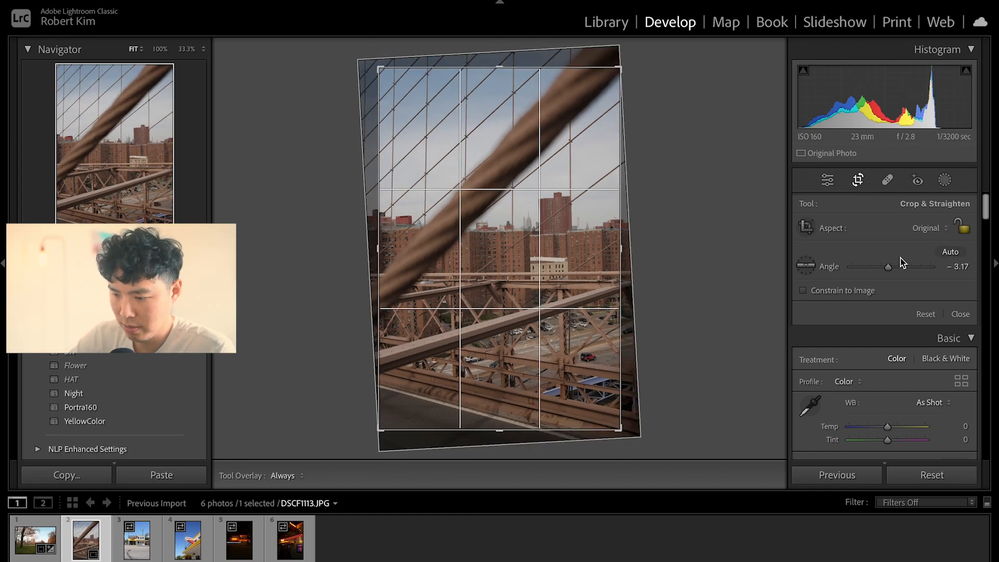
pyautogui.moveTo(888, 269); pyautogui.dragTo(890, 268)
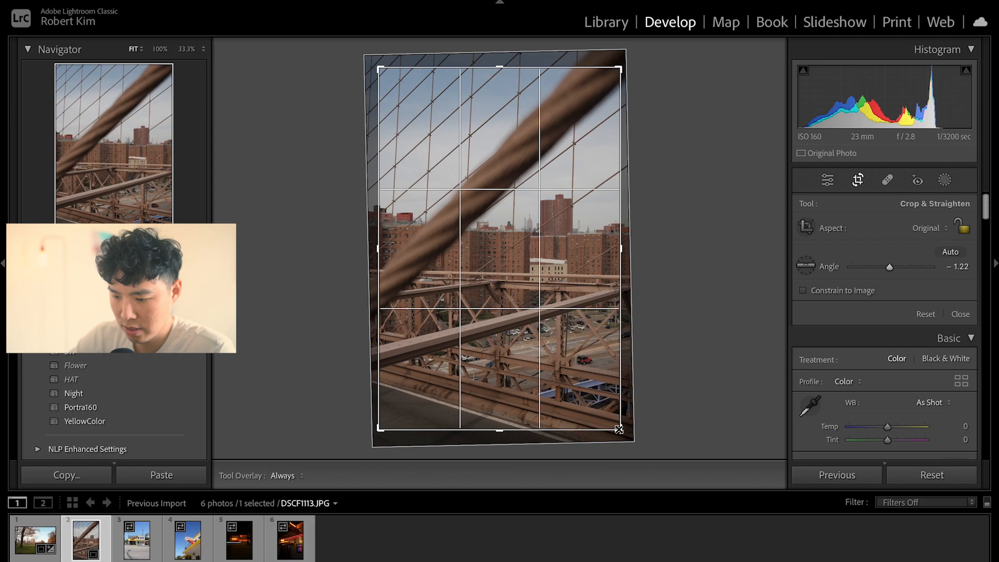
pyautogui.moveTo(619, 430); pyautogui.dragTo(622, 435)
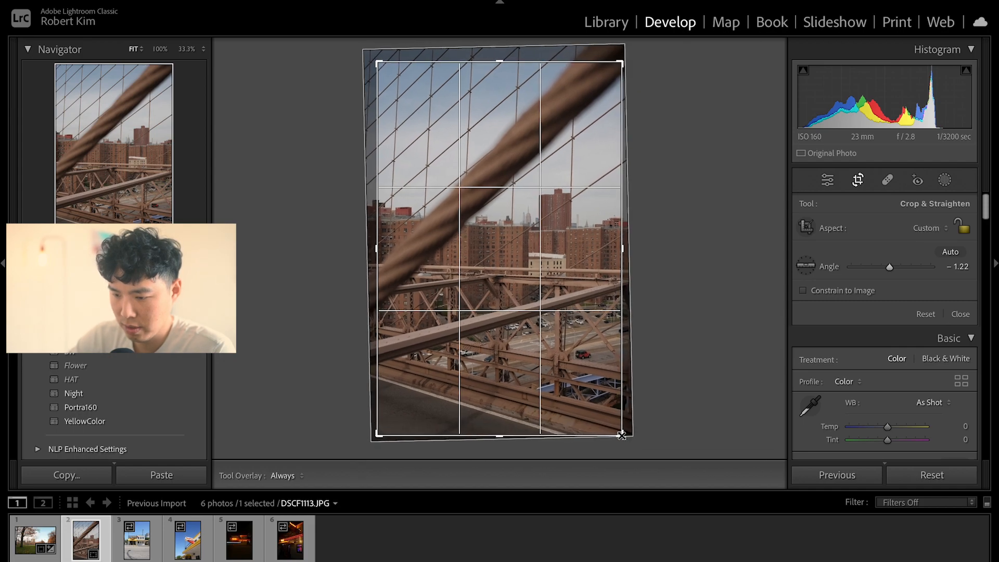
pyautogui.press('Return')
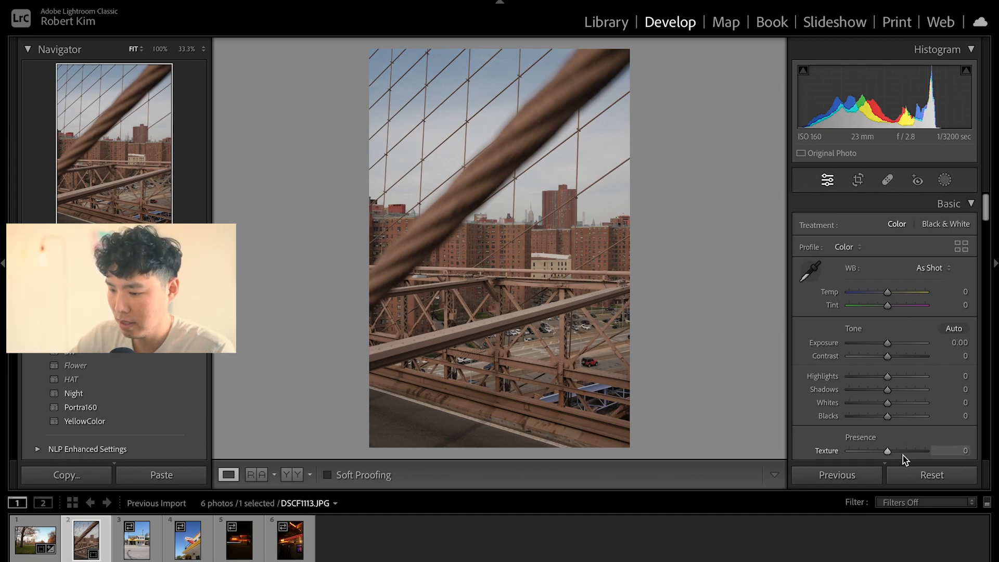
# Step: Convert the bridge photo to black and white and raise its exposure to +0.45
pyautogui.click(944, 223)
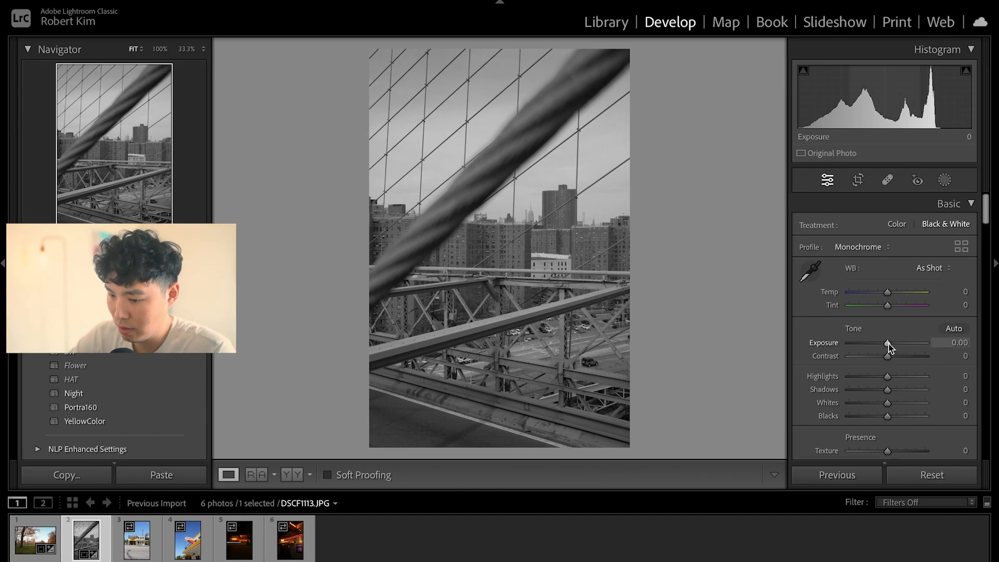
pyautogui.moveTo(888, 346); pyautogui.dragTo(892, 344)
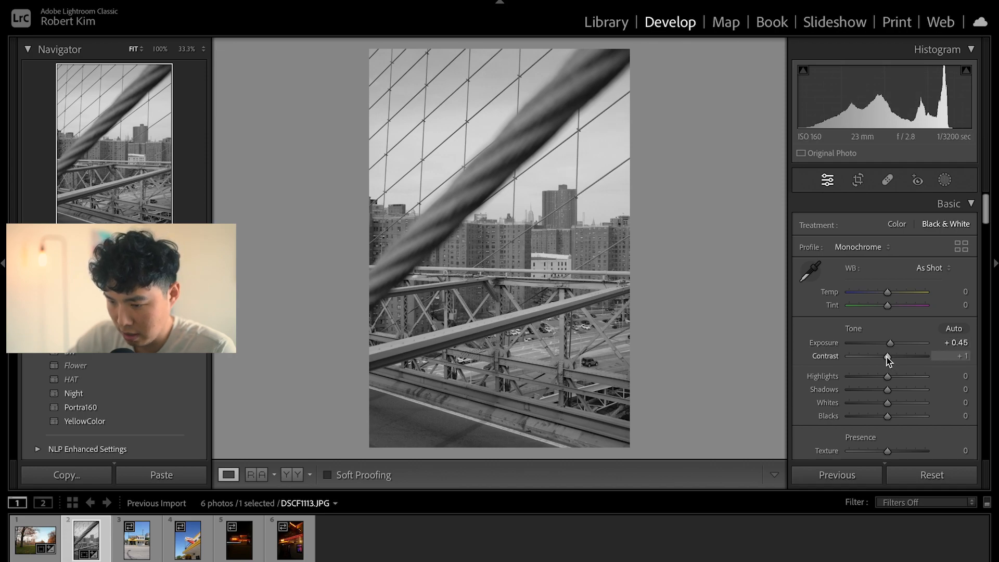
# Step: Set the contrast to +12 and the highlights to -10 on the bridge photo
pyautogui.moveTo(888, 357); pyautogui.dragTo(882, 377)
pyautogui.moveTo(882, 377); pyautogui.dragTo(885, 377)
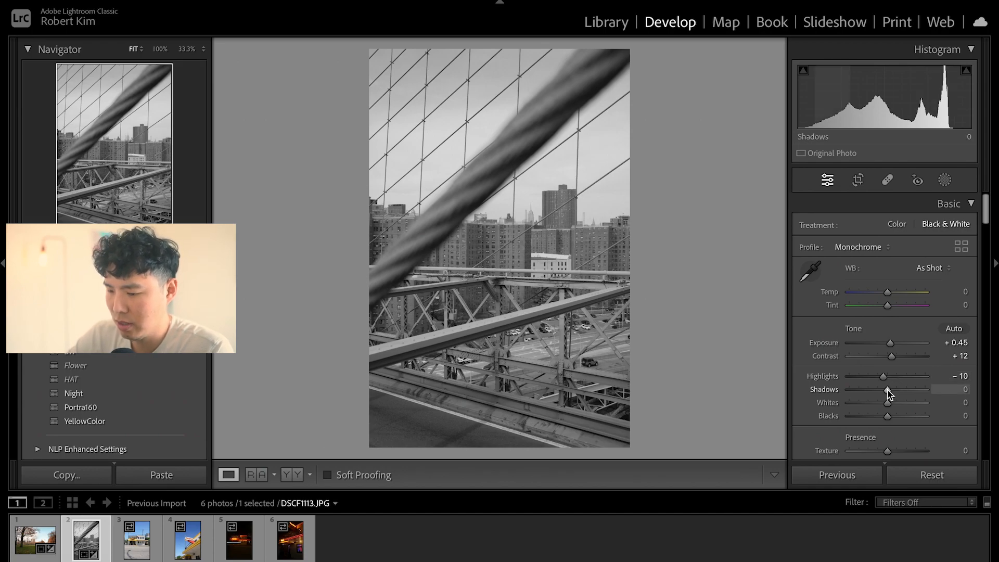
# Step: Deepen the monochrome tones by setting shadows to -24, whites to +44 and blacks to -85
pyautogui.moveTo(887, 389); pyautogui.dragTo(969, 401)
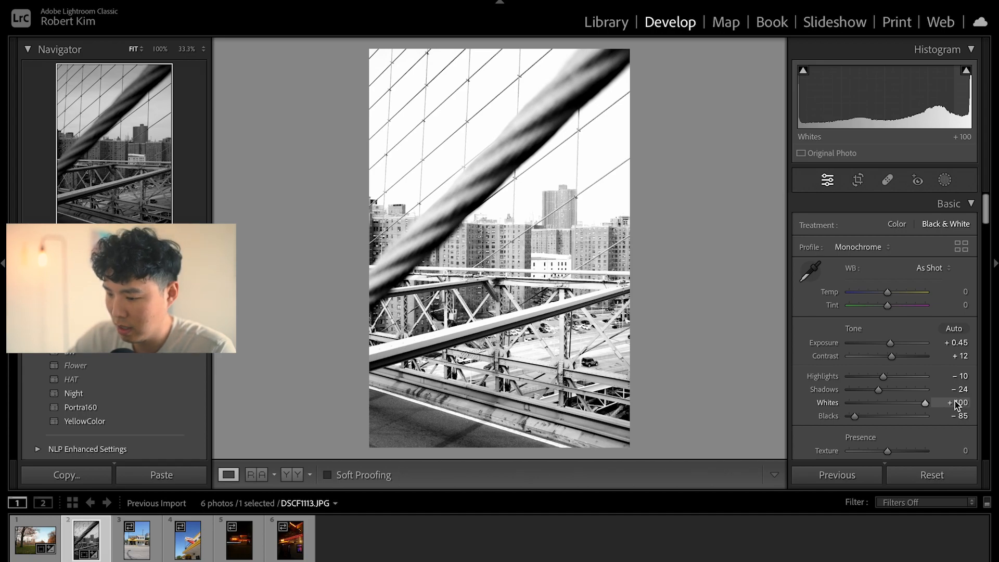
pyautogui.moveTo(925, 403); pyautogui.dragTo(904, 409)
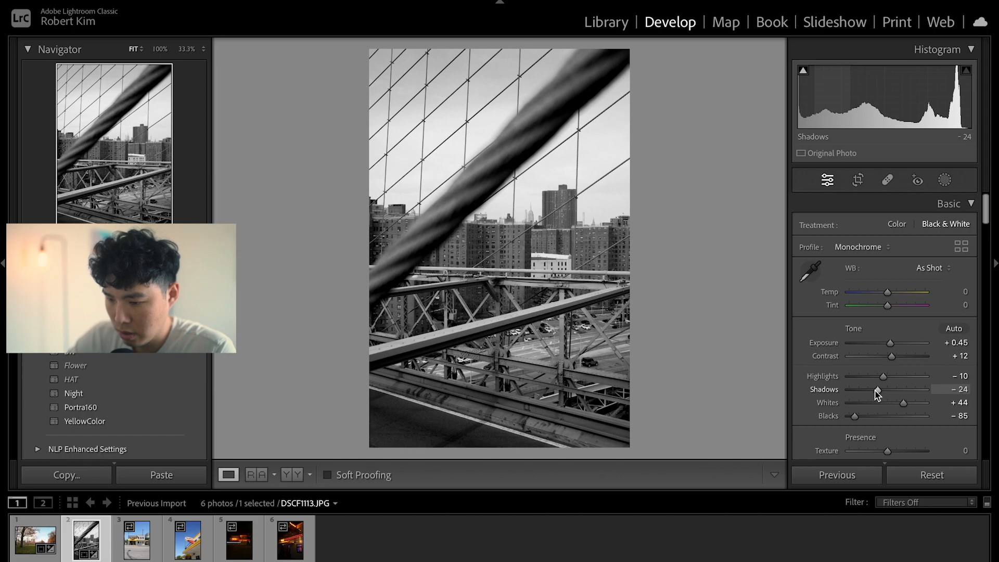
# Step: Set the bridge photo's shadows to -51 and its exposure to +0.55
pyautogui.moveTo(875, 390); pyautogui.dragTo(867, 391)
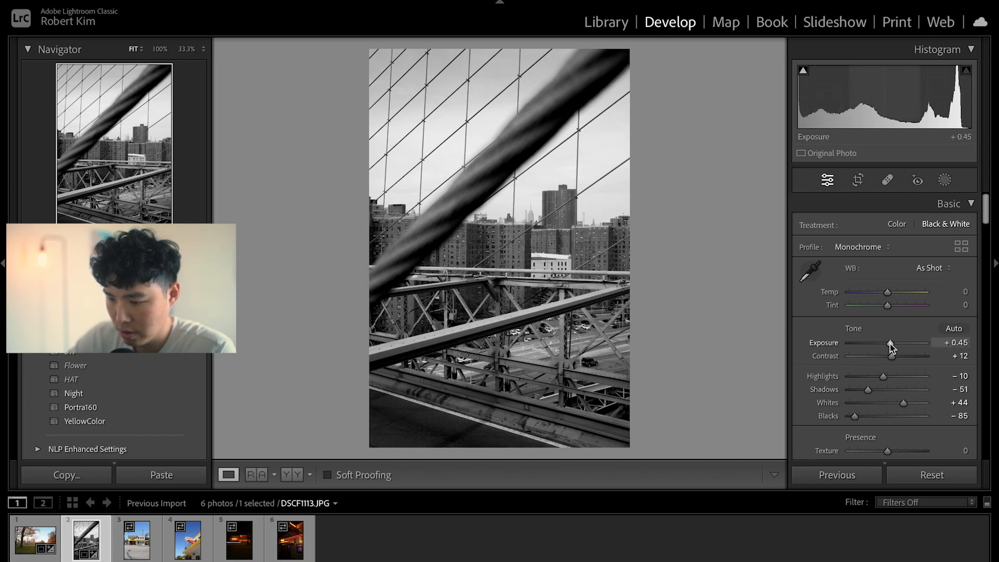
pyautogui.moveTo(889, 344); pyautogui.dragTo(891, 343)
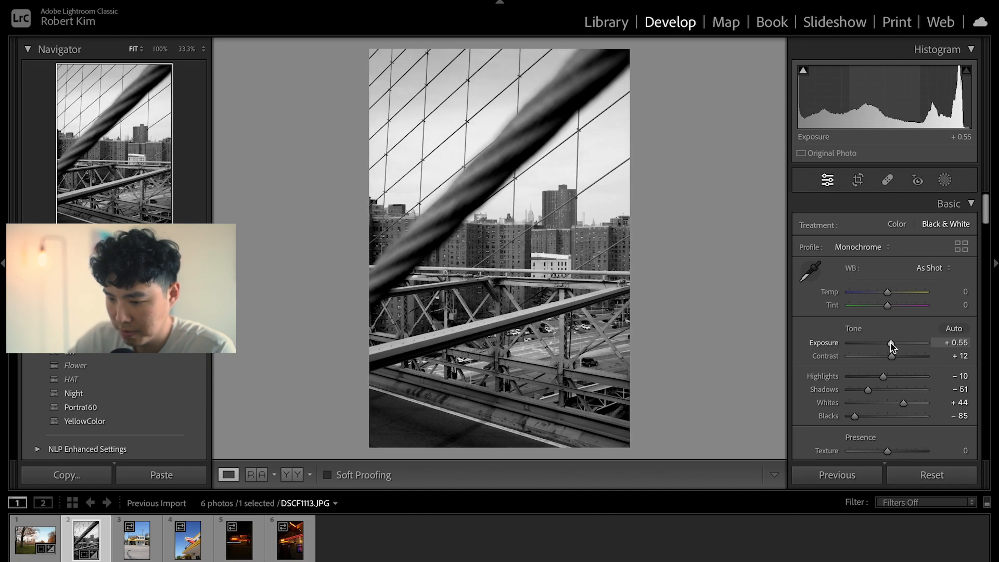
# Step: Set the bridge photo's texture to +8 and clarity to -7, and compare the result with the original
pyautogui.scroll(-6, 906, 349)
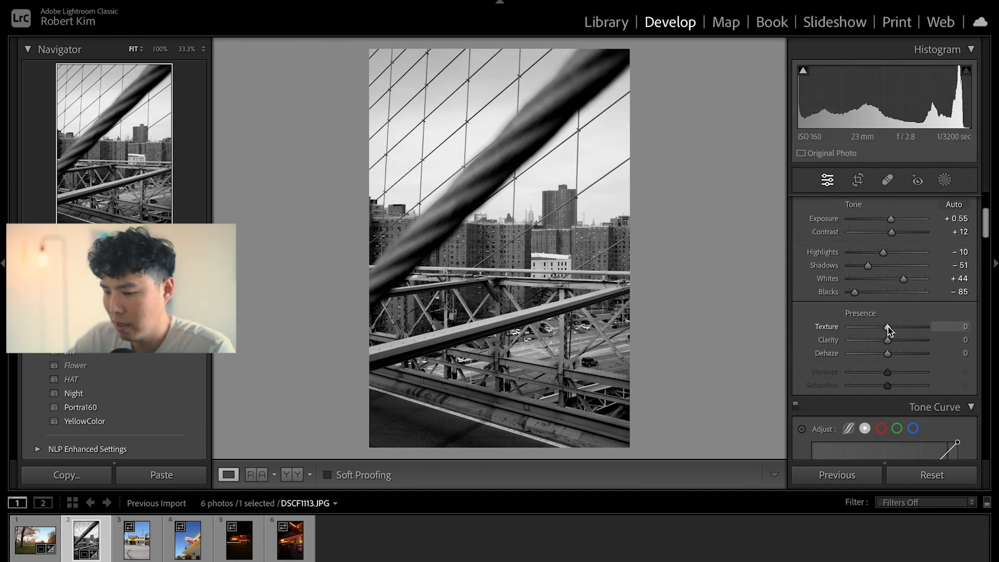
pyautogui.moveTo(887, 329); pyautogui.dragTo(891, 328)
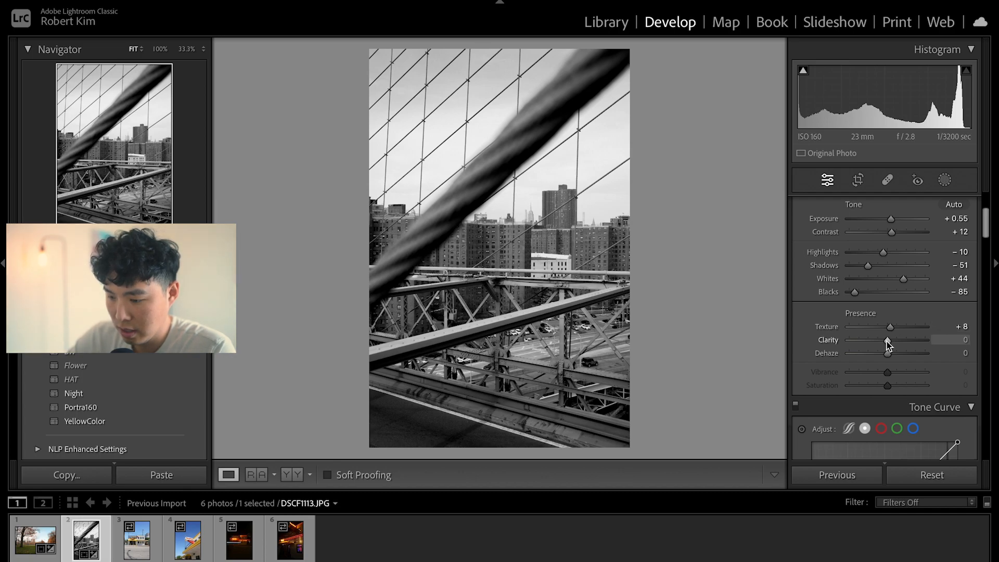
pyautogui.moveTo(886, 342); pyautogui.dragTo(883, 343)
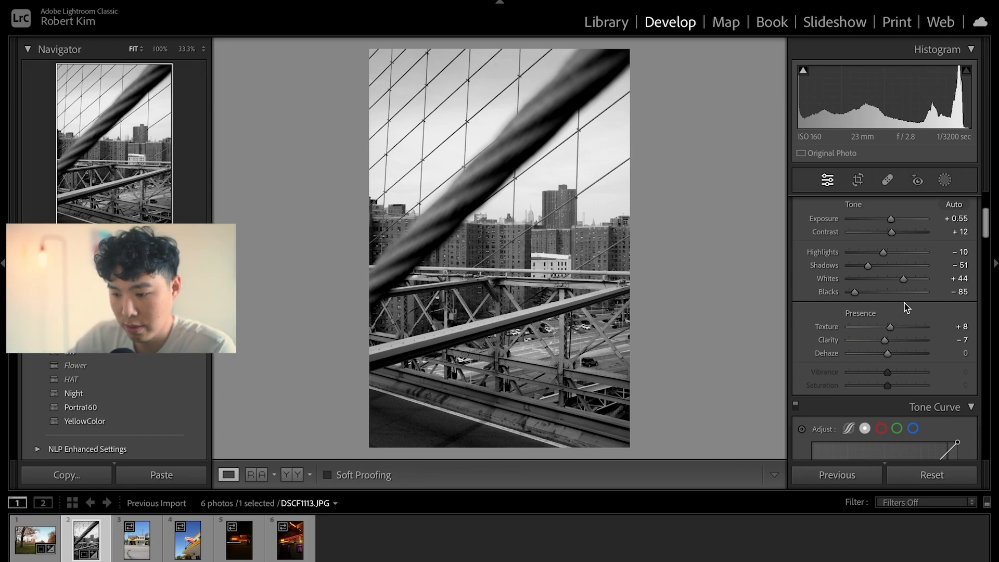
pyautogui.press('\\')
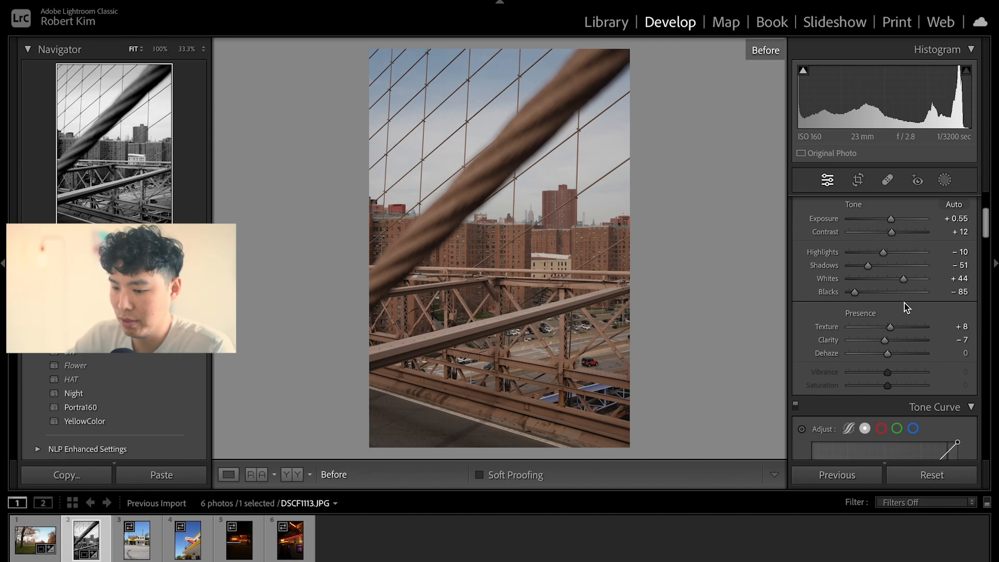
pyautogui.press('\\')
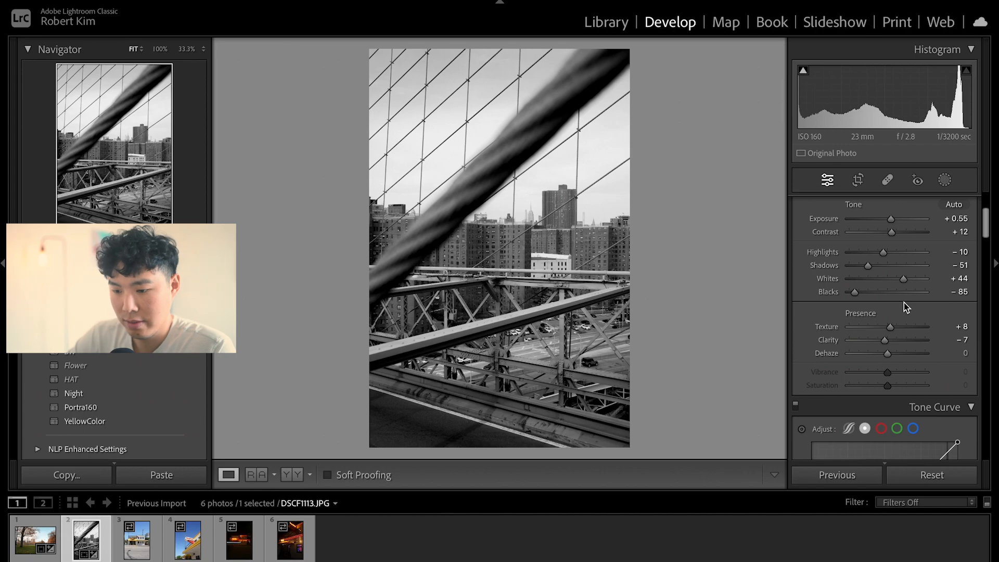
# Step: Shape the bridge photo's tone curve with points at 127/133, 63/62 and 19/17, lifting the black end slightly
pyautogui.scroll(-3, 903, 302)
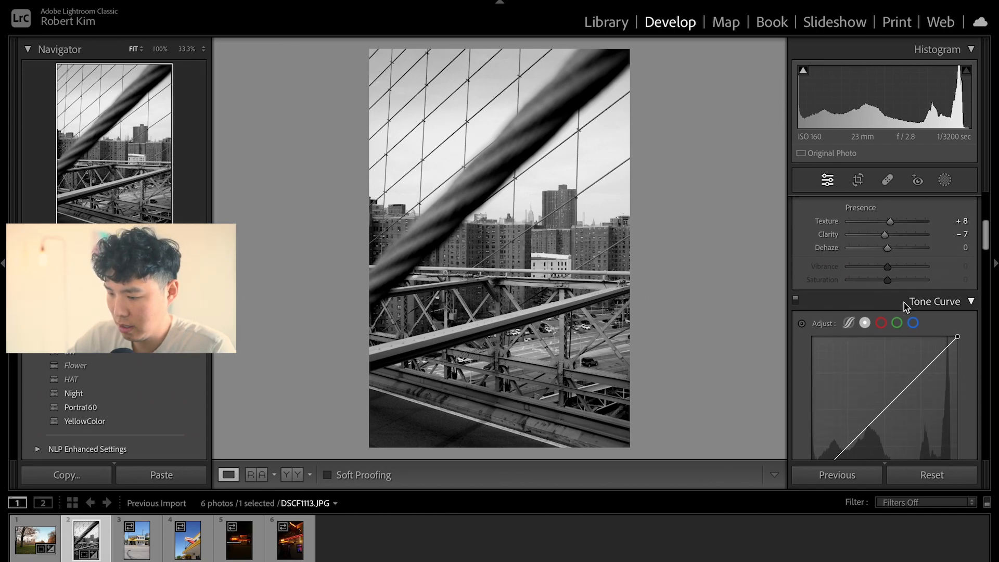
pyautogui.scroll(-3, 904, 302)
pyautogui.click(884, 304)
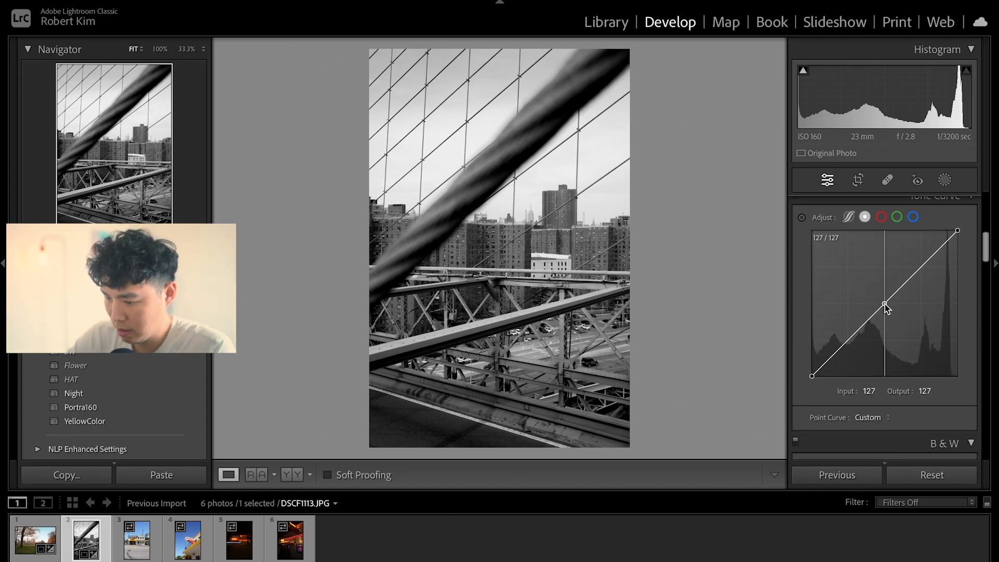
pyautogui.moveTo(885, 304); pyautogui.dragTo(884, 300)
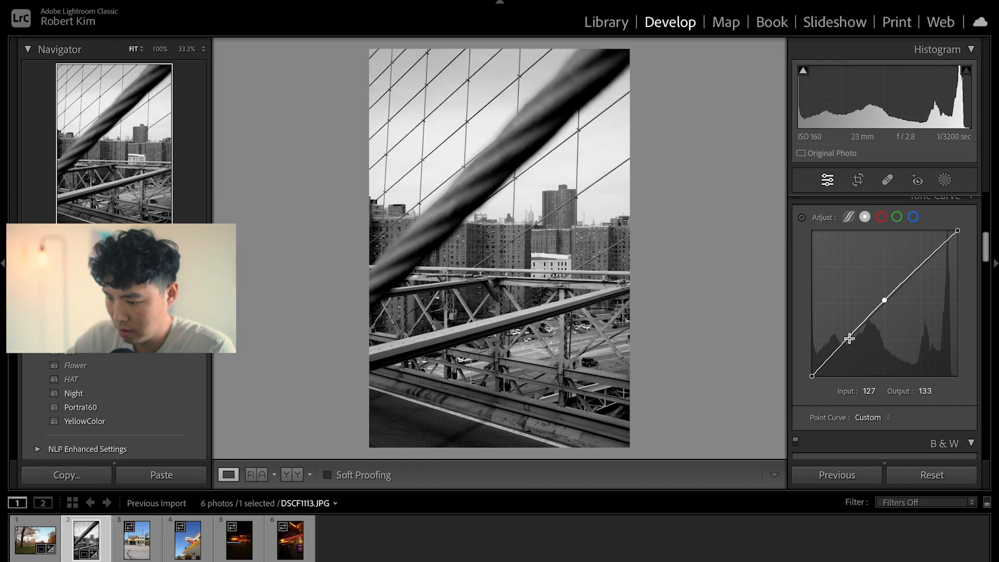
pyautogui.moveTo(848, 338); pyautogui.dragTo(846, 341)
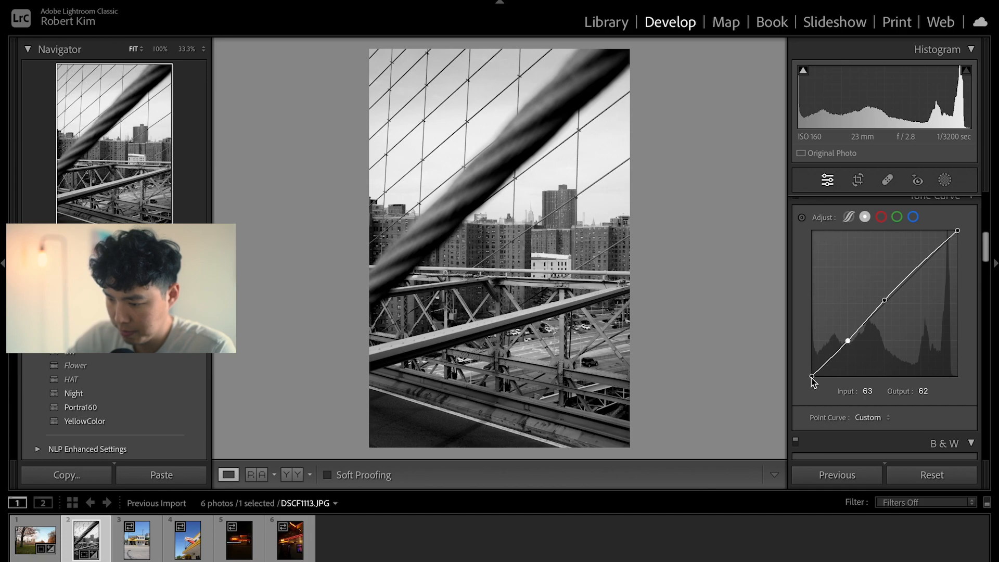
pyautogui.moveTo(811, 376); pyautogui.dragTo(823, 368)
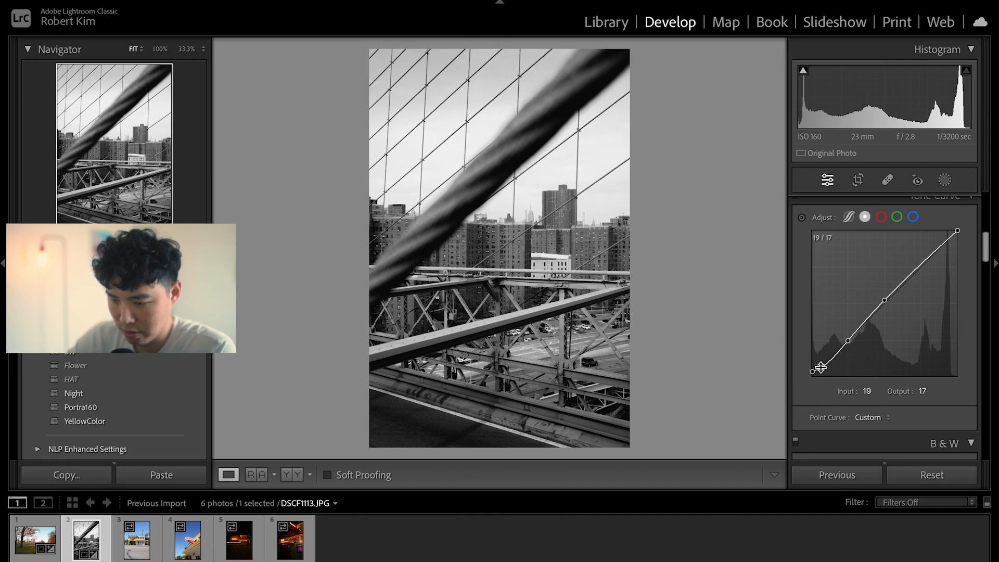
pyautogui.scroll(-5, 892, 289)
pyautogui.scroll(-8, 891, 289)
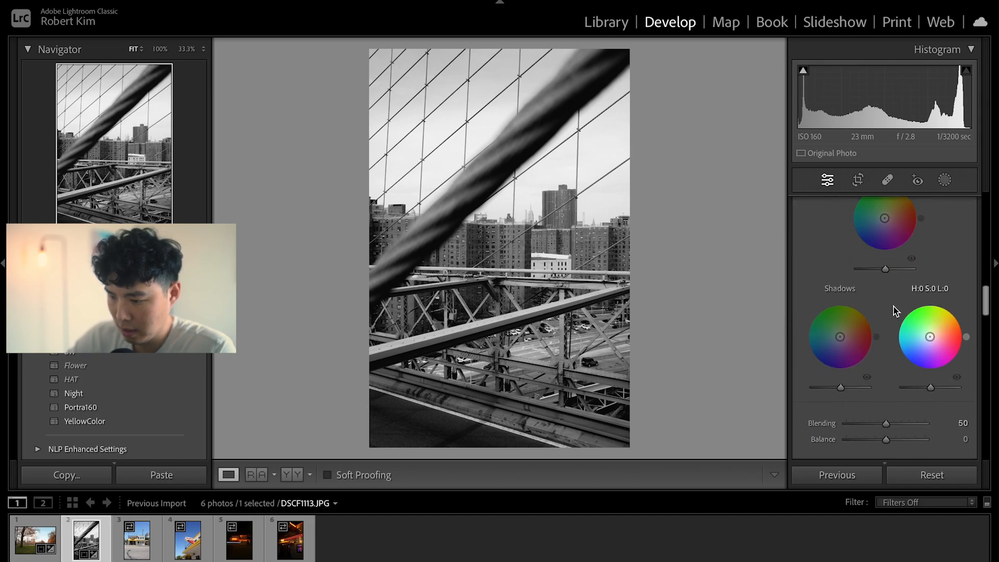
pyautogui.scroll(-3, 892, 291)
pyautogui.scroll(-5, 890, 287)
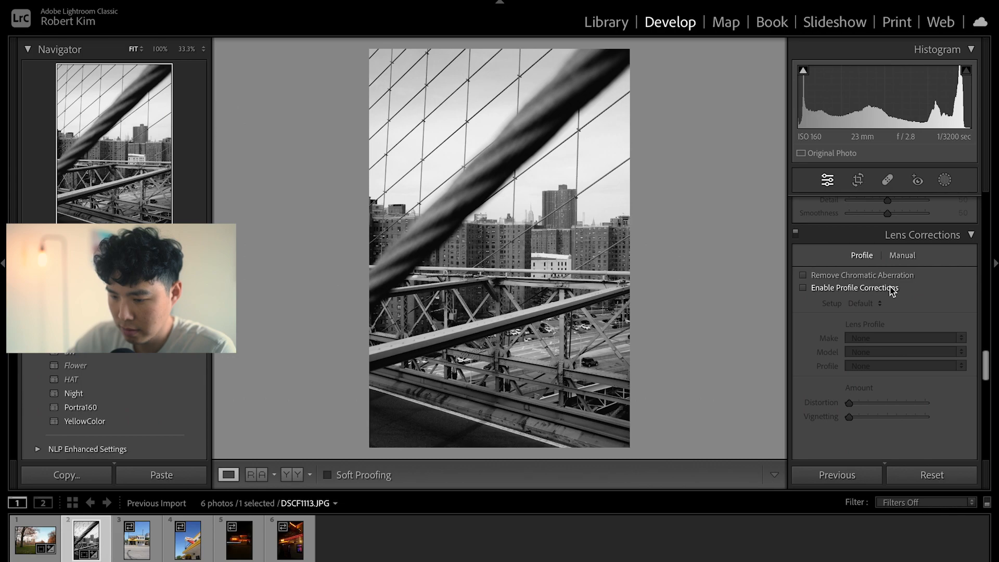
pyautogui.scroll(-5, 903, 312)
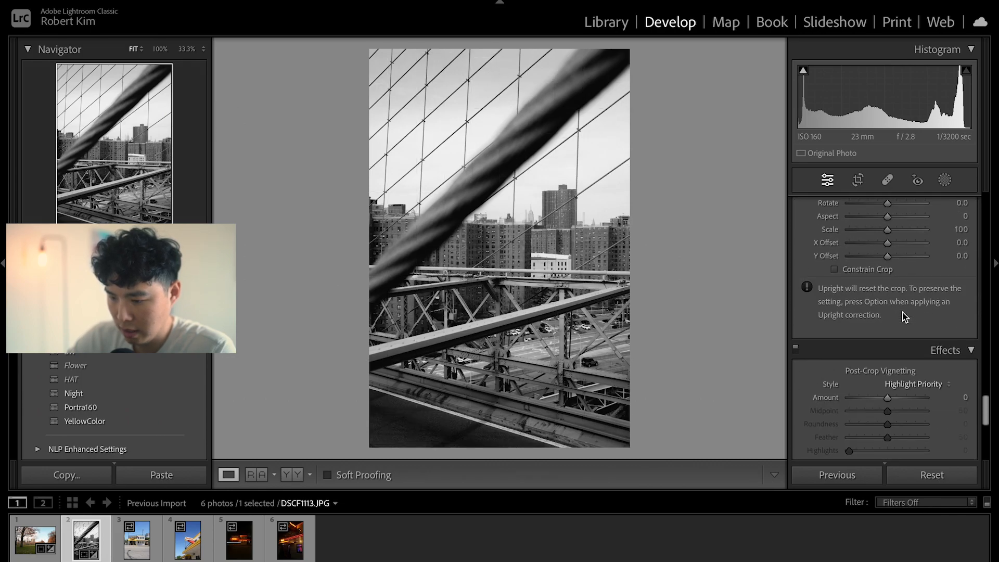
pyautogui.scroll(-1, 904, 317)
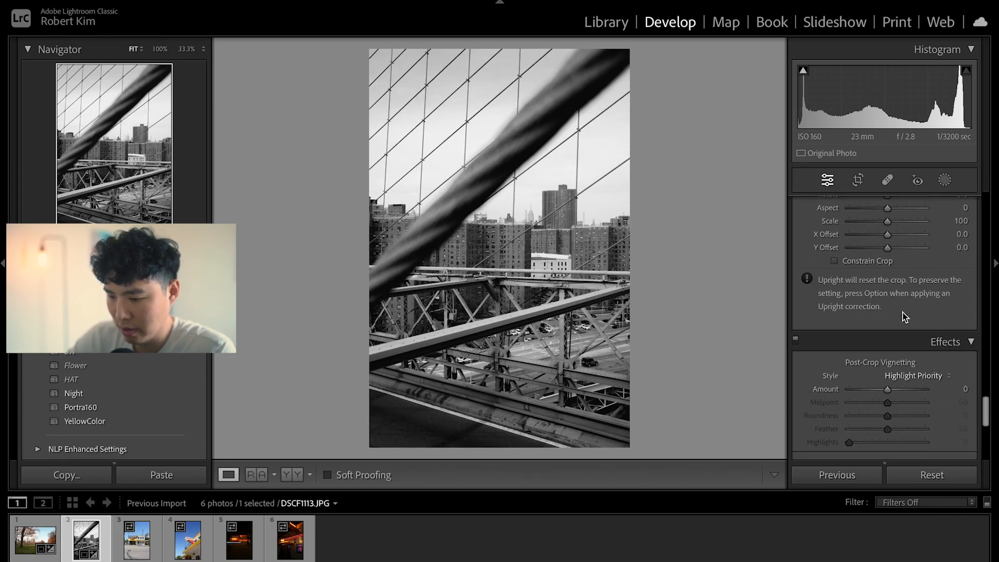
# Step: Set the bridge photo's exposure to +0.65, blacks to -92 and highlights to -23, and compare it with the original
pyautogui.scroll(15, 903, 307)
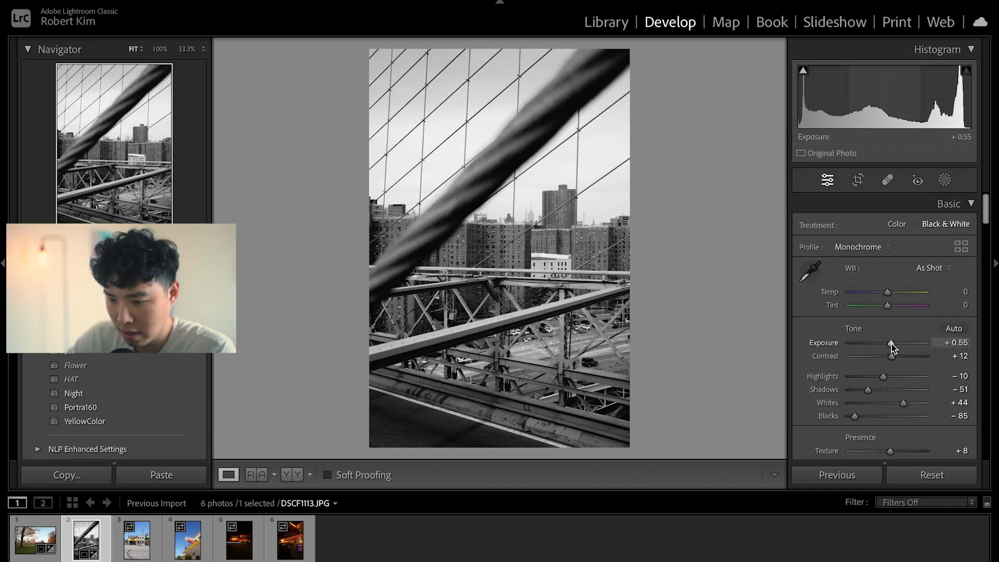
pyautogui.moveTo(890, 341); pyautogui.dragTo(891, 342)
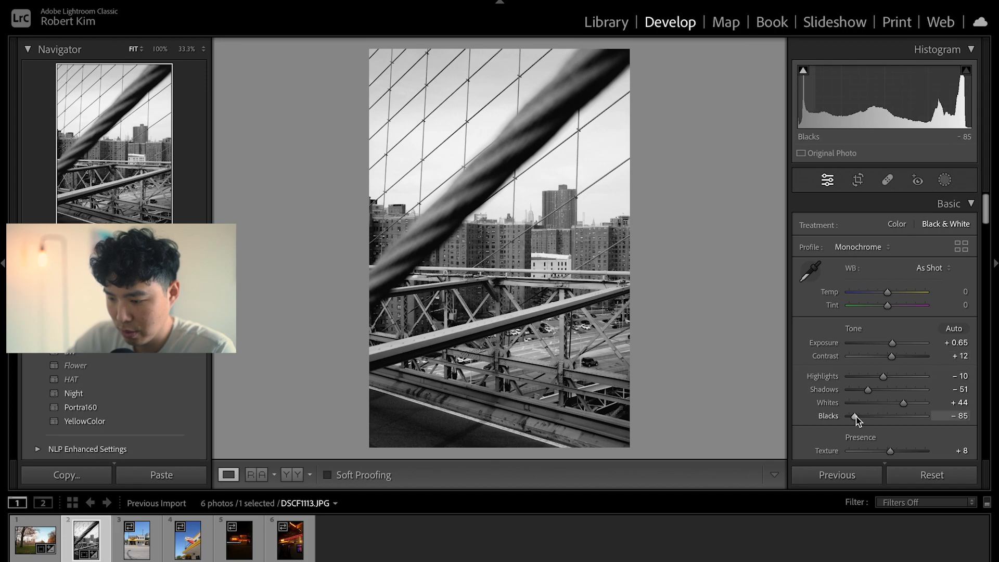
pyautogui.moveTo(854, 416); pyautogui.dragTo(853, 420)
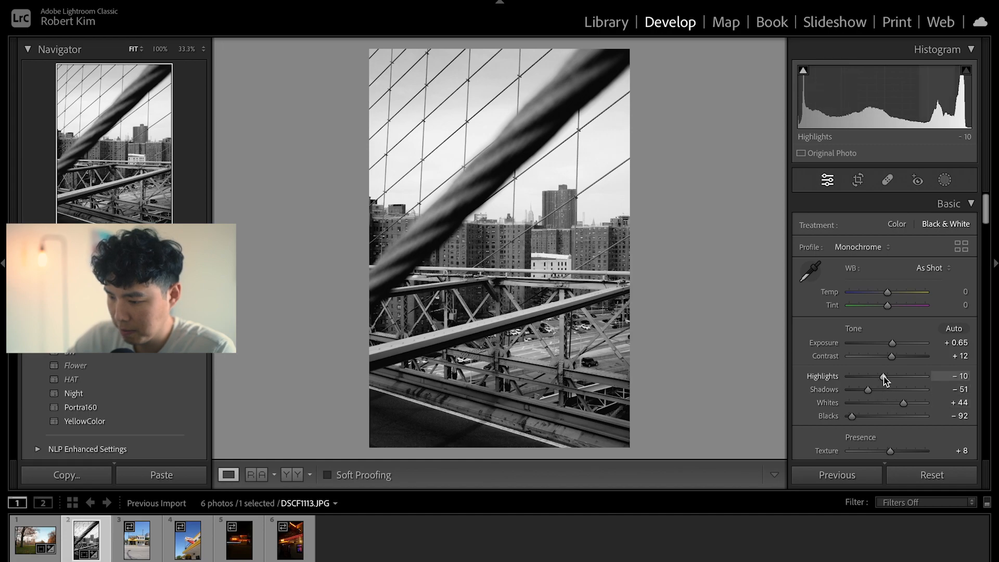
pyautogui.moveTo(883, 379); pyautogui.dragTo(878, 376)
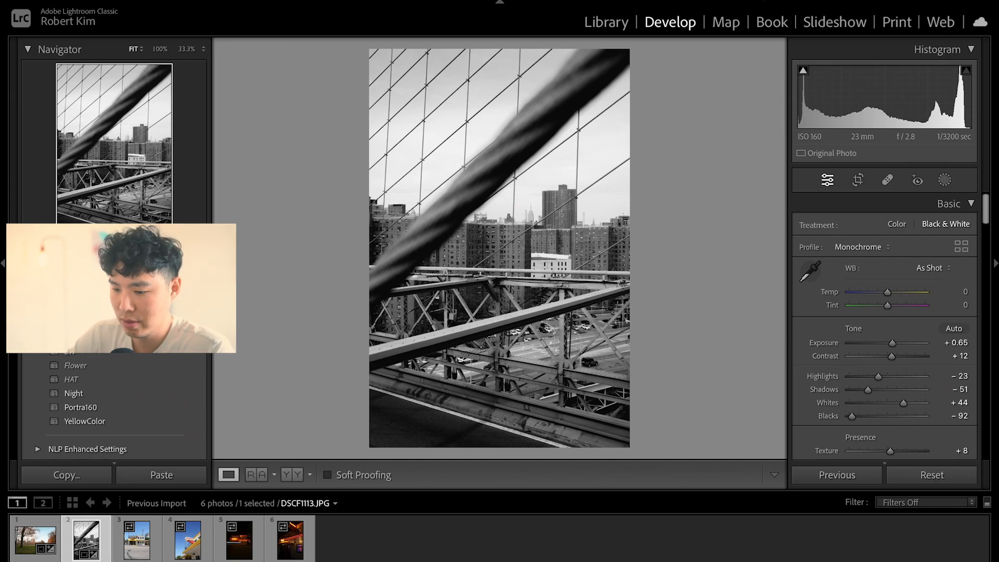
pyautogui.press('\\')
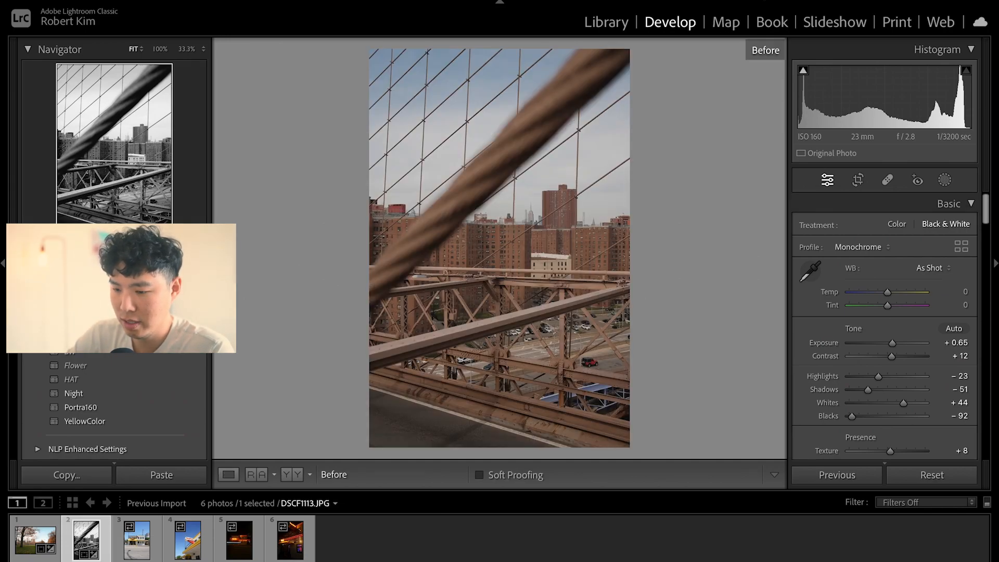
pyautogui.press('\\')
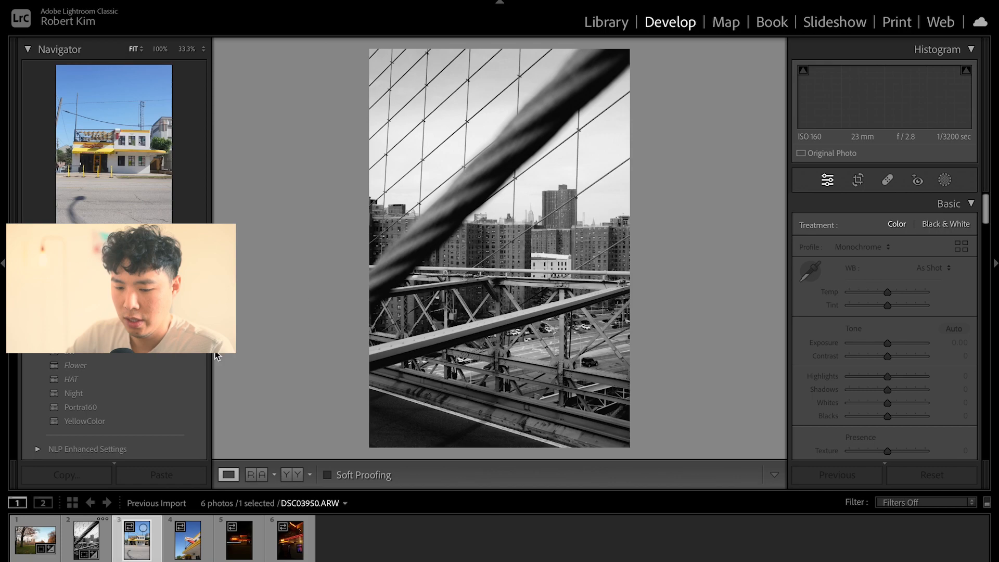
# Step: Open the yellow-and-white restaurant photo DSC03950.ARW and straighten it automatically
pyautogui.press('Right')
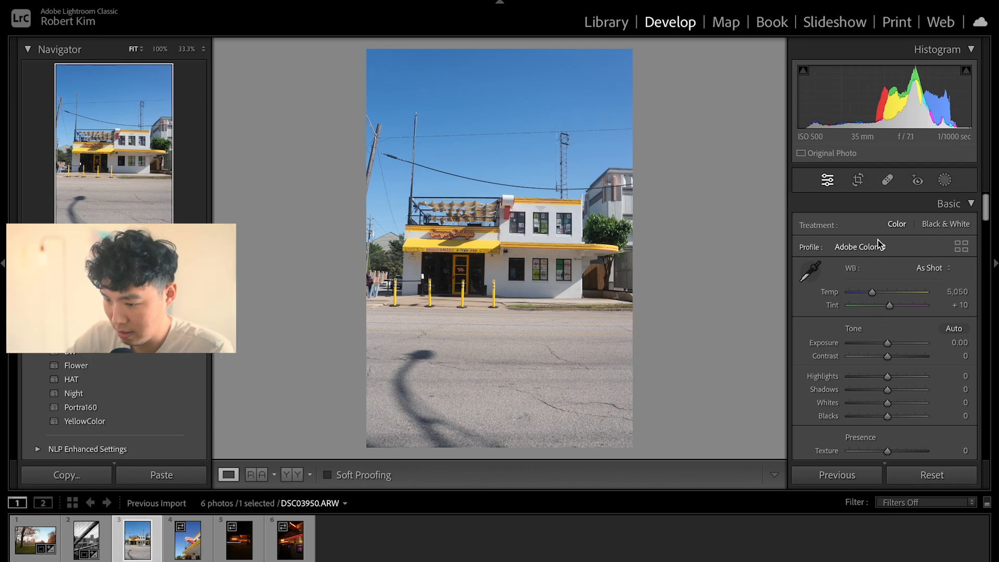
pyautogui.click(858, 180)
pyautogui.click(959, 253)
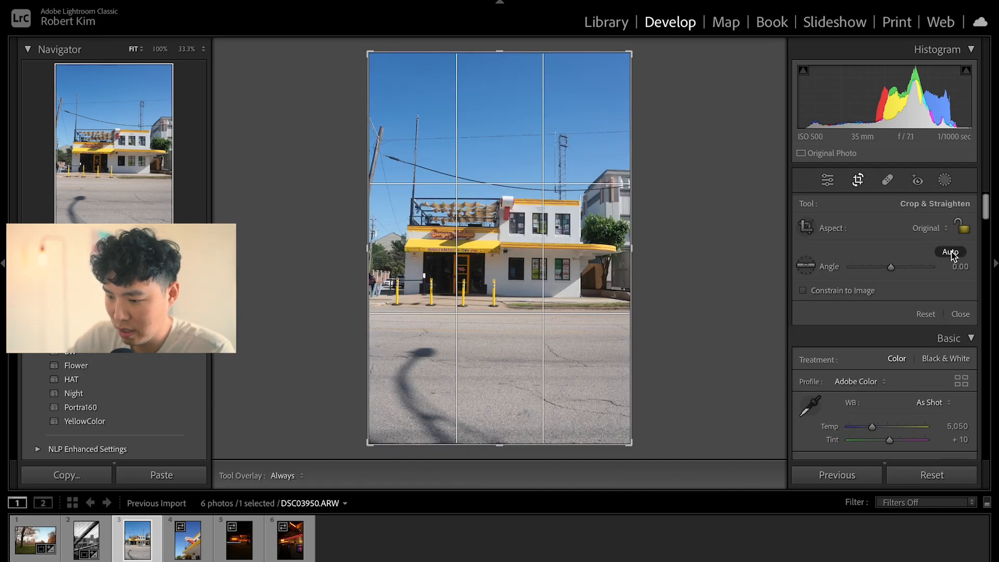
pyautogui.press('Return')
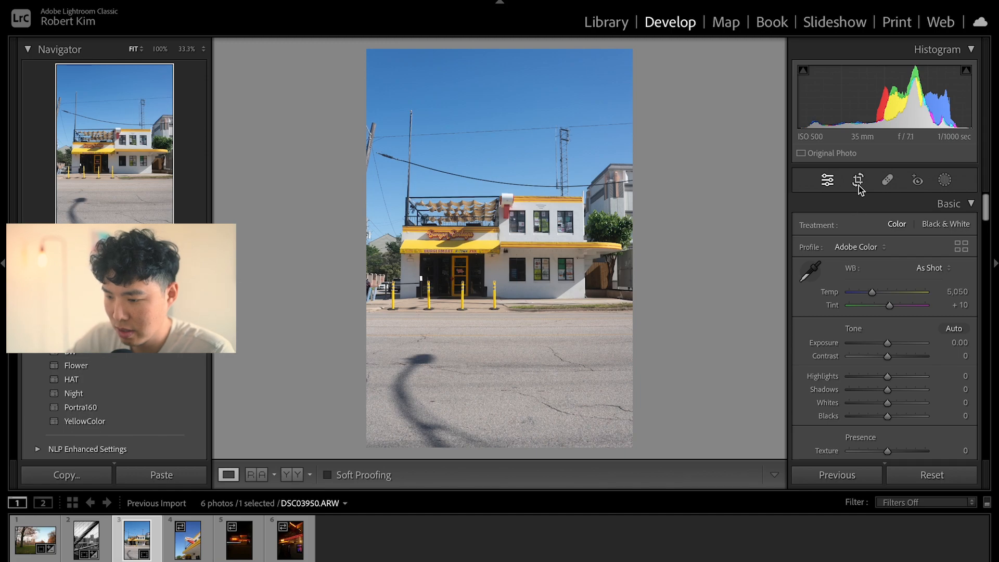
# Step: Crop the restaurant photo to the 4 x 5 / 8 x 10 aspect, shifting the frame to keep more sky and less road
pyautogui.click(858, 180)
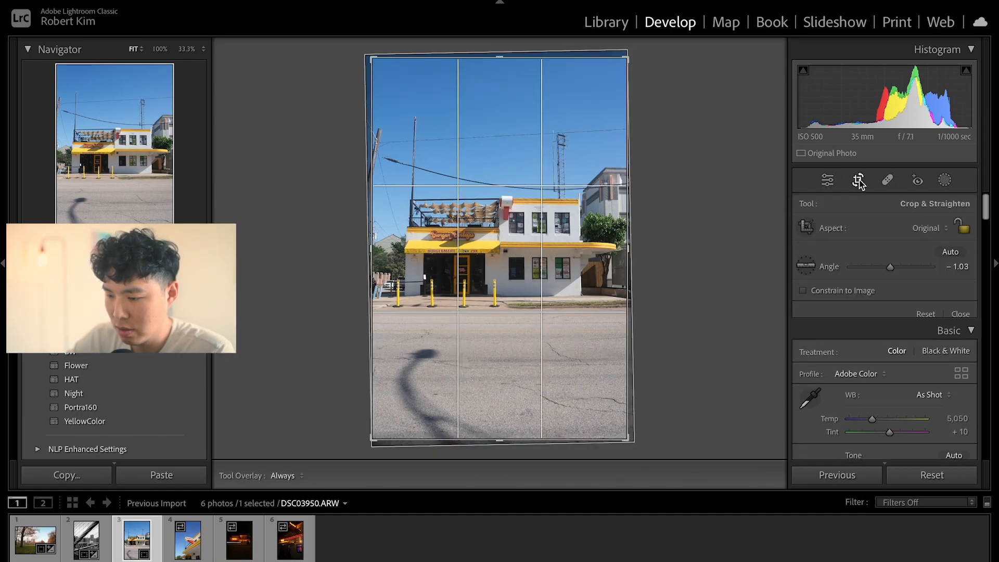
pyautogui.click(941, 230)
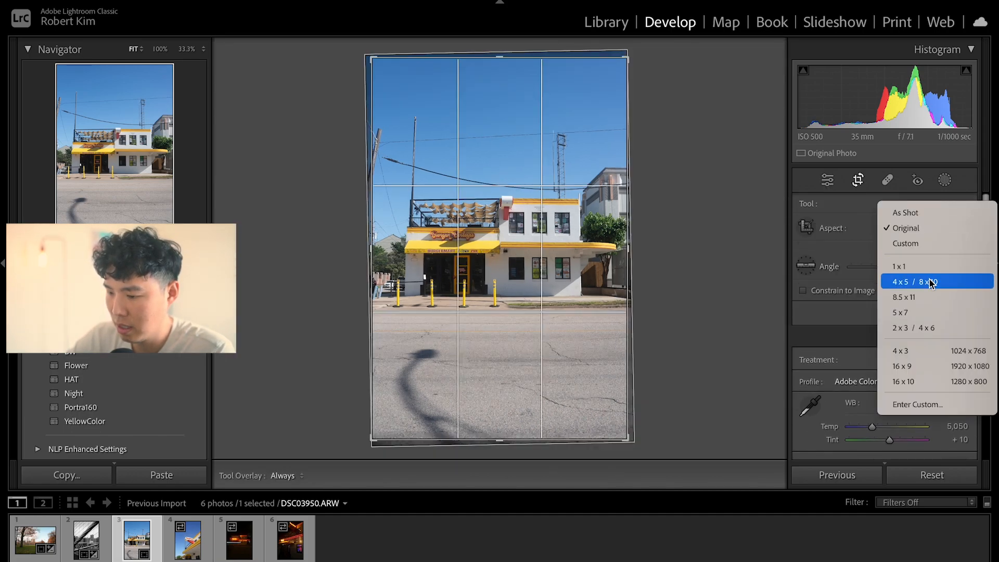
pyautogui.click(931, 281)
pyautogui.moveTo(595, 220); pyautogui.dragTo(591, 241)
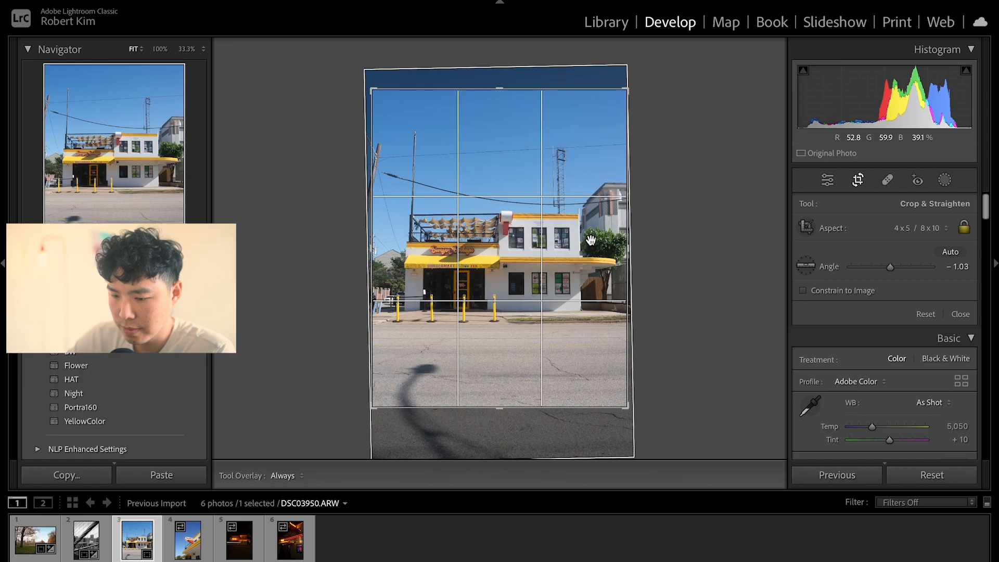
pyautogui.press('Return')
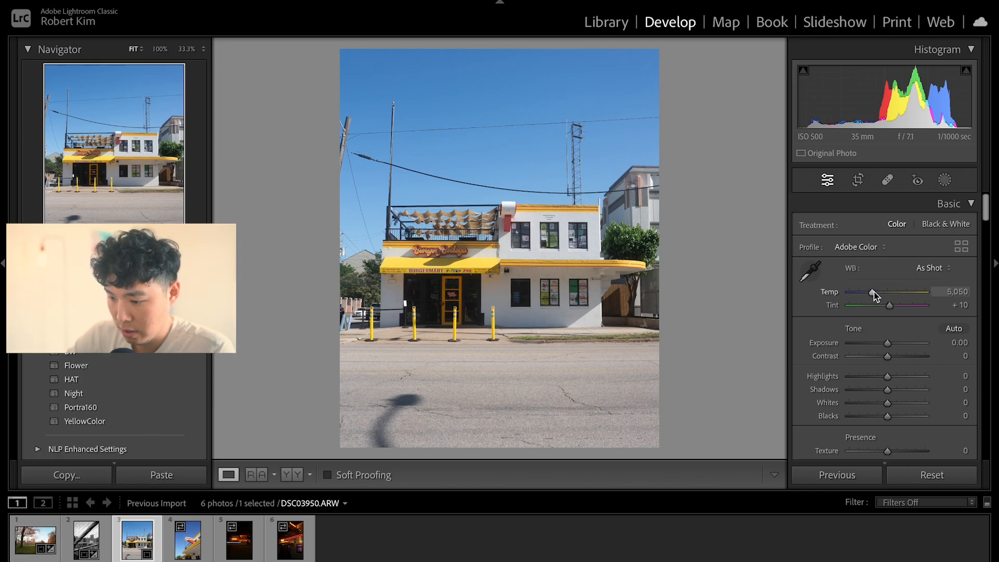
# Step: Warm the restaurant photo to a temperature of 5,458 and set contrast +16, highlights -24, shadows -4 and blacks -24
pyautogui.moveTo(874, 294); pyautogui.dragTo(878, 295)
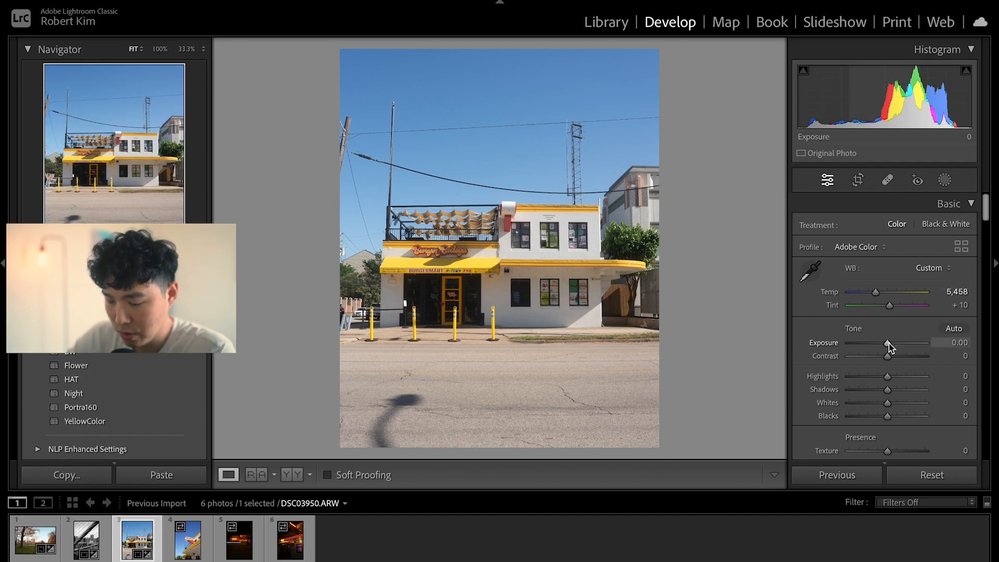
pyautogui.moveTo(888, 356); pyautogui.dragTo(894, 359)
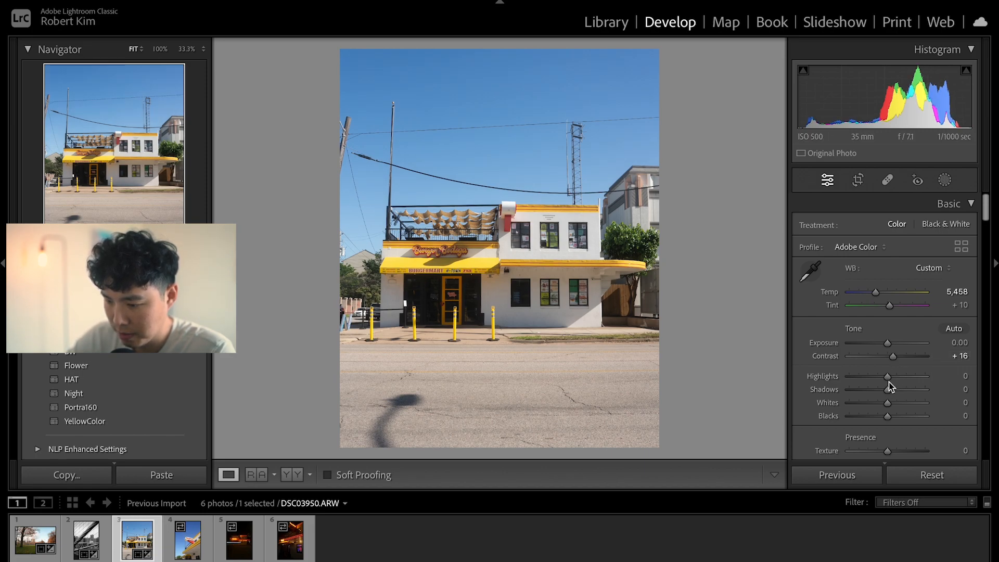
pyautogui.moveTo(887, 377); pyautogui.dragTo(878, 416)
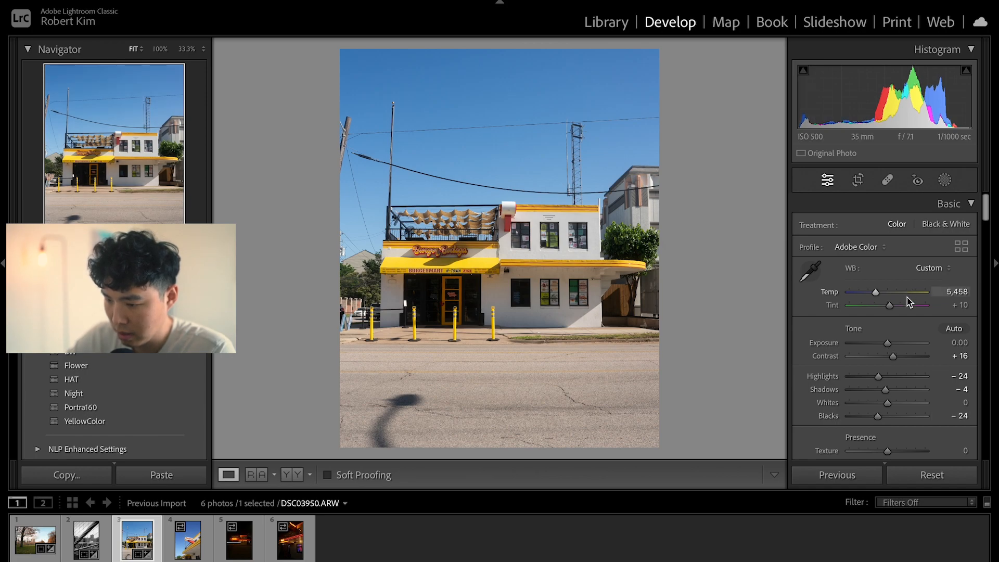
# Step: Set the restaurant photo's texture to +3 and clarity to -11
pyautogui.scroll(-3, 906, 297)
pyautogui.scroll(-1, 906, 299)
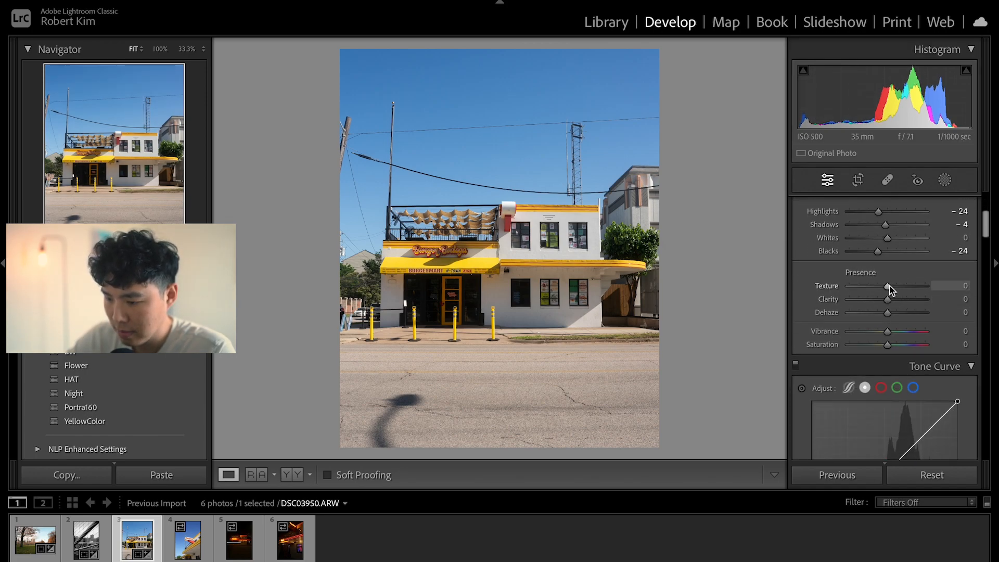
pyautogui.moveTo(889, 289); pyautogui.dragTo(883, 305)
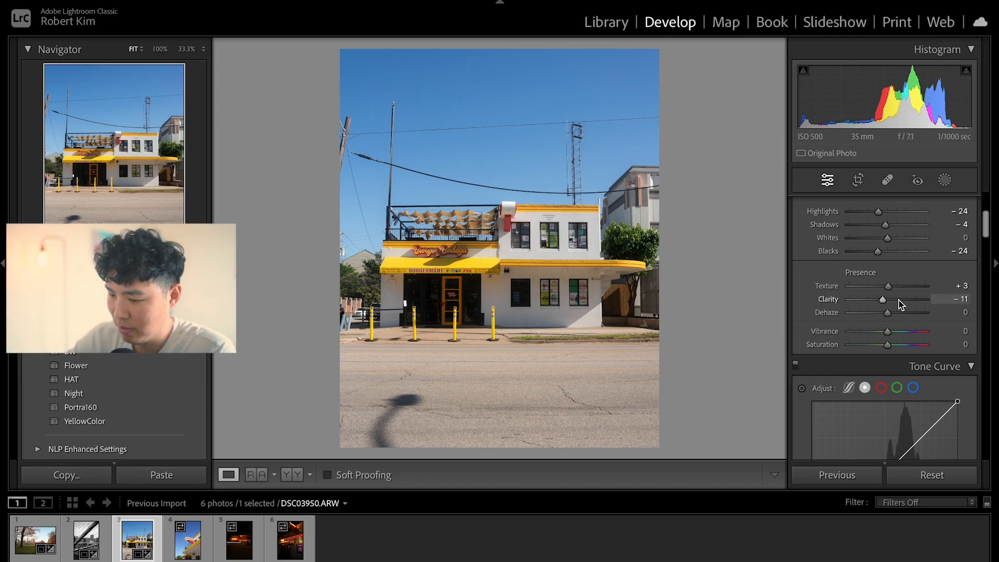
# Step: Shape the restaurant photo's tone curve with points at 127/137, 61/64 and 18/21, slightly lifting the black end point
pyautogui.scroll(-3, 898, 302)
pyautogui.scroll(-3, 898, 300)
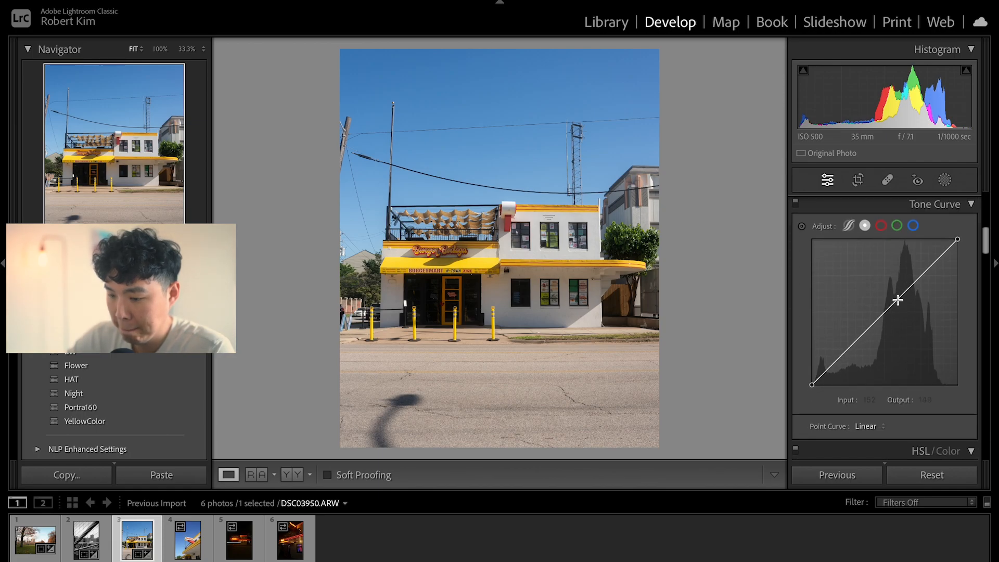
pyautogui.moveTo(885, 314); pyautogui.dragTo(886, 309)
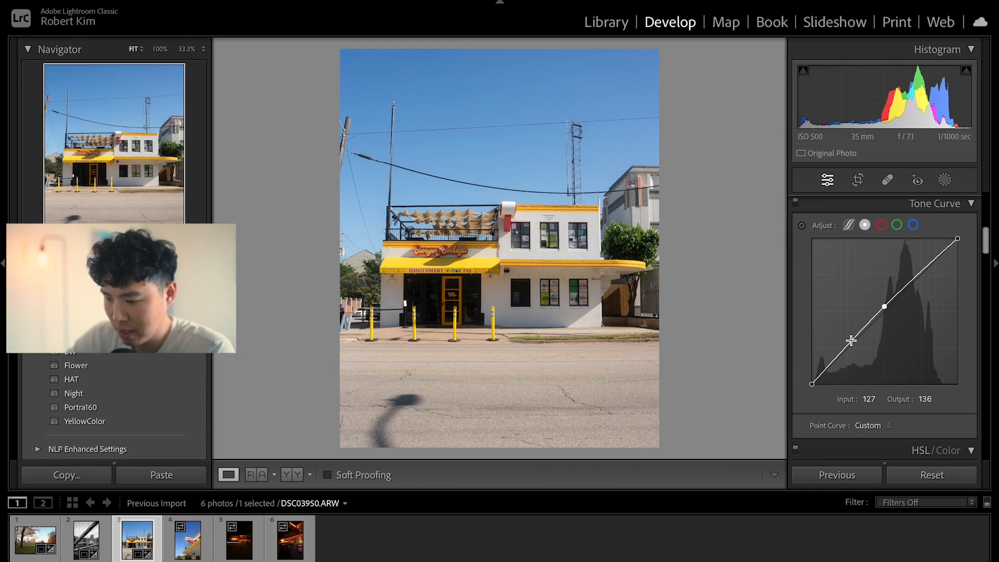
pyautogui.click(884, 306)
pyautogui.moveTo(885, 307); pyautogui.dragTo(884, 306)
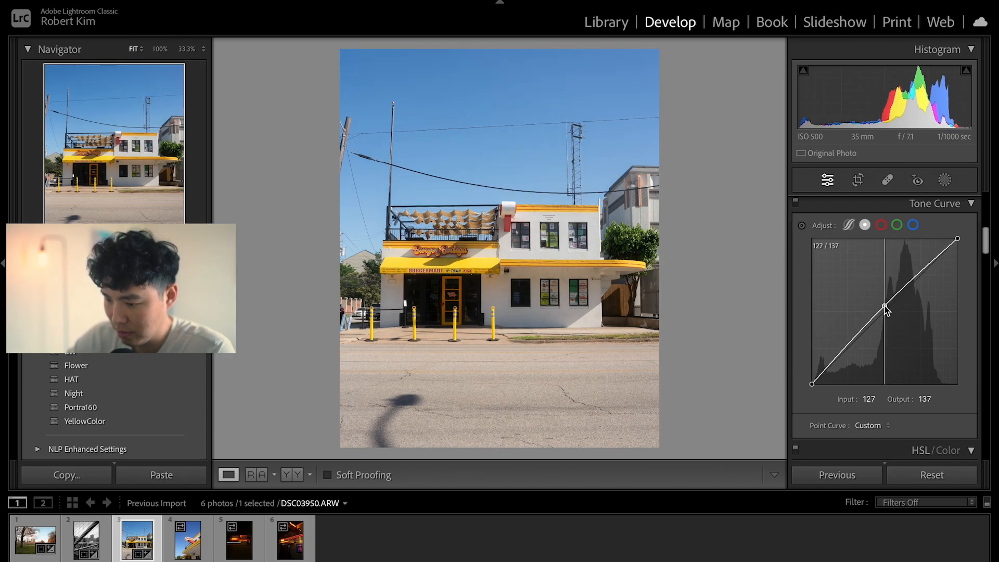
pyautogui.moveTo(846, 348); pyautogui.dragTo(847, 353)
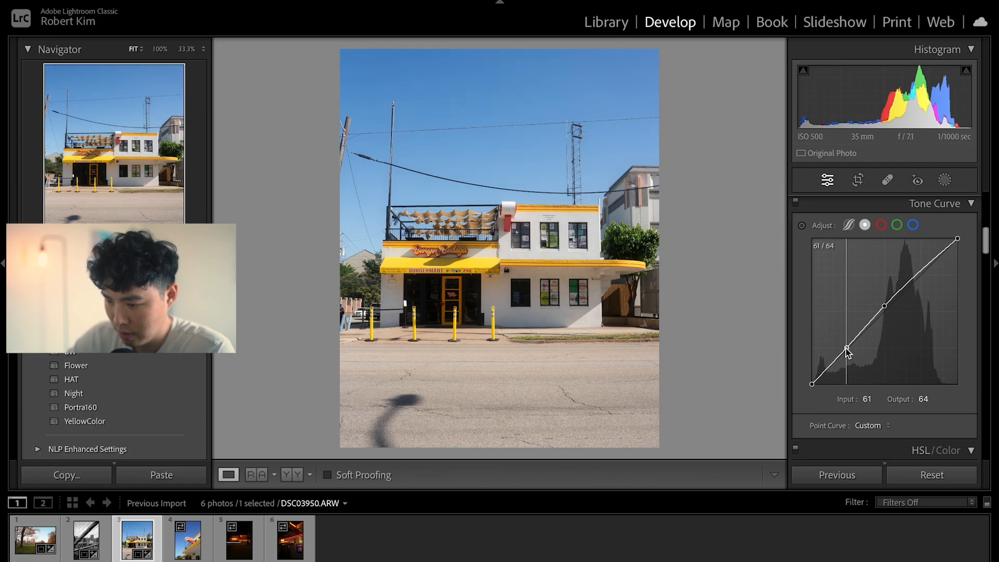
pyautogui.moveTo(811, 383); pyautogui.dragTo(821, 373)
pyautogui.click(821, 371)
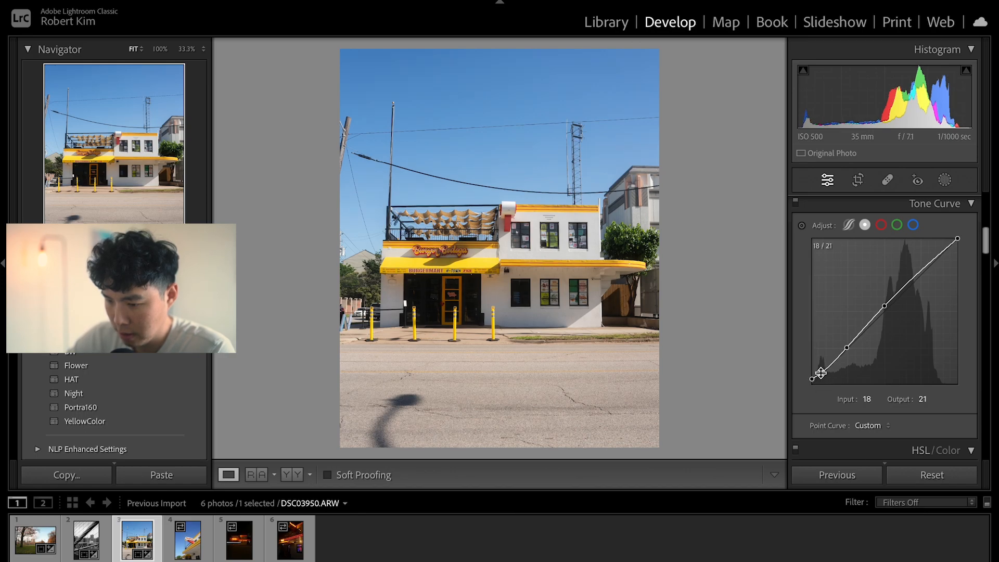
# Step: Shift the restaurant photo's blue hue to -22 for a more teal sky
pyautogui.scroll(-3, 895, 317)
pyautogui.scroll(-3, 894, 316)
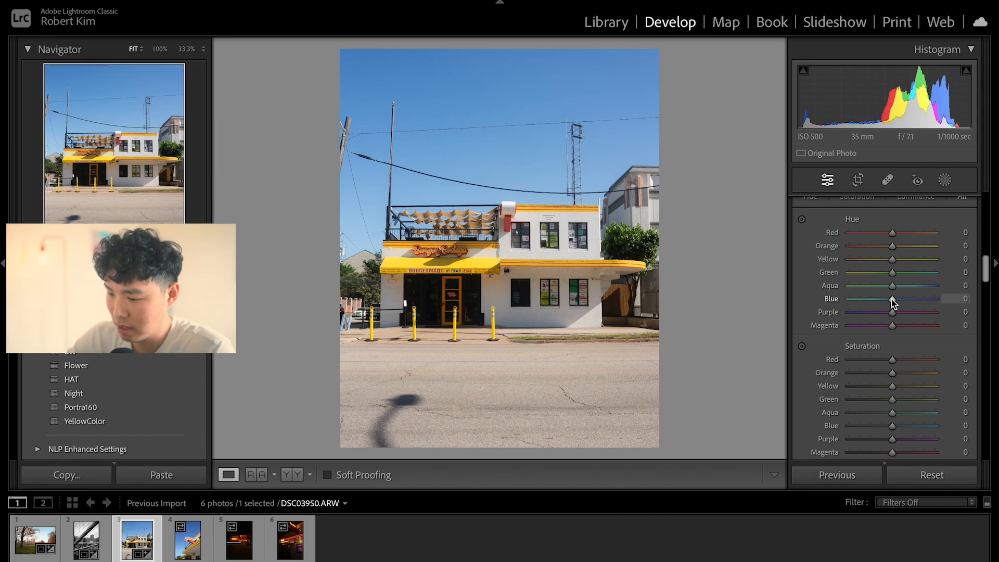
pyautogui.moveTo(892, 302); pyautogui.dragTo(833, 308)
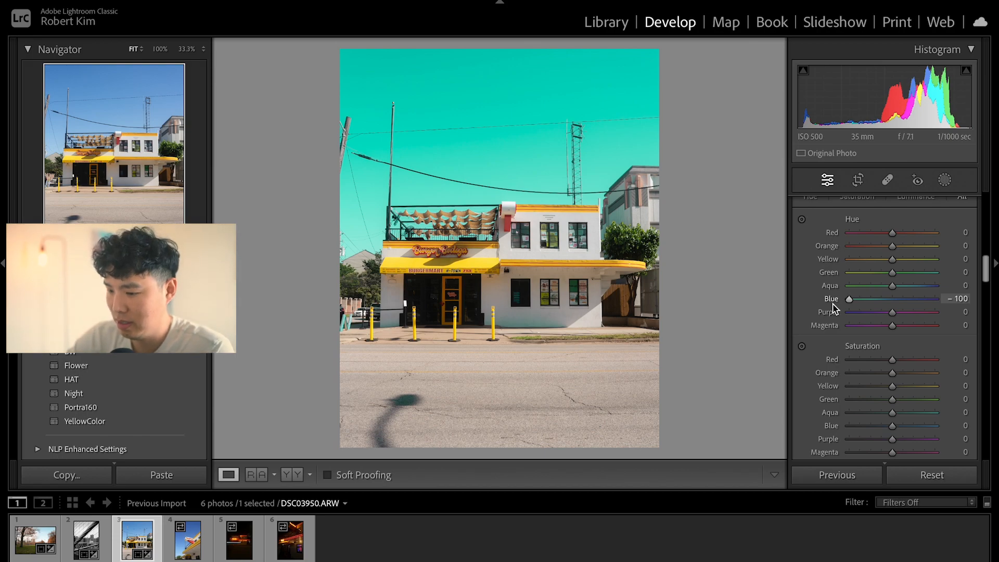
pyautogui.moveTo(832, 304); pyautogui.dragTo(881, 303)
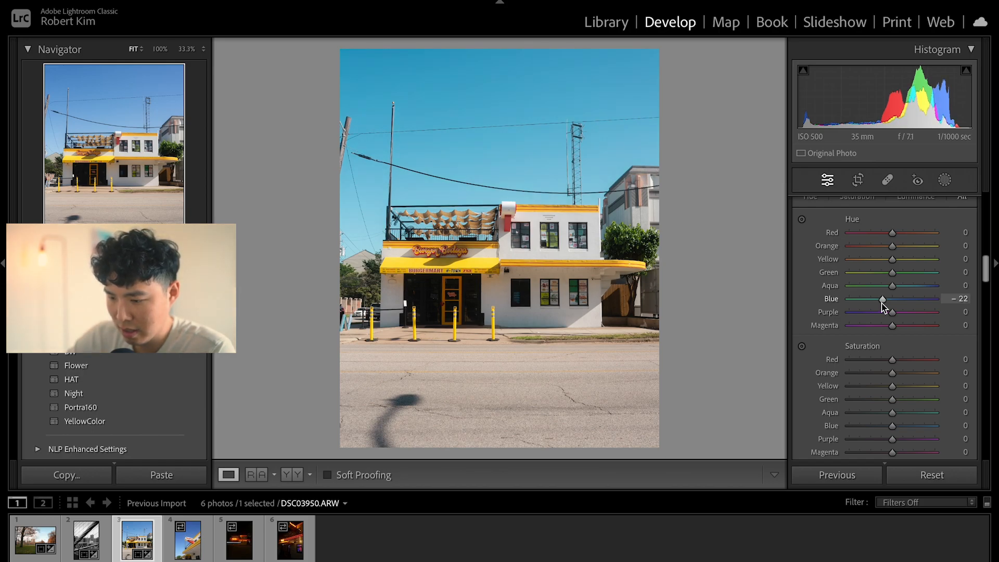
# Step: Set the colour saturation to blue +6, red +58 and yellow +59, and compare the result with the unedited version
pyautogui.scroll(-3, 894, 307)
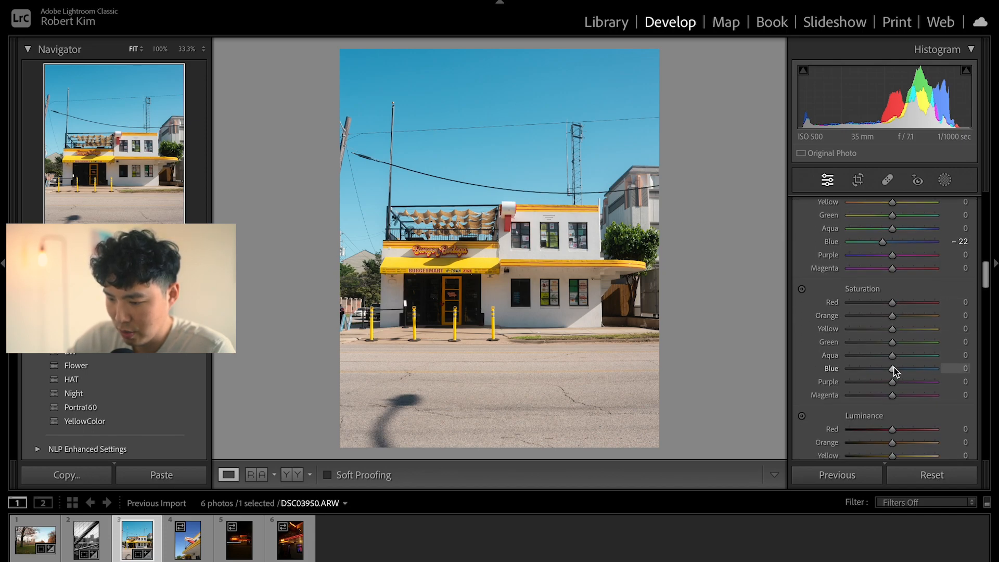
pyautogui.moveTo(894, 367); pyautogui.dragTo(895, 367)
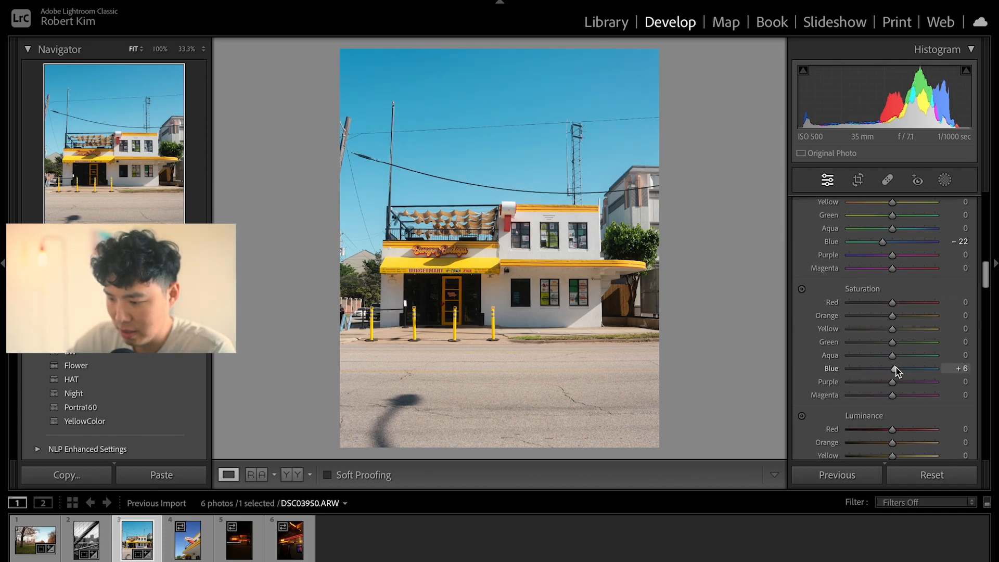
pyautogui.scroll(-1, 913, 329)
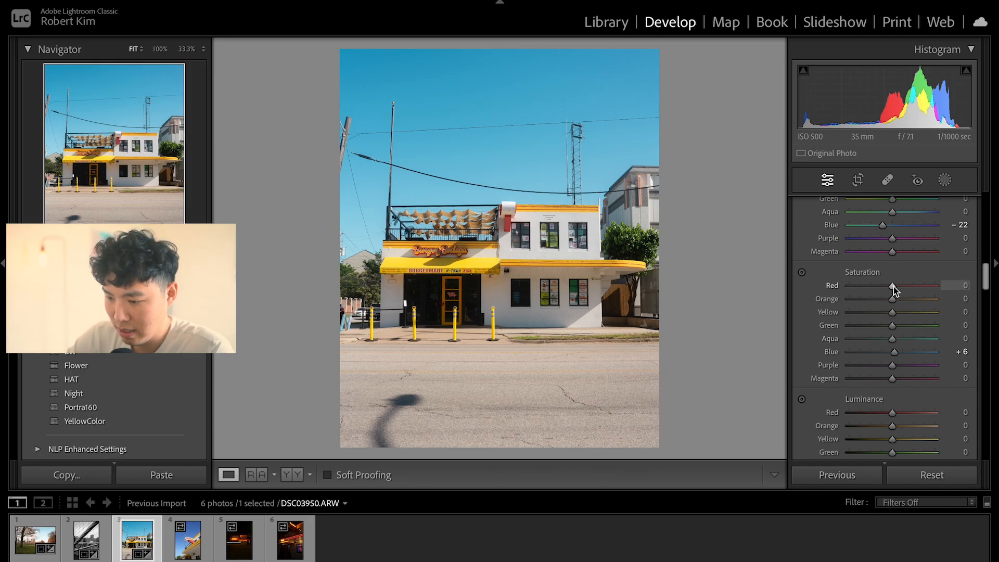
pyautogui.moveTo(915, 287); pyautogui.dragTo(917, 314)
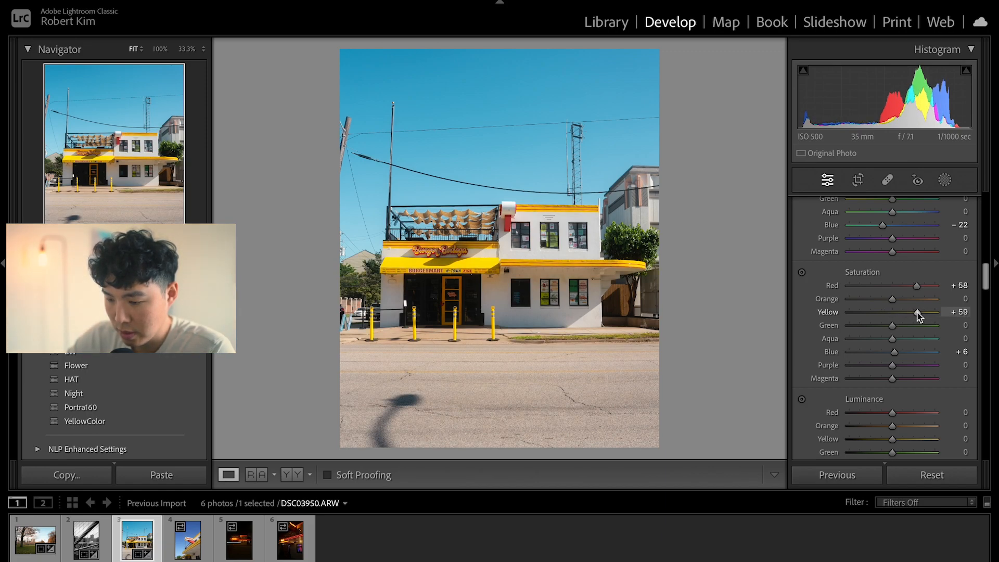
pyautogui.press('\\')
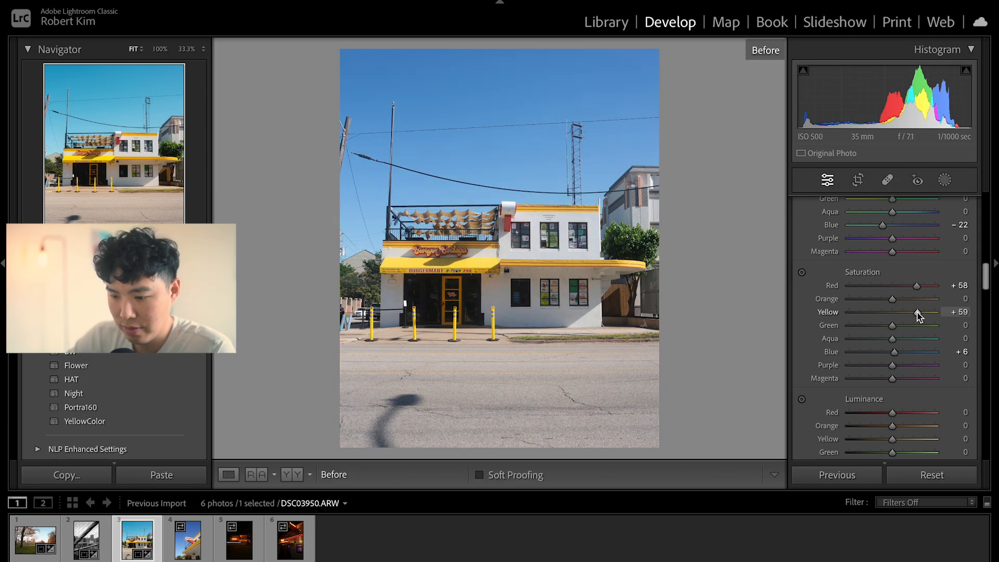
pyautogui.press('\\')
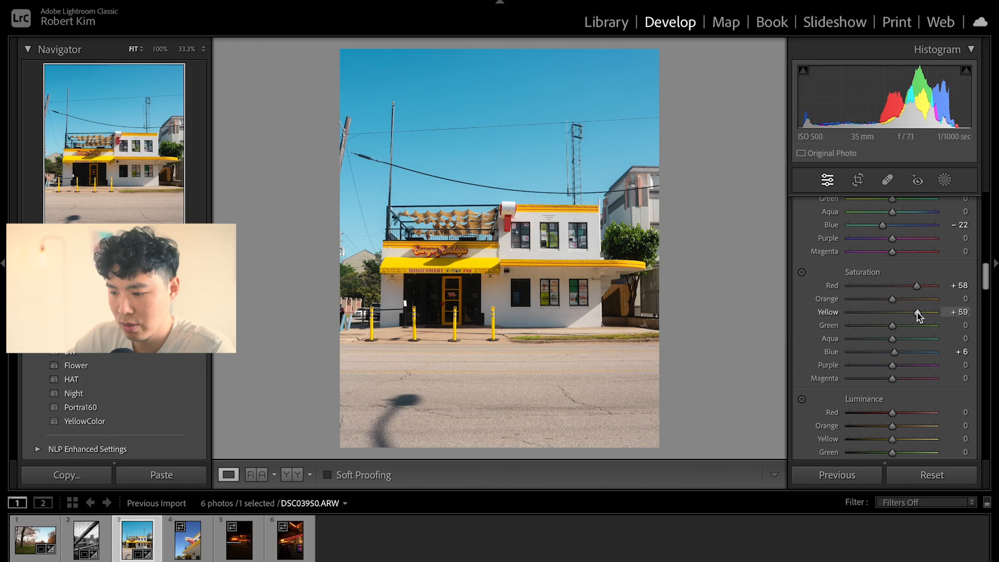
# Step: Set the colour luminance to blue -9, yellow +28 and red +22
pyautogui.scroll(-5, 917, 314)
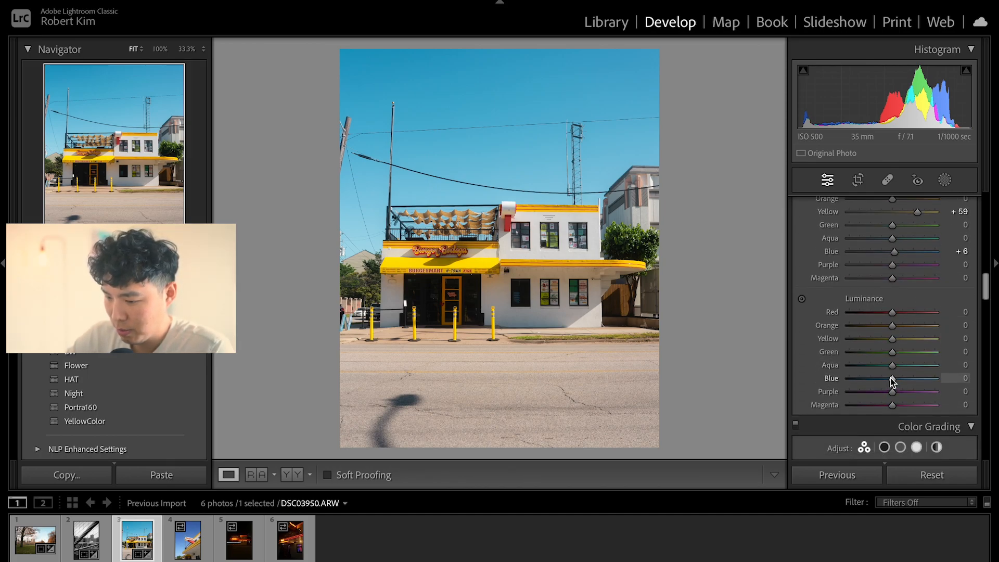
pyautogui.moveTo(890, 378); pyautogui.dragTo(886, 379)
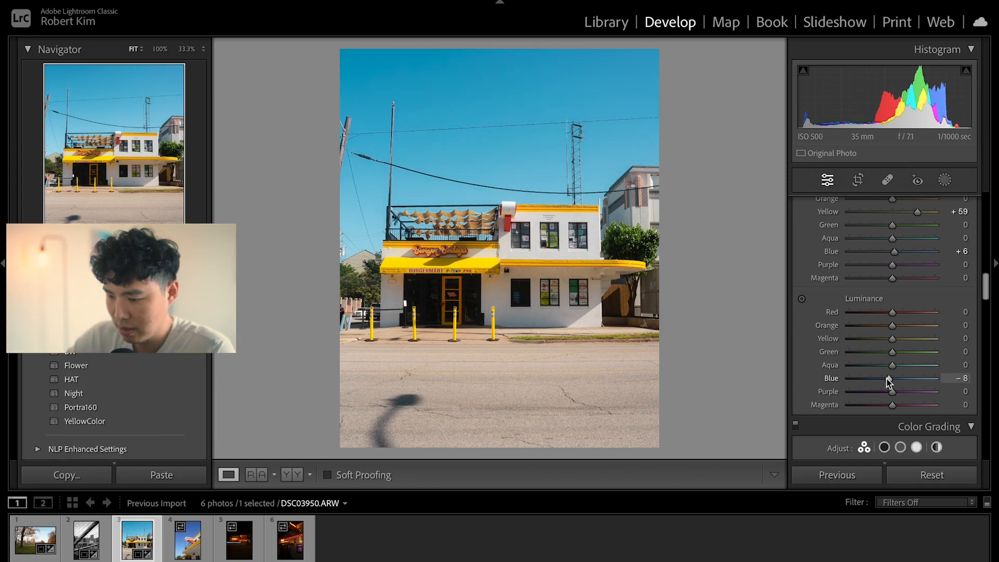
pyautogui.moveTo(888, 383); pyautogui.dragTo(887, 383)
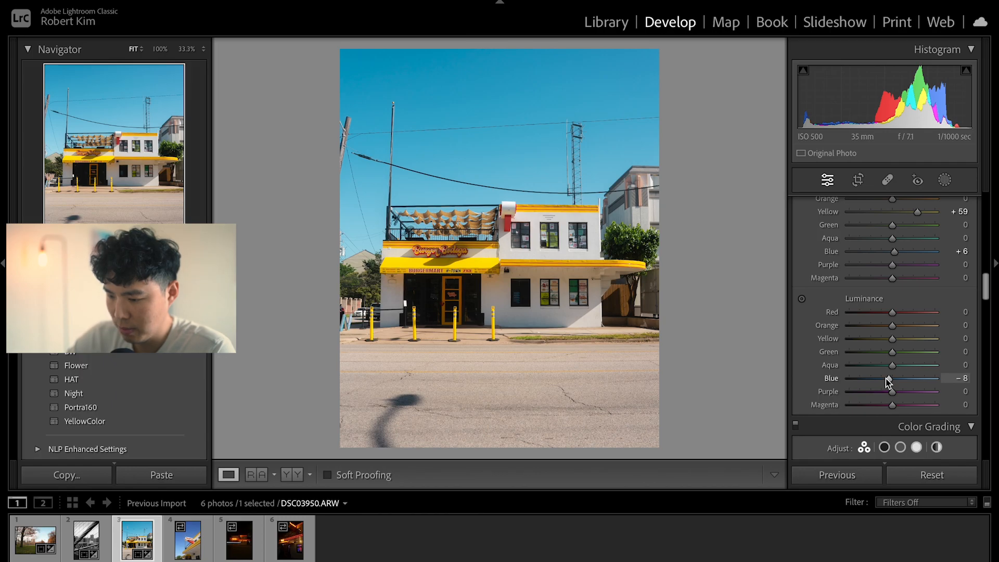
pyautogui.scroll(1, 887, 379)
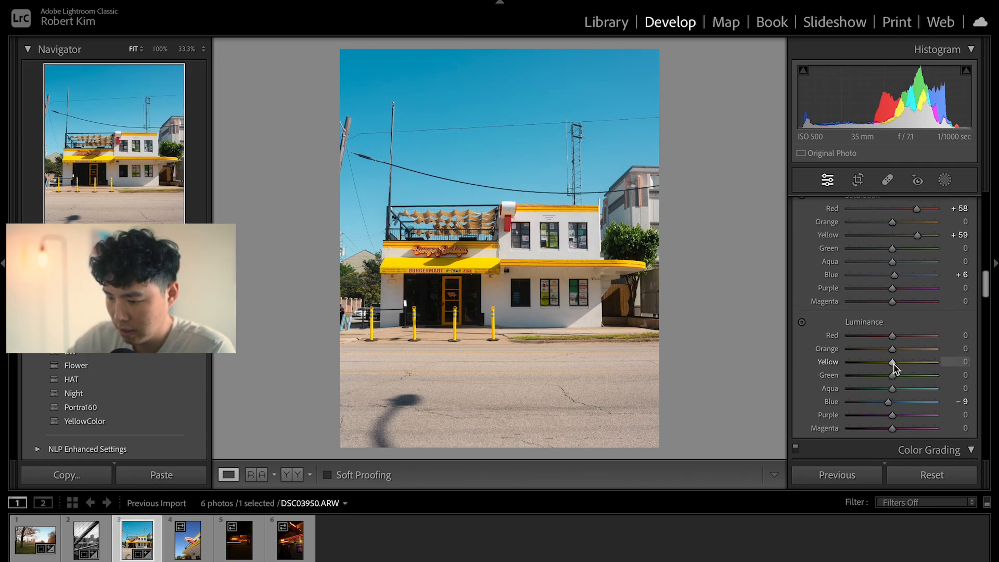
pyautogui.moveTo(893, 363); pyautogui.dragTo(903, 336)
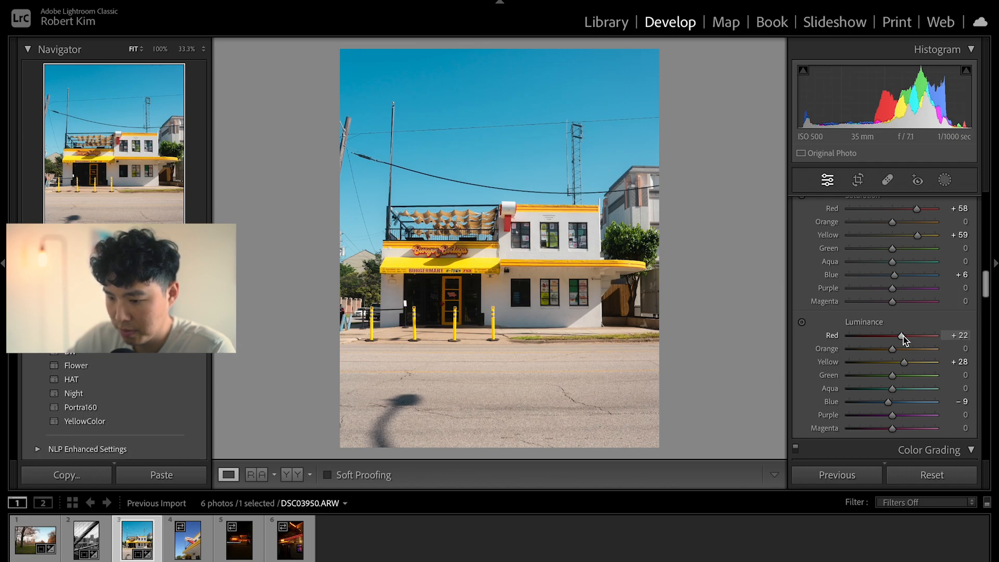
# Step: Raise the restaurant photo's vibrance to +18
pyautogui.scroll(15, 903, 336)
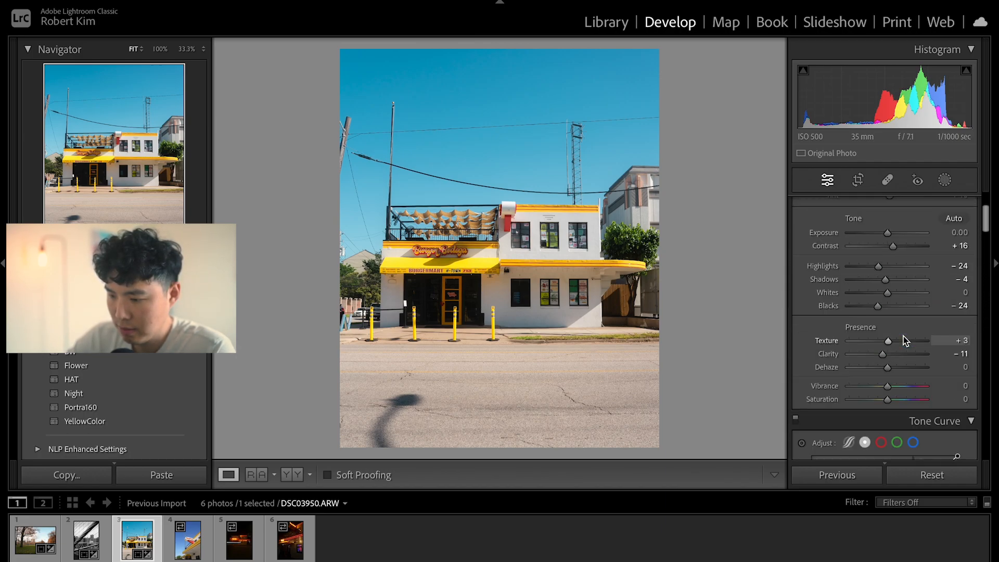
pyautogui.scroll(-5, 903, 336)
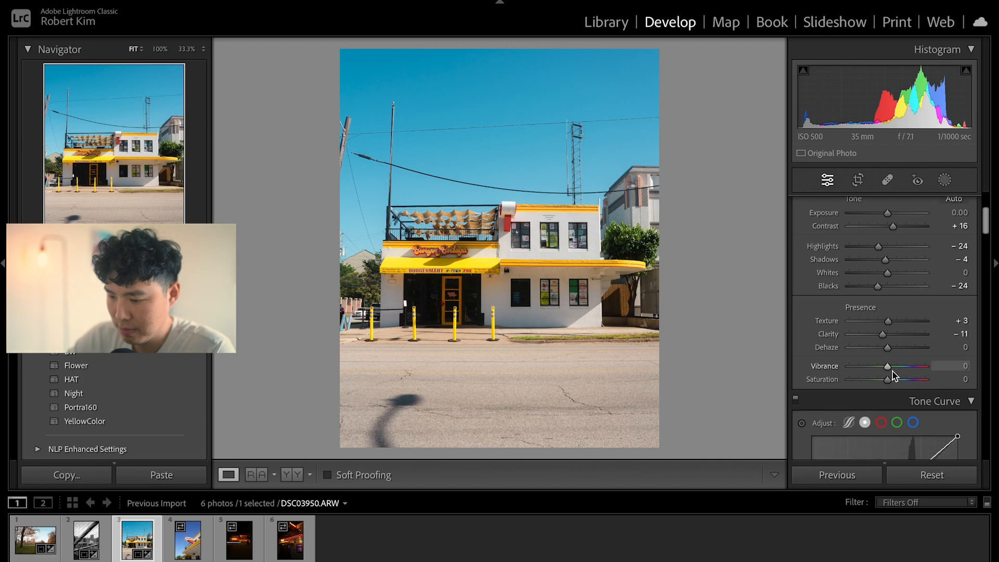
pyautogui.moveTo(889, 366); pyautogui.dragTo(895, 368)
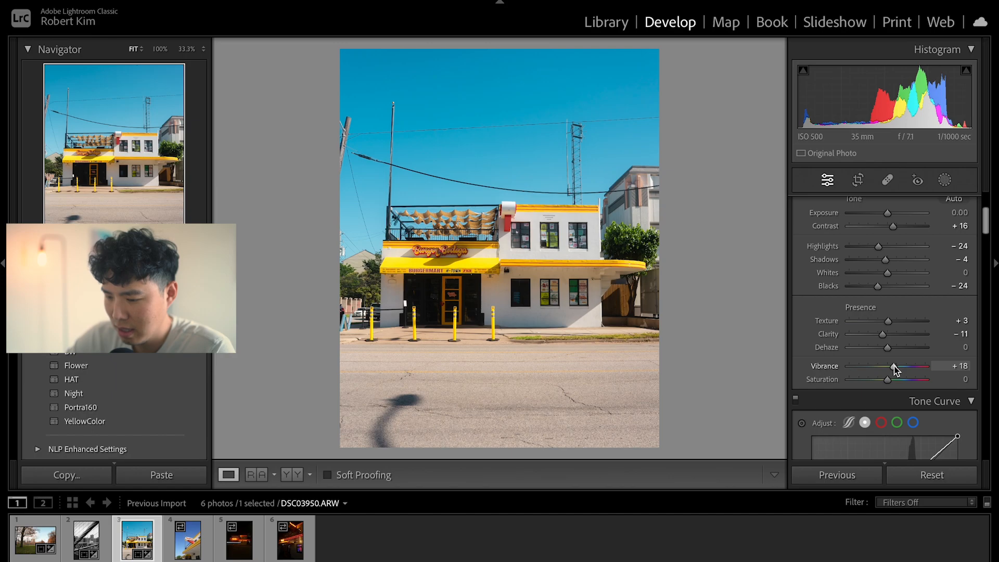
# Step: Colour grade the highlights slightly yellow and the shadows blue at hue 208, saturation 5, and compare with the unedited version
pyautogui.scroll(-5, 901, 292)
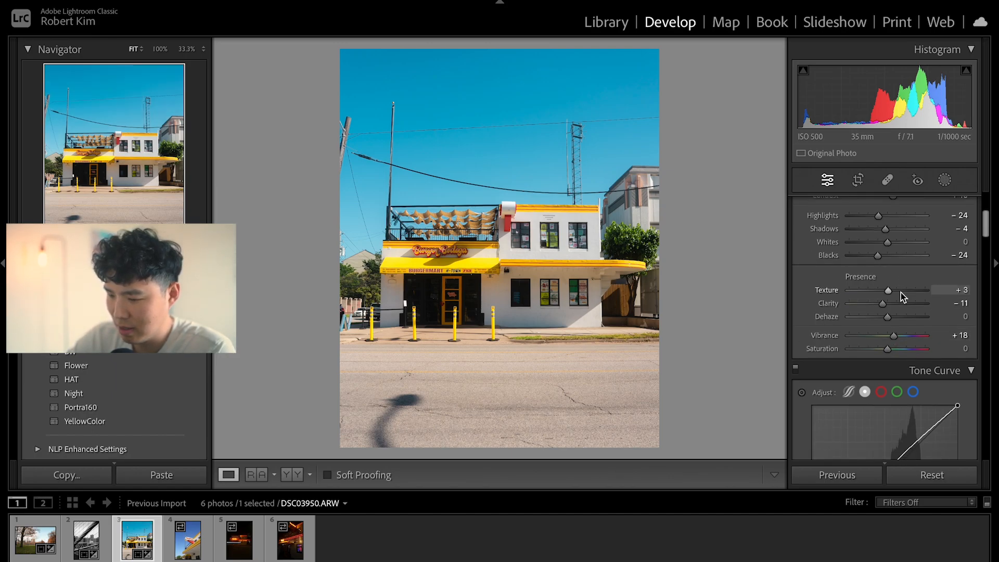
pyautogui.scroll(-10, 901, 293)
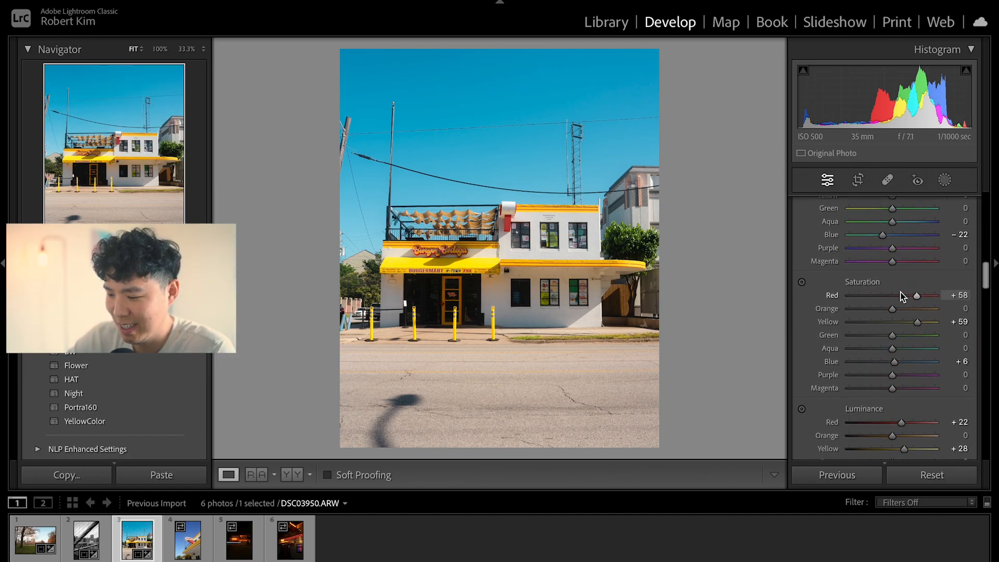
pyautogui.scroll(-1, 901, 296)
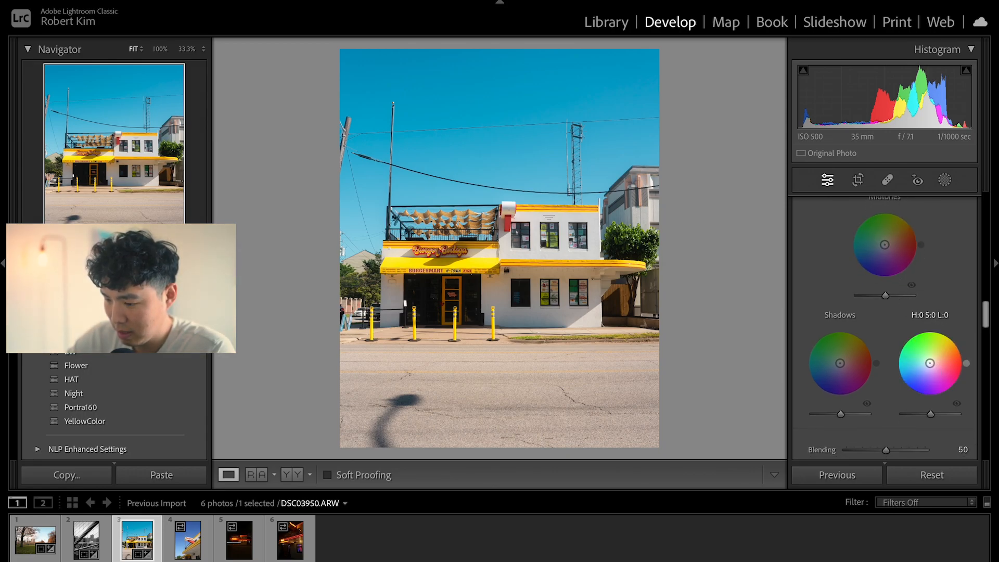
pyautogui.moveTo(929, 363); pyautogui.dragTo(932, 361)
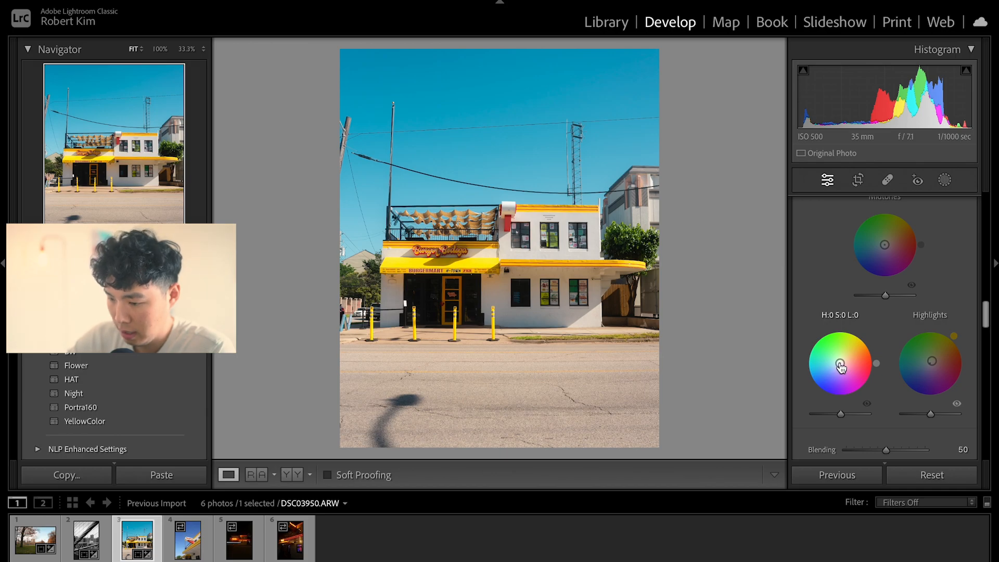
pyautogui.moveTo(841, 367); pyautogui.dragTo(838, 363)
pyautogui.moveTo(804, 369); pyautogui.dragTo(807, 382)
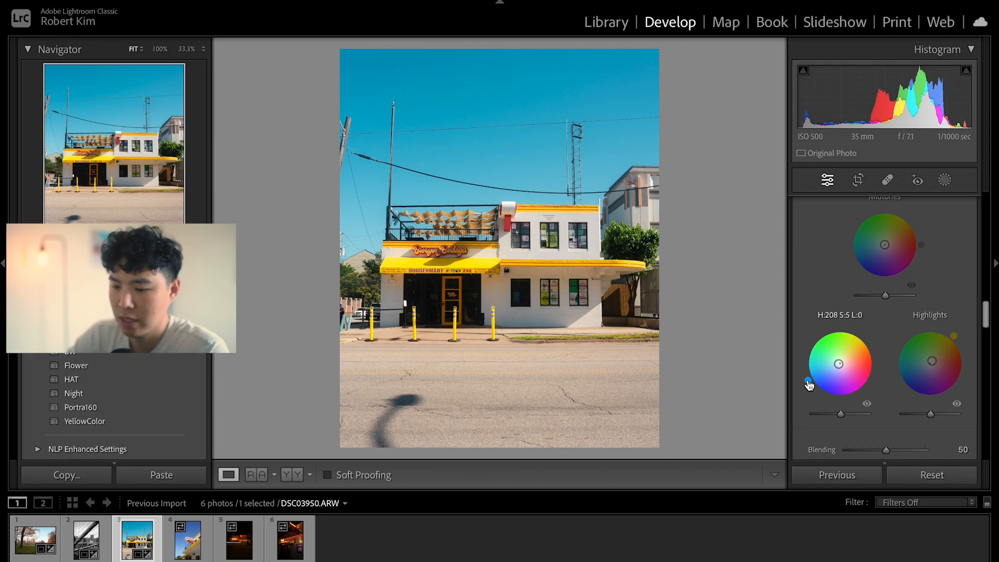
pyautogui.press('\\')
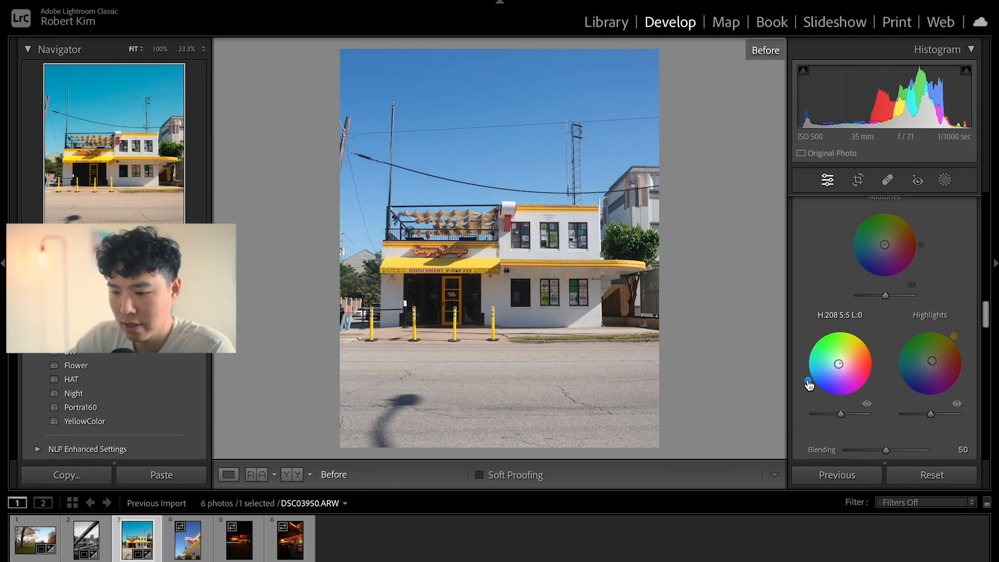
pyautogui.press('\\')
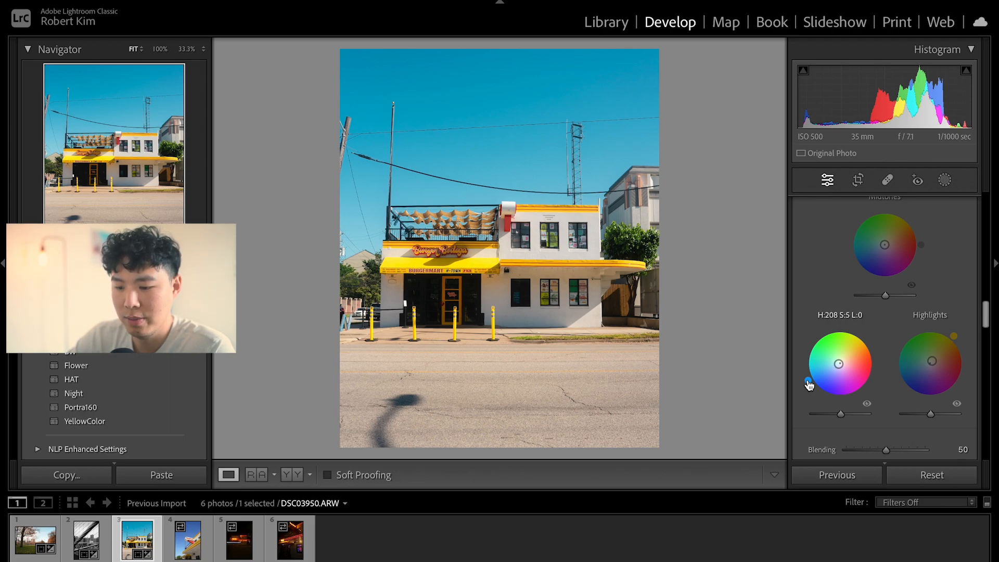
# Step: Remove chromatic aberration from the restaurant photo and enable the lens profile corrections
pyautogui.scroll(-5, 896, 298)
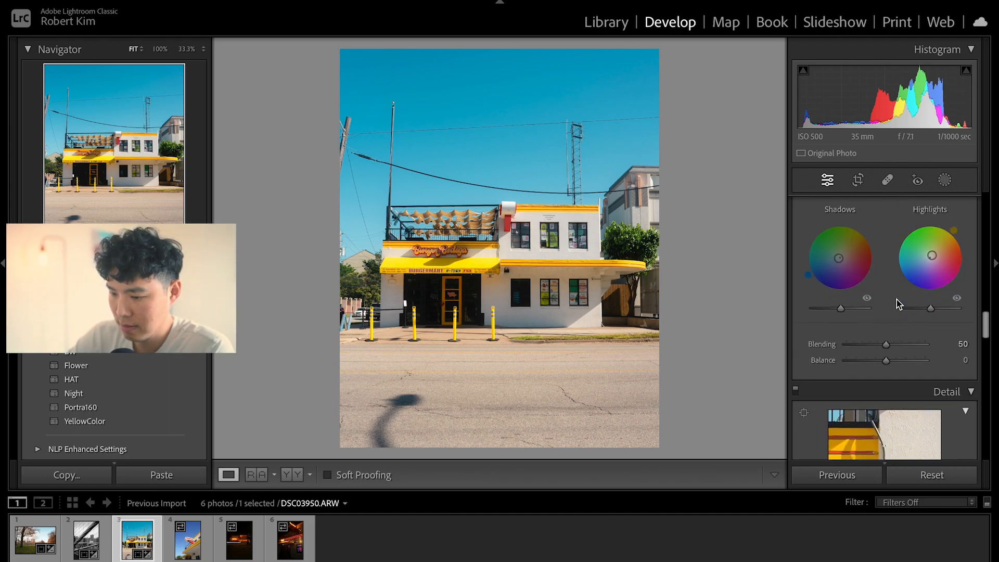
pyautogui.scroll(-3, 897, 298)
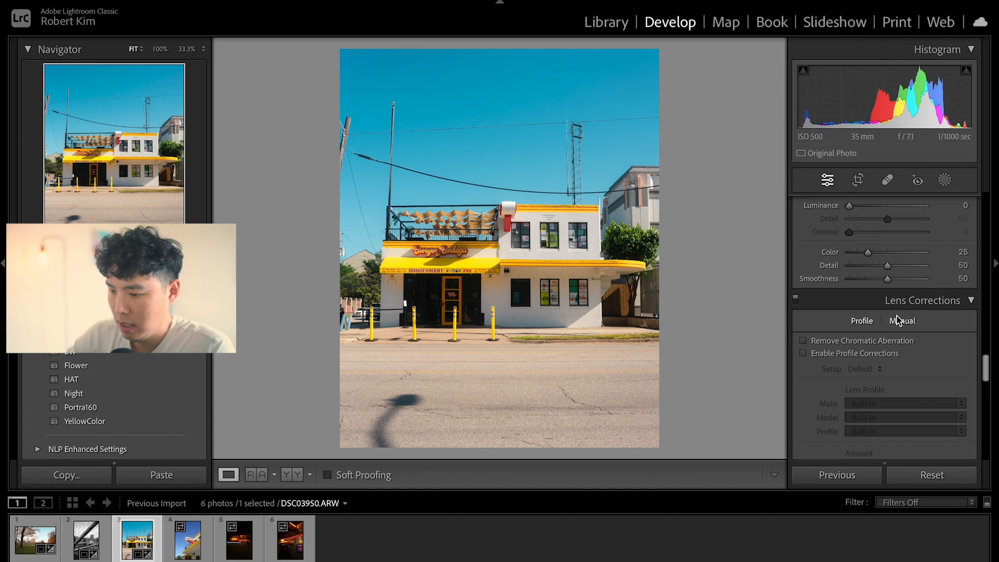
pyautogui.click(871, 341)
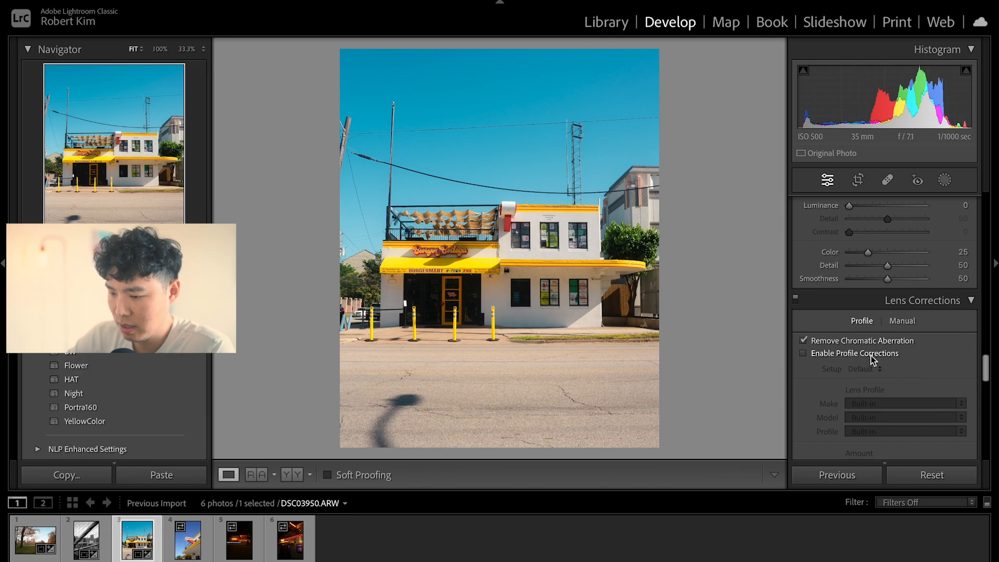
pyautogui.click(856, 353)
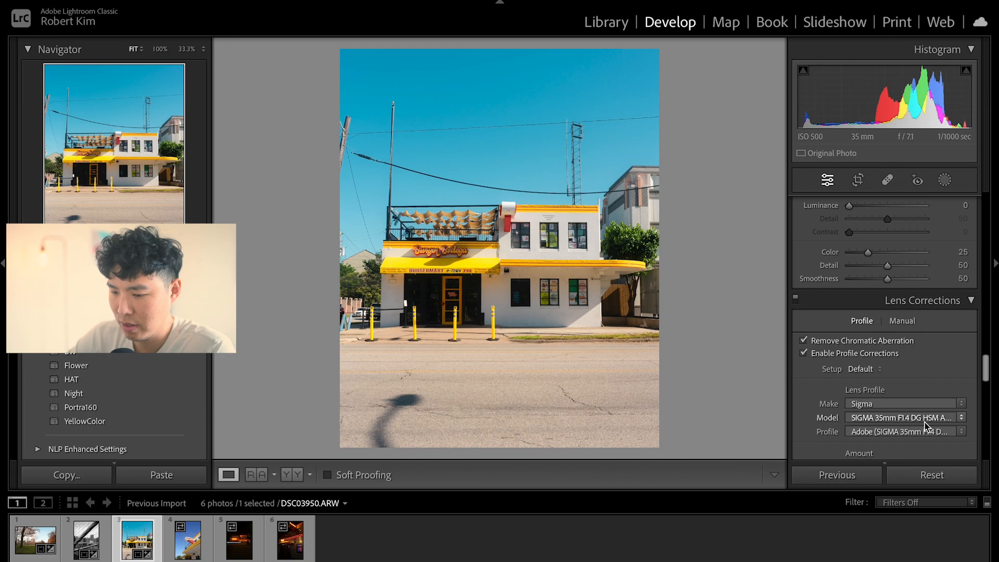
pyautogui.scroll(-8, 923, 315)
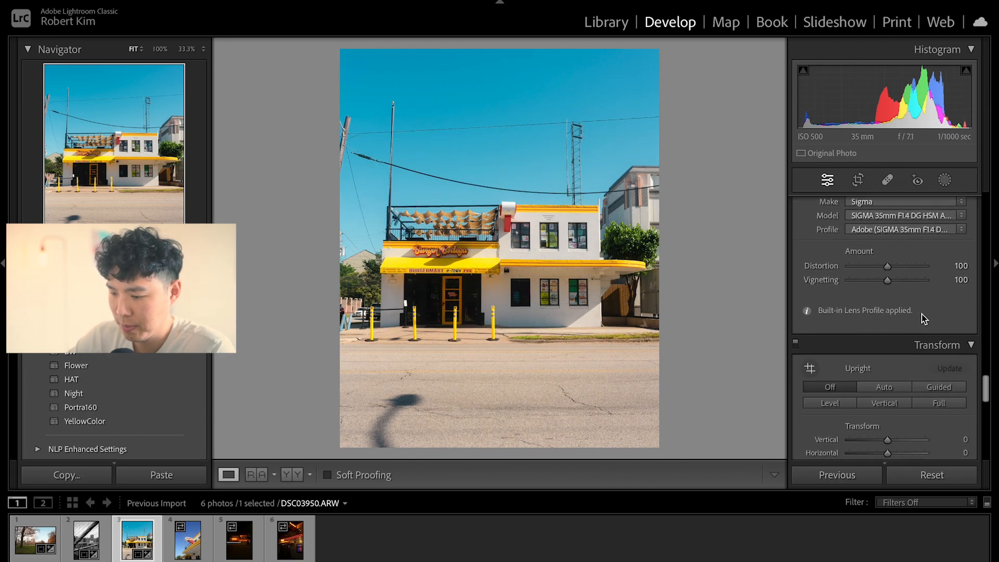
pyautogui.scroll(-7, 921, 313)
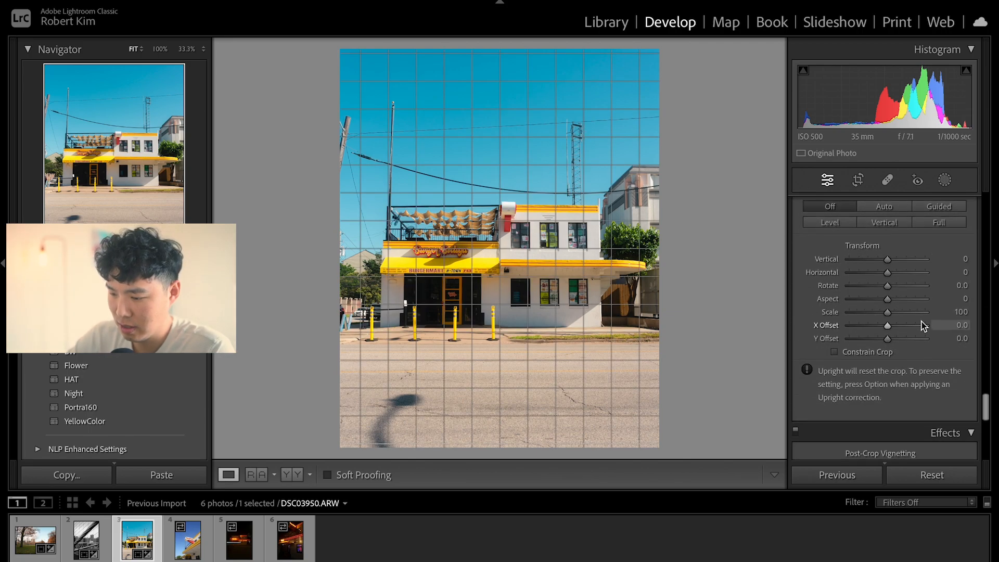
# Step: Add film grain to the restaurant photo with an amount of 40
pyautogui.scroll(-8, 913, 314)
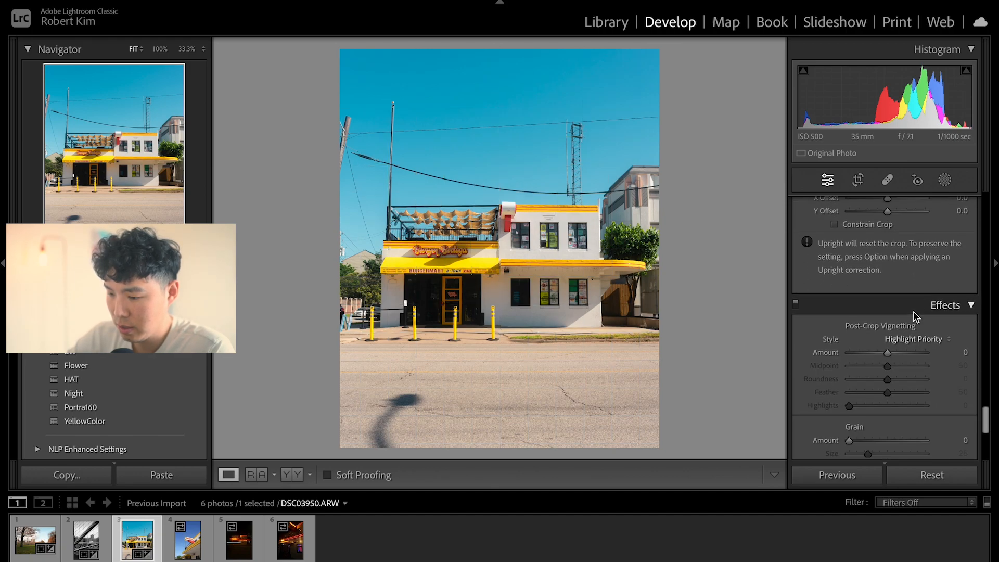
pyautogui.scroll(-2, 877, 301)
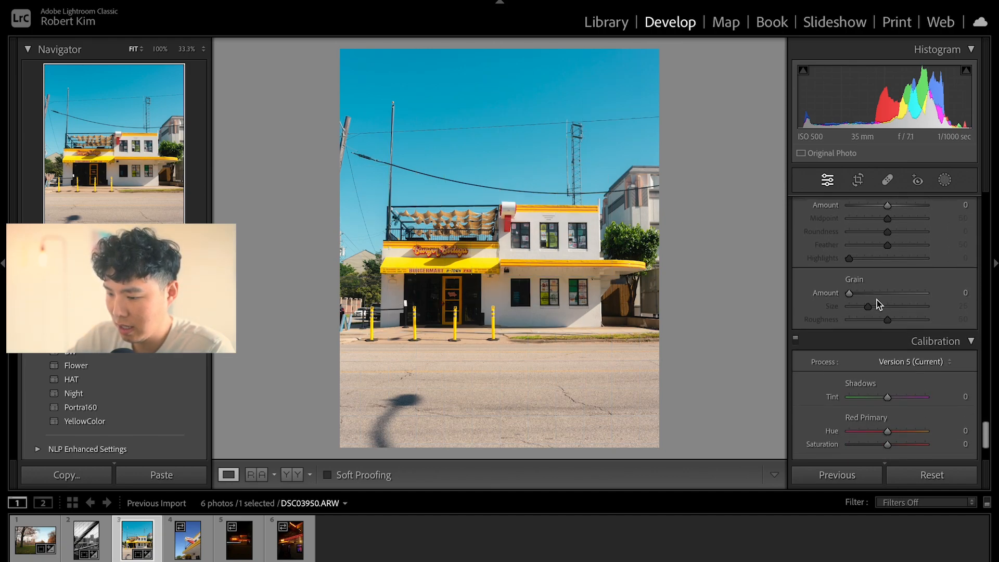
pyautogui.moveTo(884, 291); pyautogui.dragTo(881, 293)
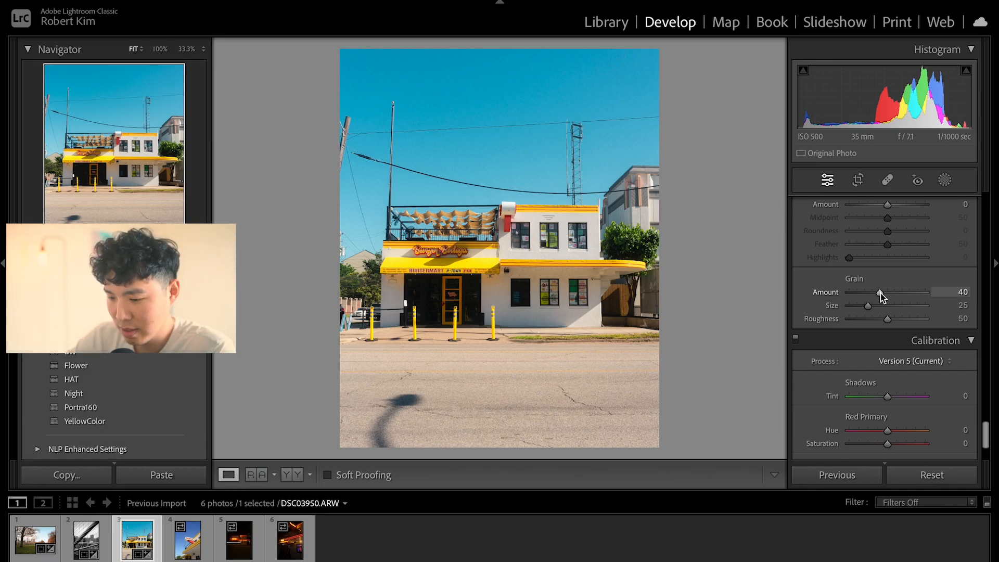
# Step: Raise the restaurant photo's exposure to +0.25 and compare it with the unedited version
pyautogui.scroll(15, 872, 367)
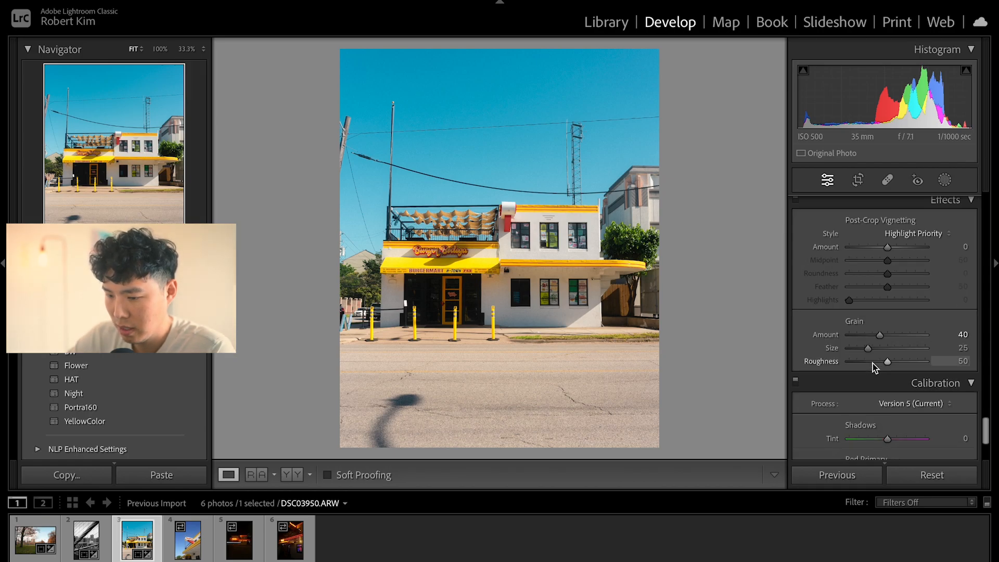
pyautogui.scroll(10, 874, 364)
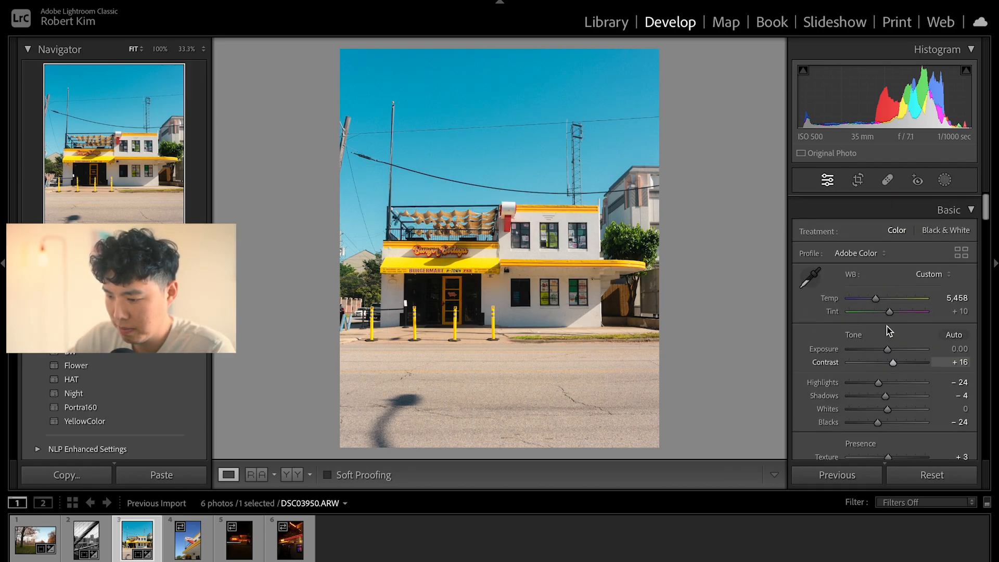
pyautogui.moveTo(887, 344); pyautogui.dragTo(889, 346)
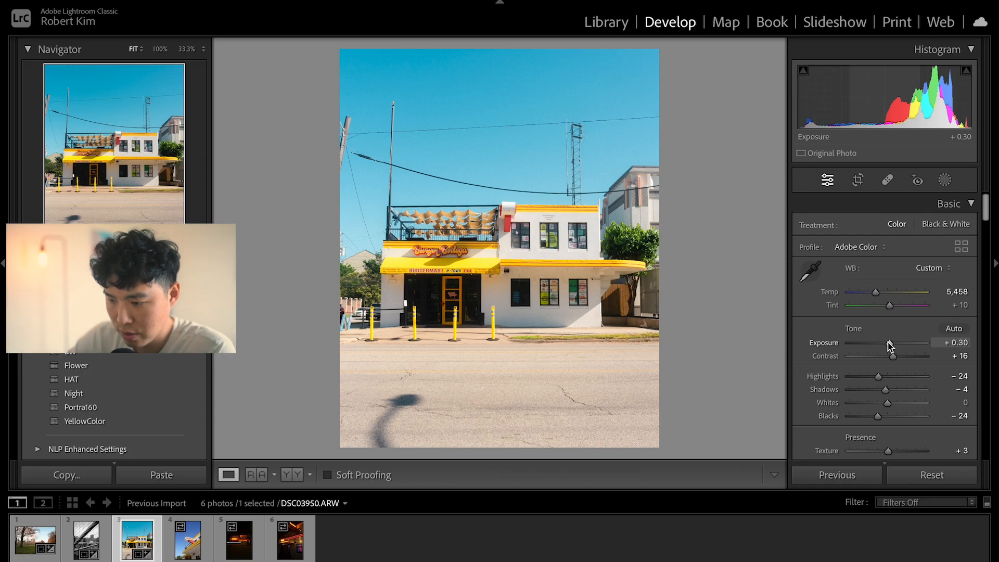
pyautogui.moveTo(889, 346); pyautogui.dragTo(890, 346)
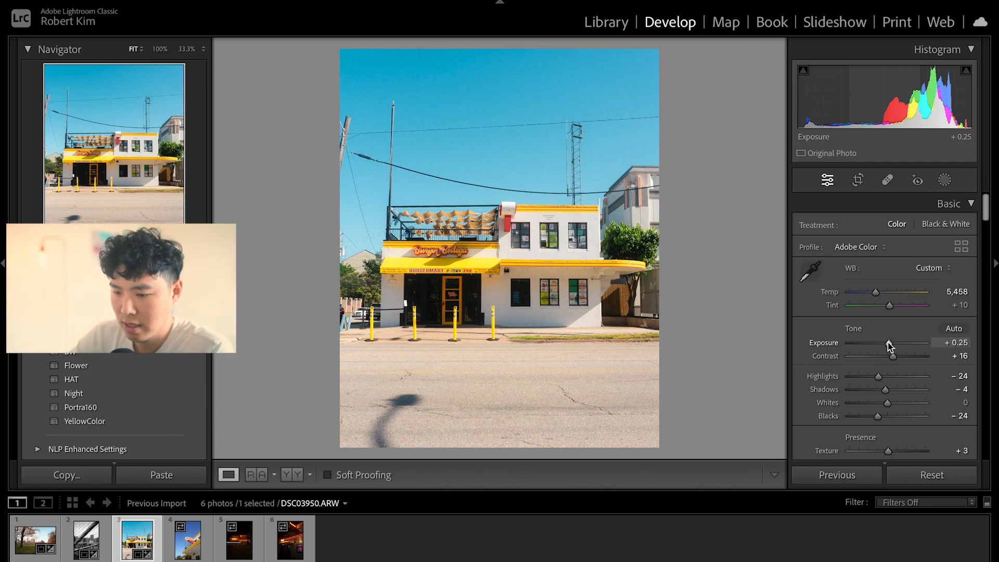
pyautogui.press('\\')
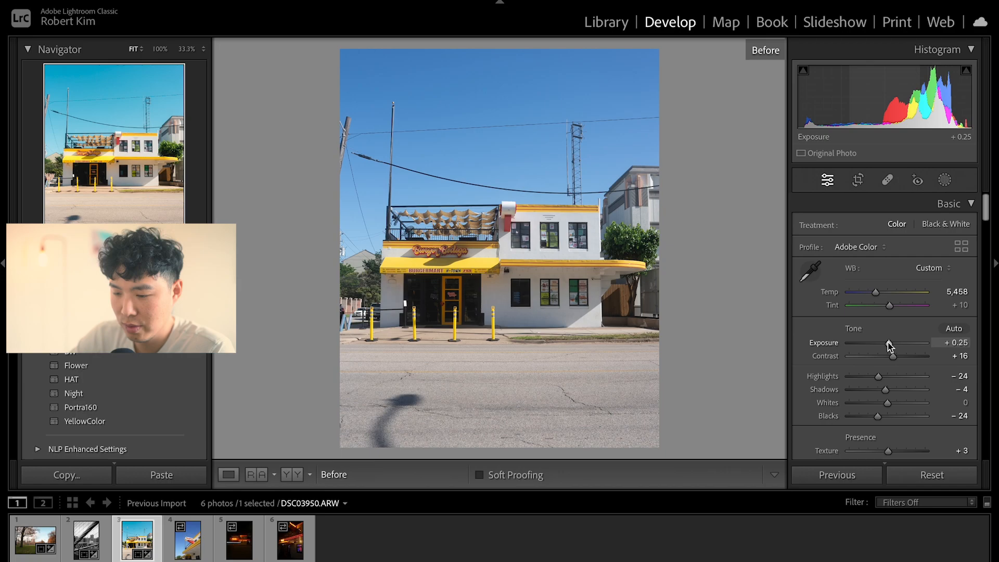
pyautogui.press('\\')
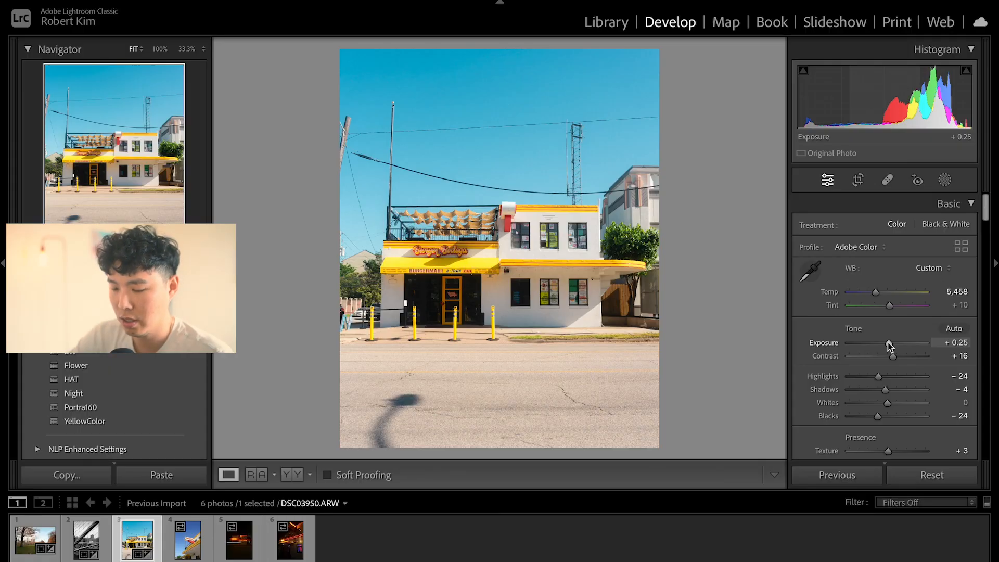
# Step: Copy the restaurant photo's develop settings without white balance, transform, crop or masking, and open the Burger Bodega sign photo DSC03952.ARW
pyautogui.press('super+shift+c')
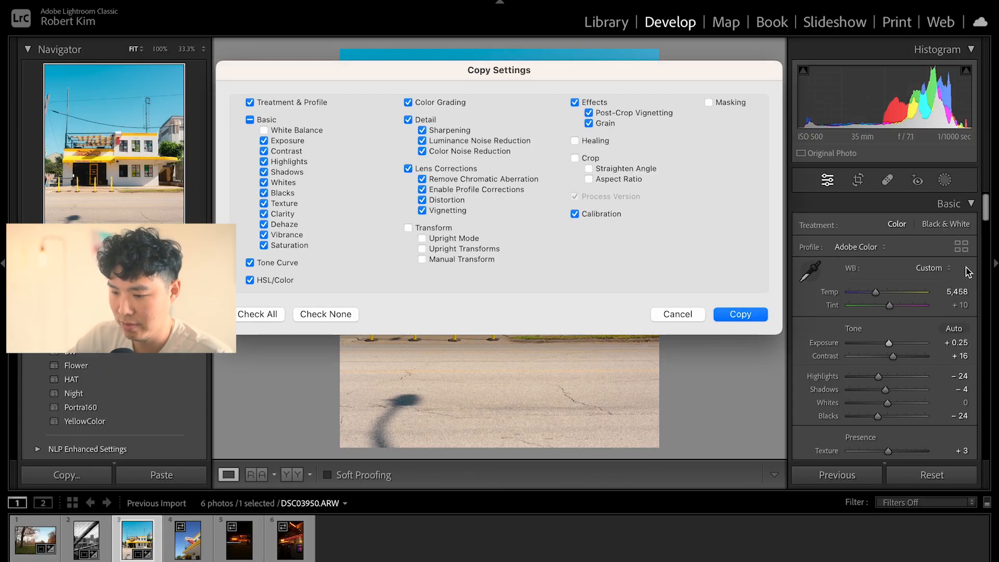
pyautogui.click(741, 314)
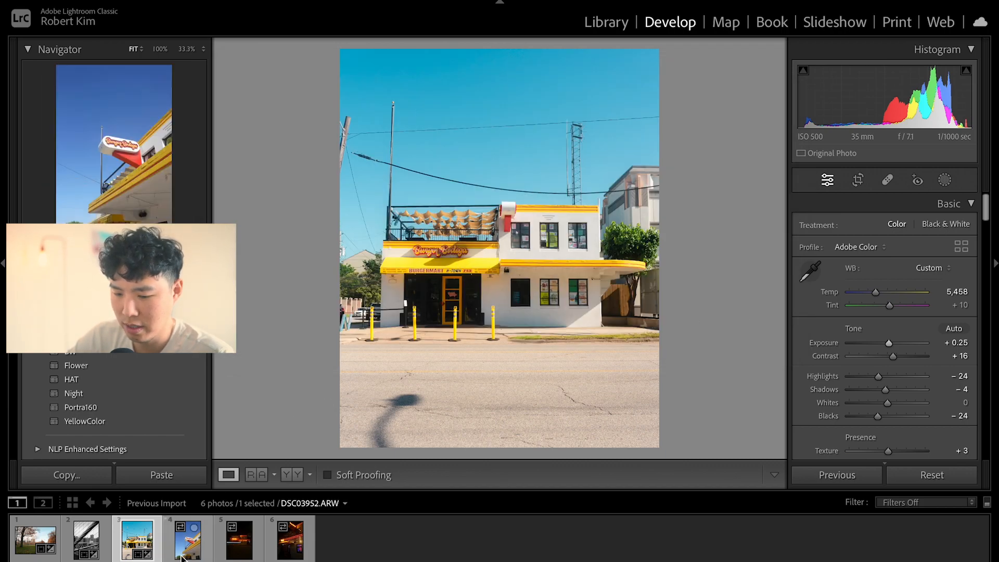
pyautogui.click(205, 543)
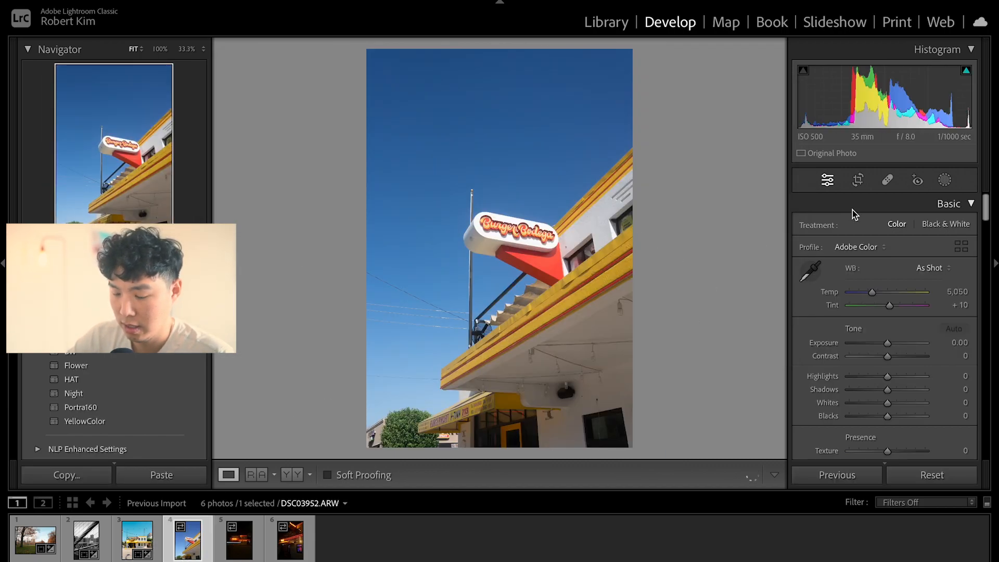
# Step: Crop the sign photo to 4 x 5, shifting the frame up to leave out the lower awning and tree
pyautogui.click(862, 179)
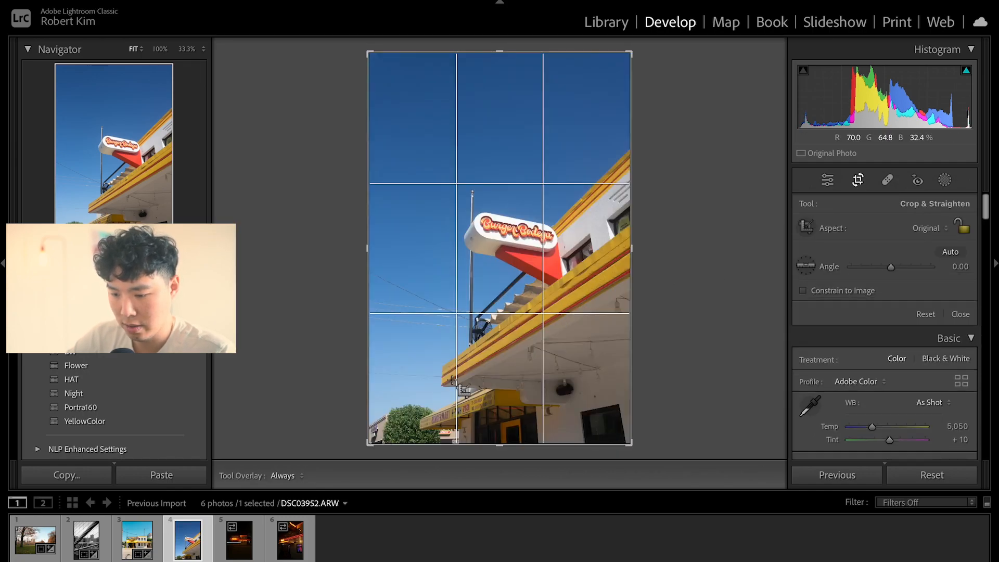
pyautogui.click(927, 230)
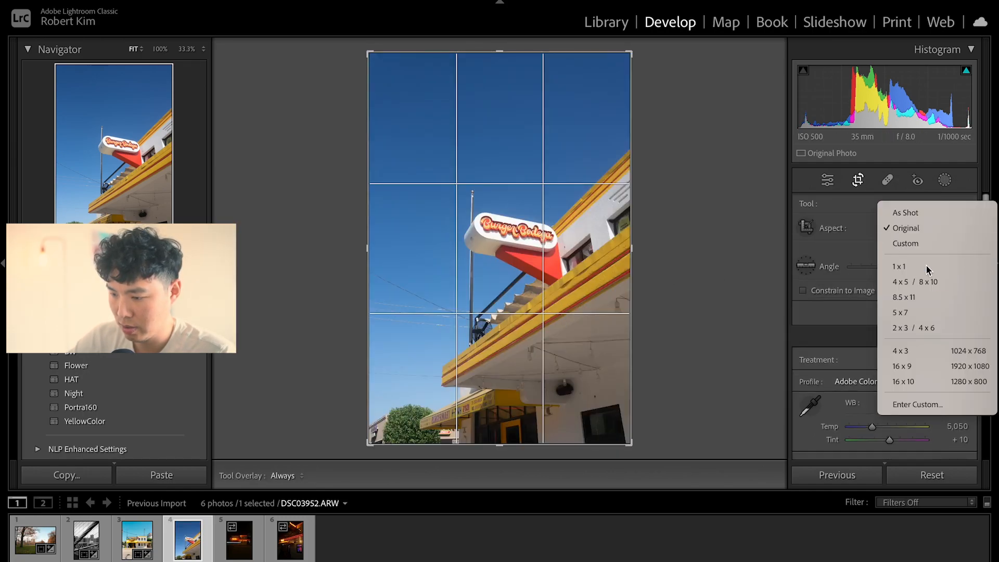
pyautogui.click(927, 281)
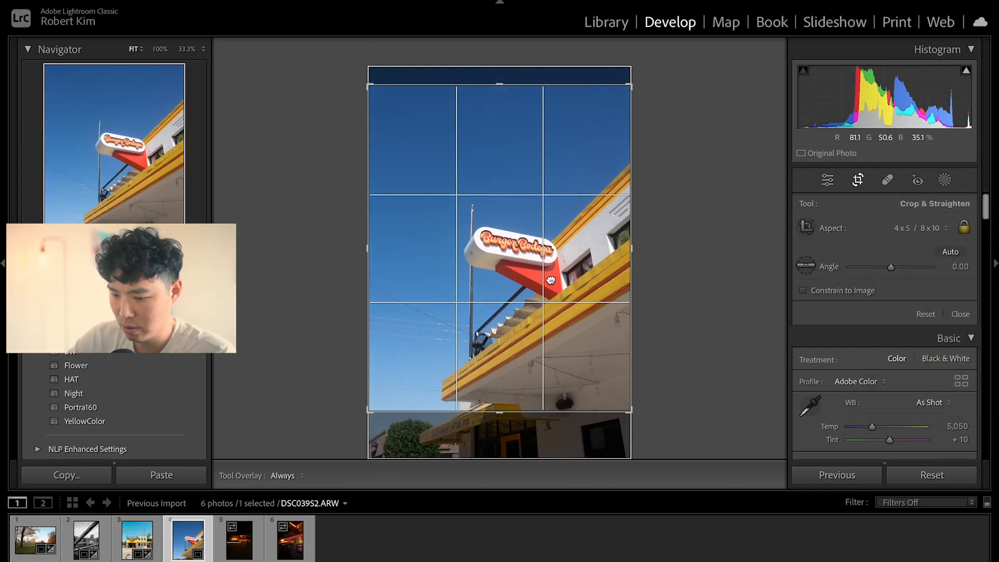
pyautogui.moveTo(550, 281); pyautogui.dragTo(548, 318)
pyautogui.press('Return')
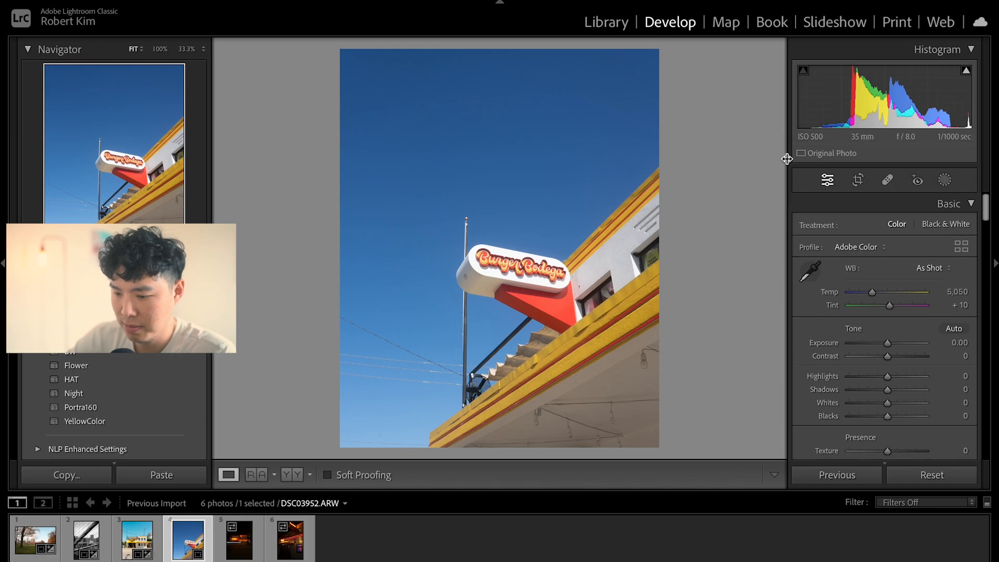
# Step: Straighten the cropped sign photo automatically
pyautogui.click(859, 180)
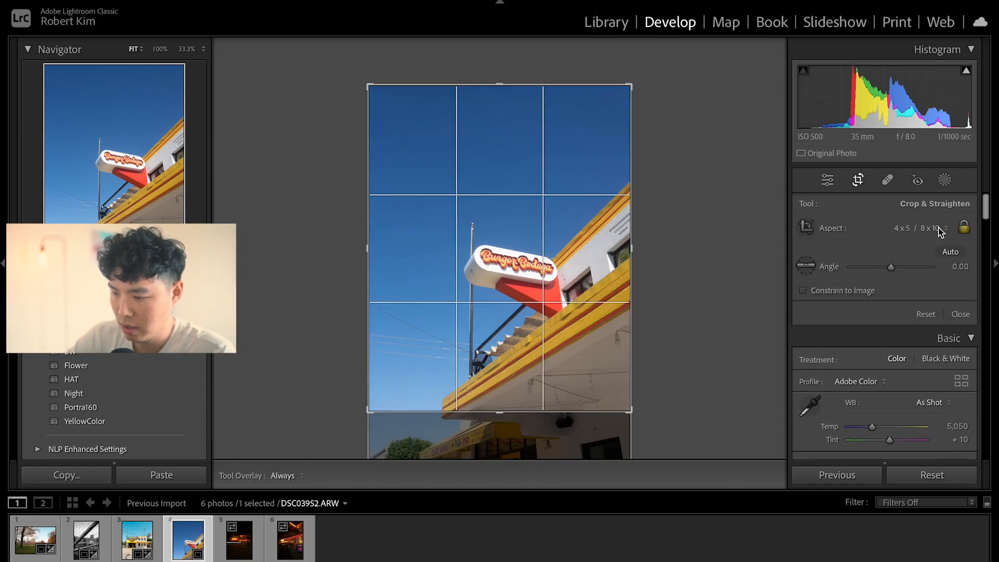
pyautogui.click(949, 252)
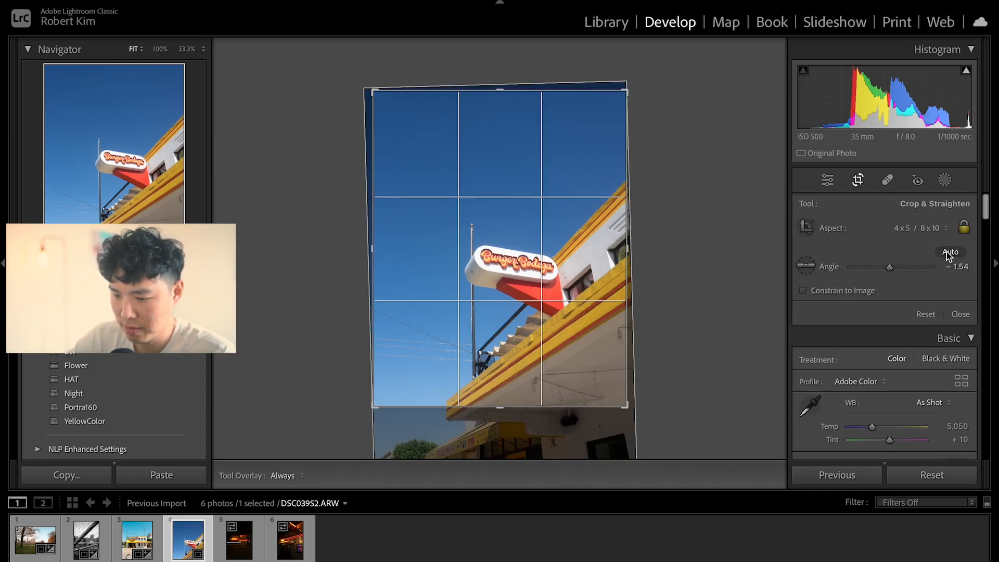
pyautogui.press('Return')
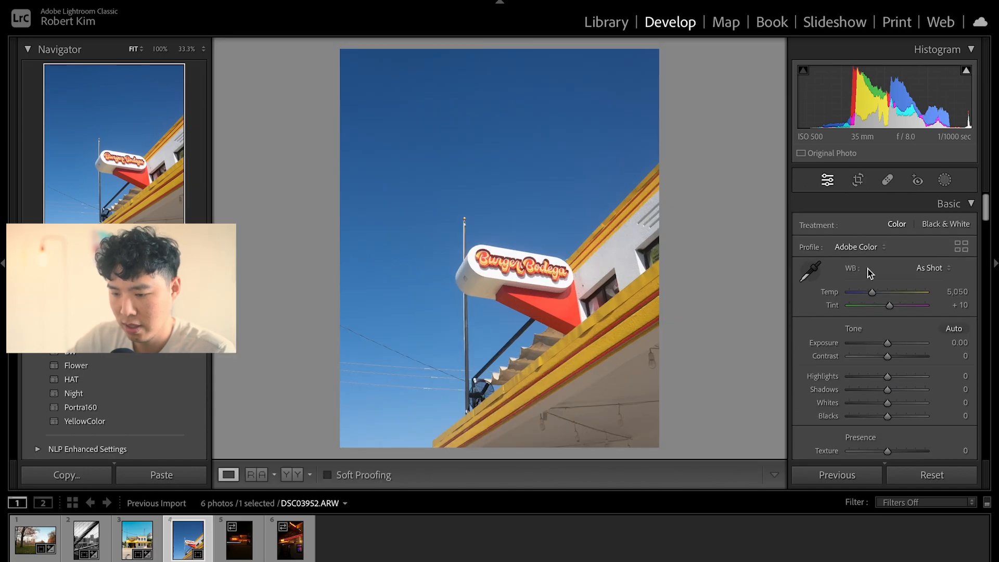
# Step: Paste the copied develop settings onto the sign photo and set its exposure to +0.20 and shadows to -23
pyautogui.hotkey('ctrl', 'shift', 'v')
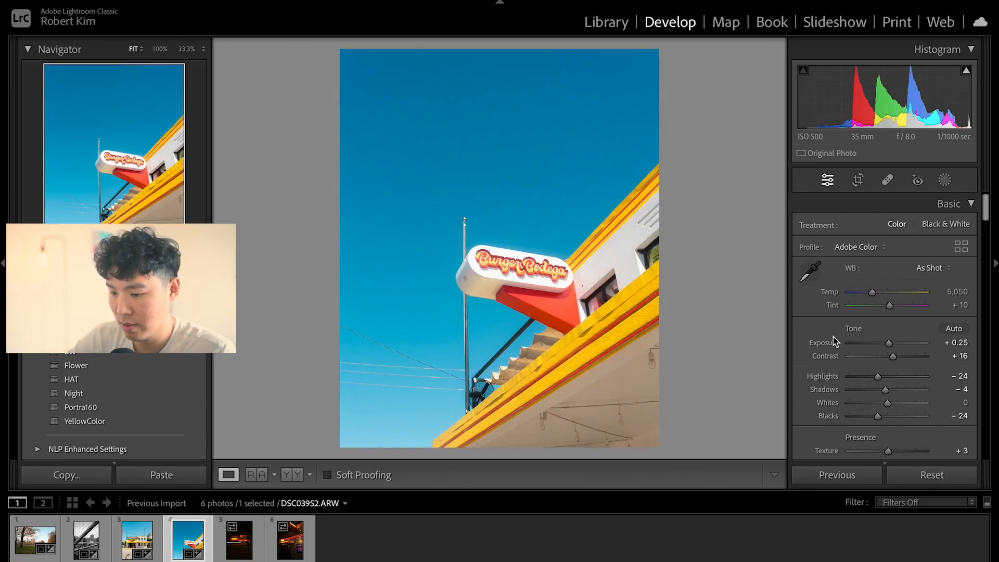
pyautogui.moveTo(888, 343); pyautogui.dragTo(889, 346)
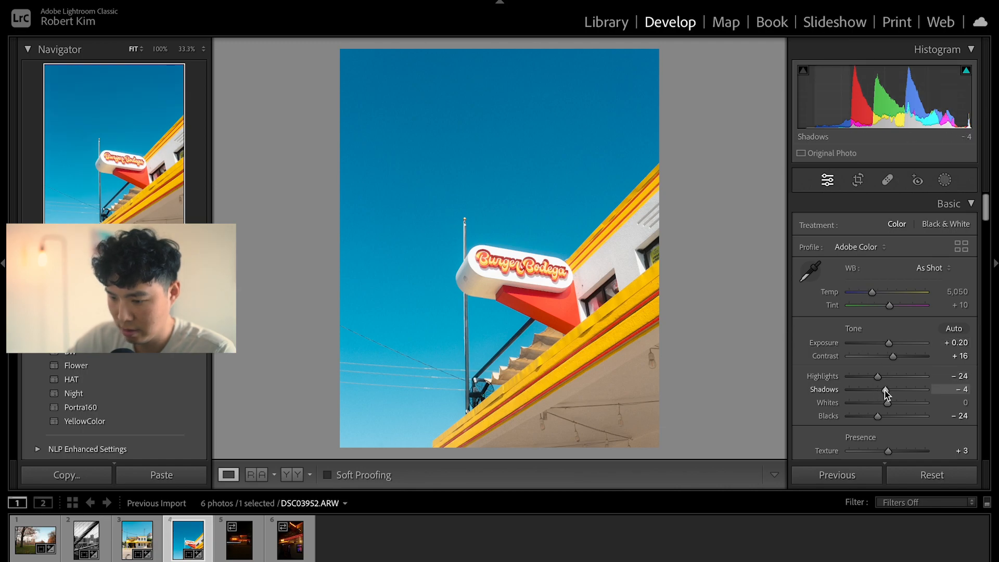
pyautogui.moveTo(884, 390); pyautogui.dragTo(877, 392)
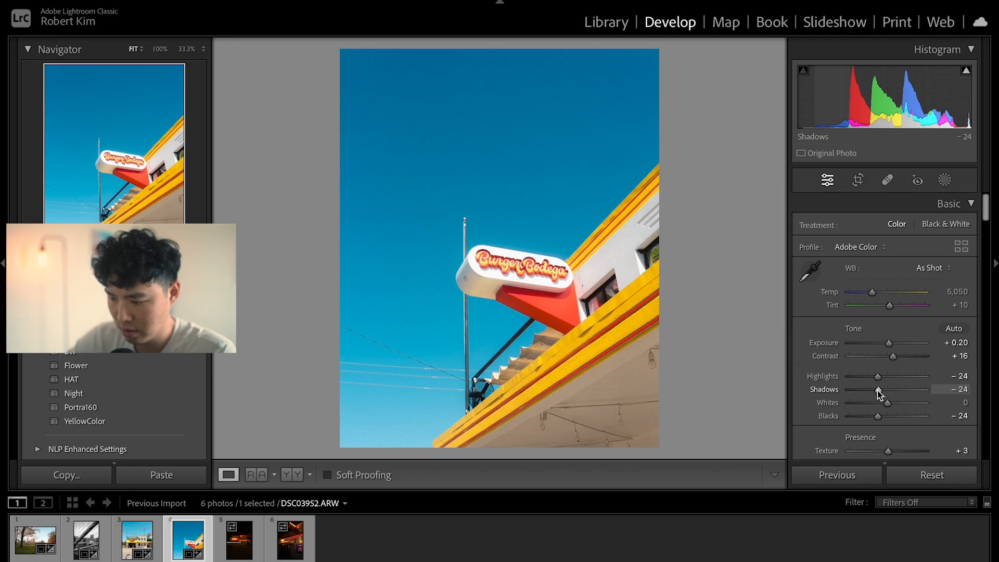
# Step: Fine-tune the sign photo's straightening angle slightly clockwise and compare the result with the unedited version
pyautogui.click(859, 180)
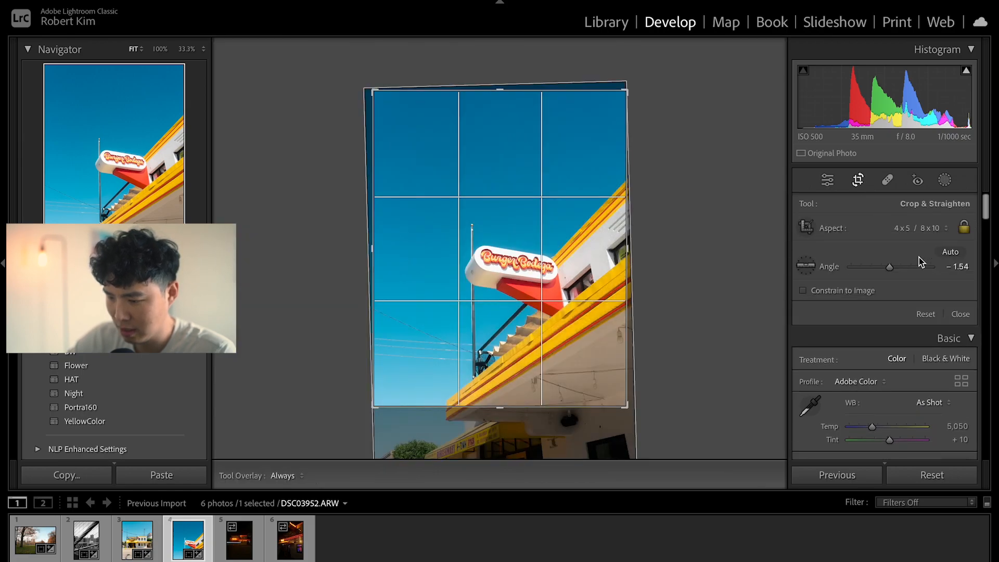
pyautogui.moveTo(889, 266); pyautogui.dragTo(890, 267)
pyautogui.press('Return')
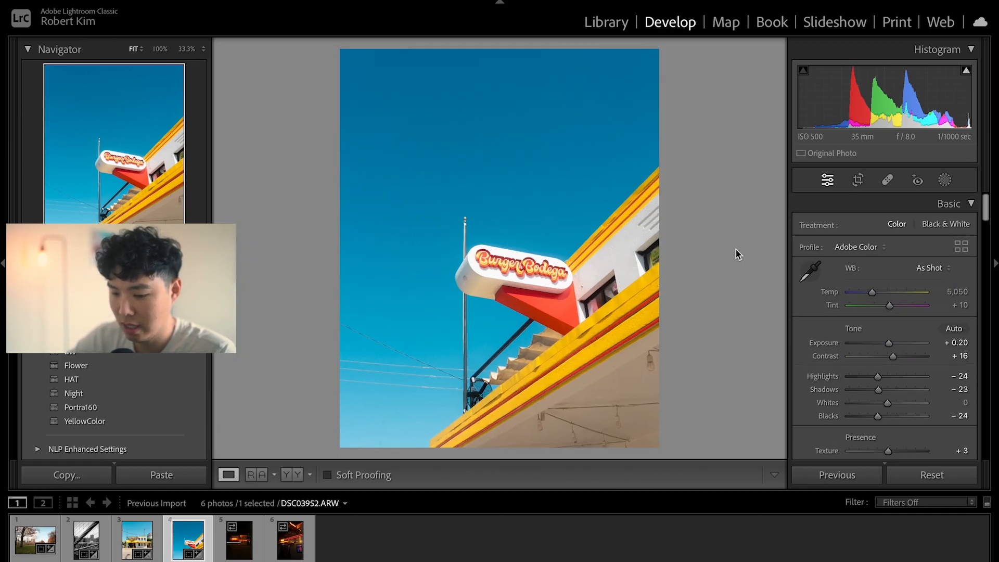
pyautogui.press('\\')
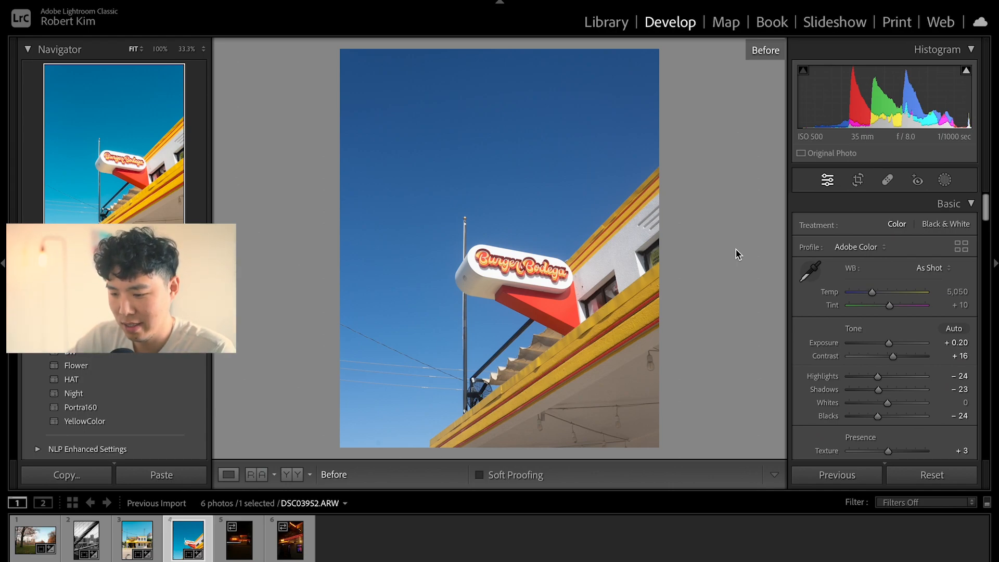
pyautogui.press('\\')
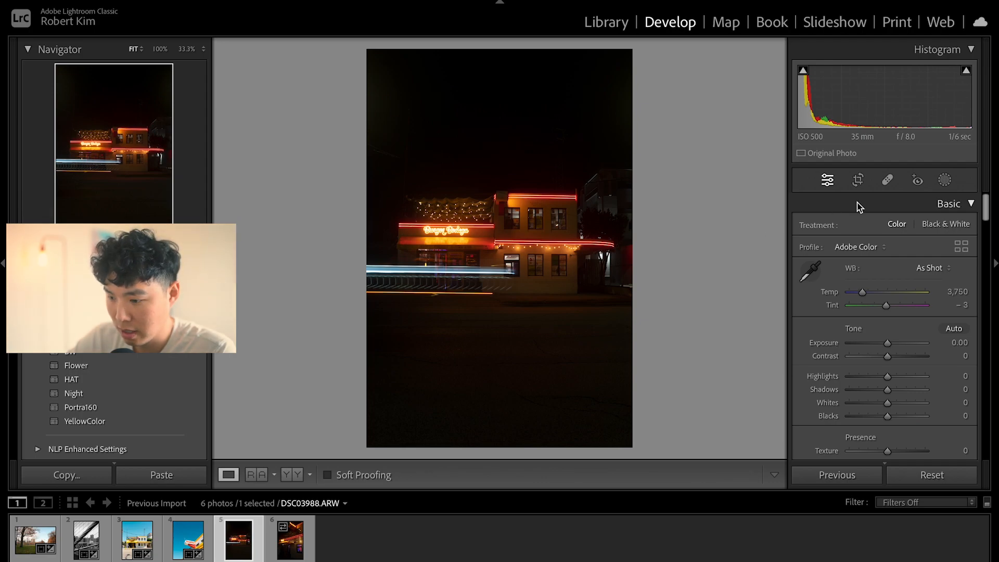
# Step: Crop the night restaurant photo DSC03988.ARW to 4 x 5 and shift the frame slightly upward over the image
pyautogui.click(858, 179)
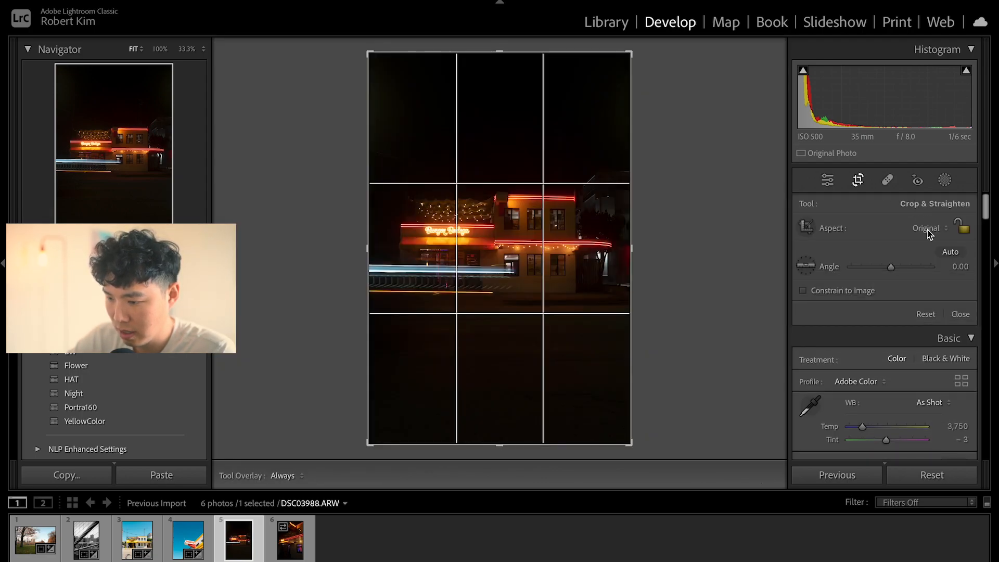
pyautogui.click(928, 228)
pyautogui.click(924, 282)
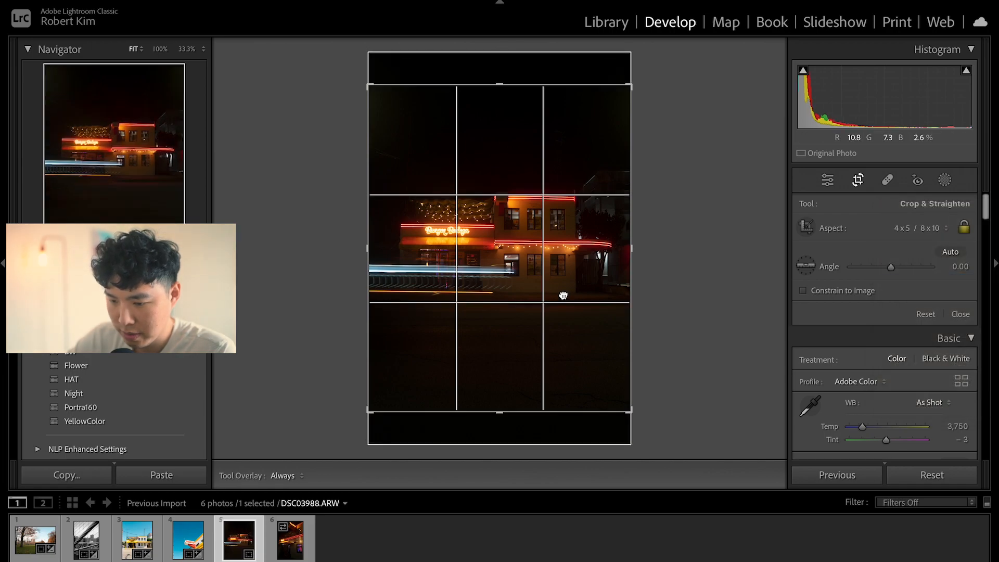
pyautogui.moveTo(562, 292); pyautogui.dragTo(565, 299)
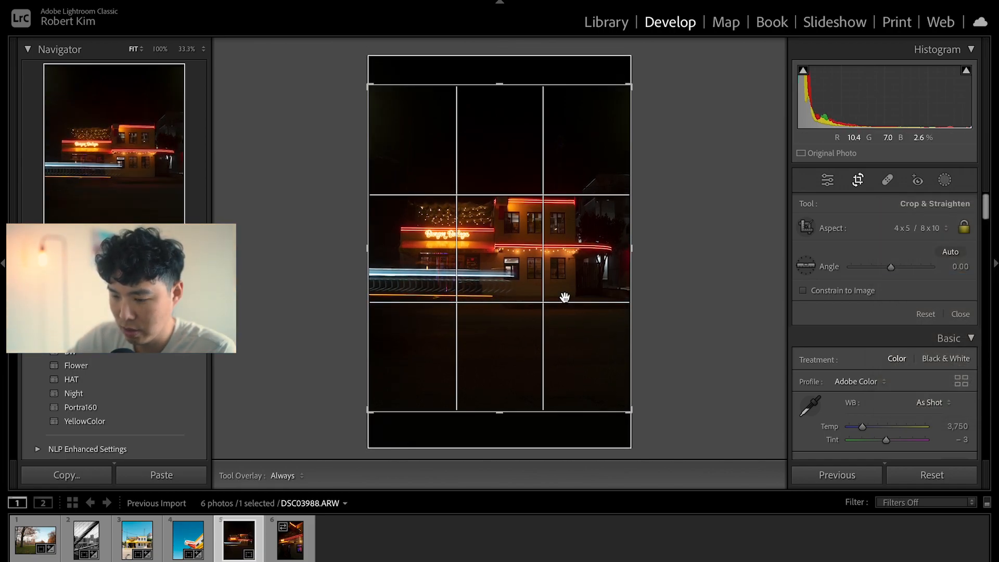
pyautogui.press('Return')
# Step: Straighten the cropped night restaurant photo automatically
pyautogui.click(858, 179)
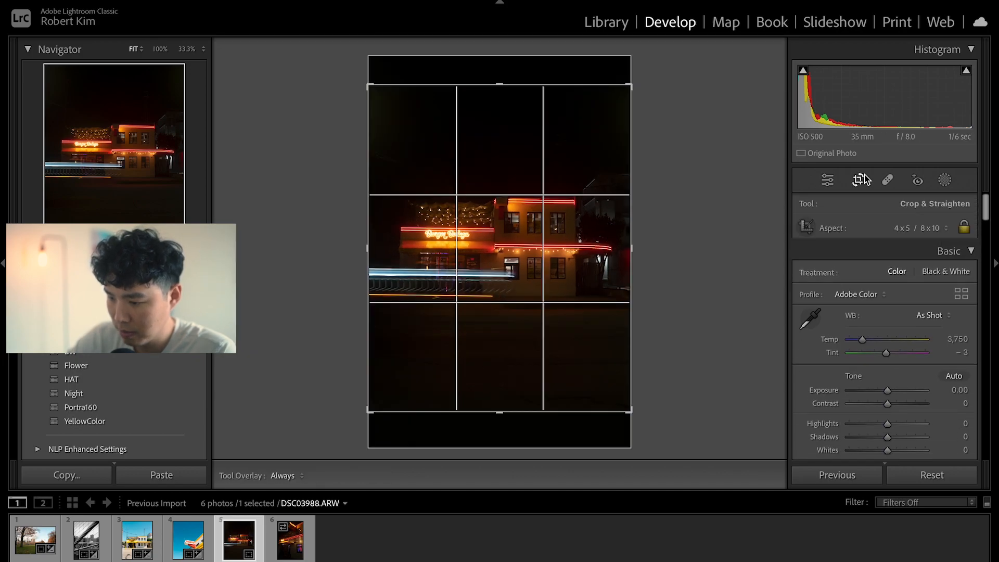
pyautogui.click(950, 253)
pyautogui.press('Return')
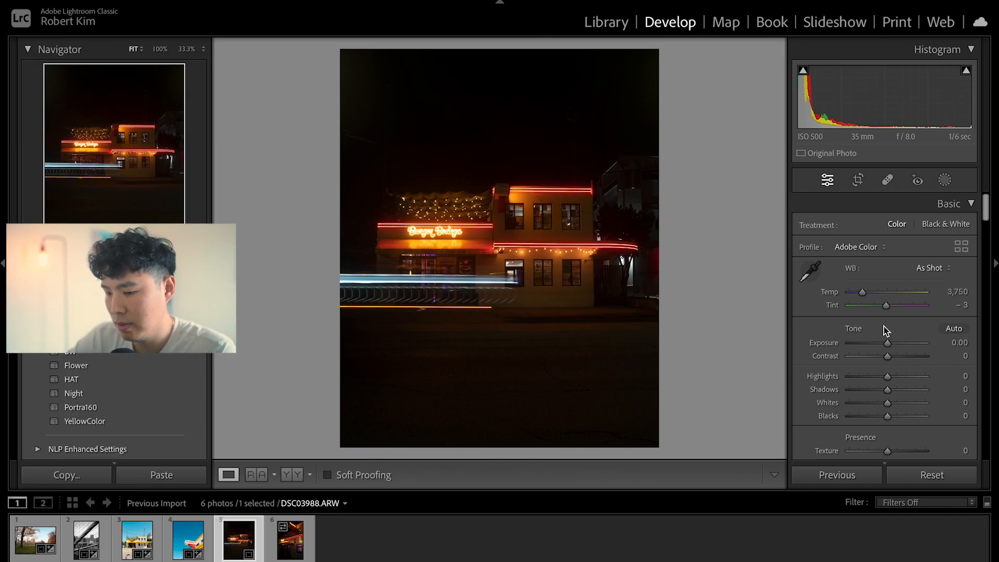
# Step: Set the night photo's exposure to +0.65, highlights +8, shadows -14, whites +7 and blacks -18
pyautogui.moveTo(887, 343); pyautogui.dragTo(893, 343)
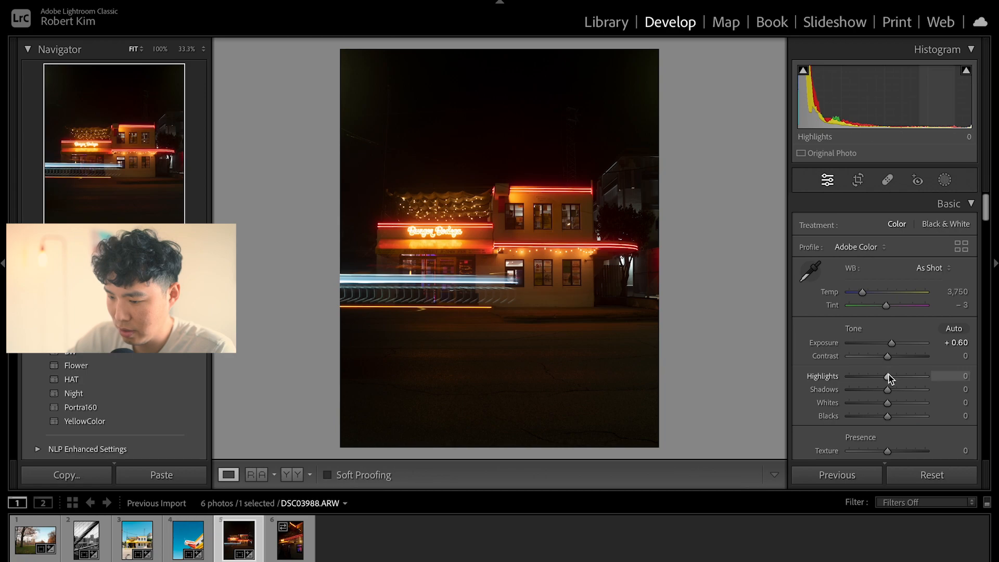
pyautogui.moveTo(888, 375)
pyautogui.mouseDown()
pyautogui.moveTo(922, 373)
pyautogui.moveTo(885, 378)
pyautogui.moveTo(892, 381)
pyautogui.mouseUp()
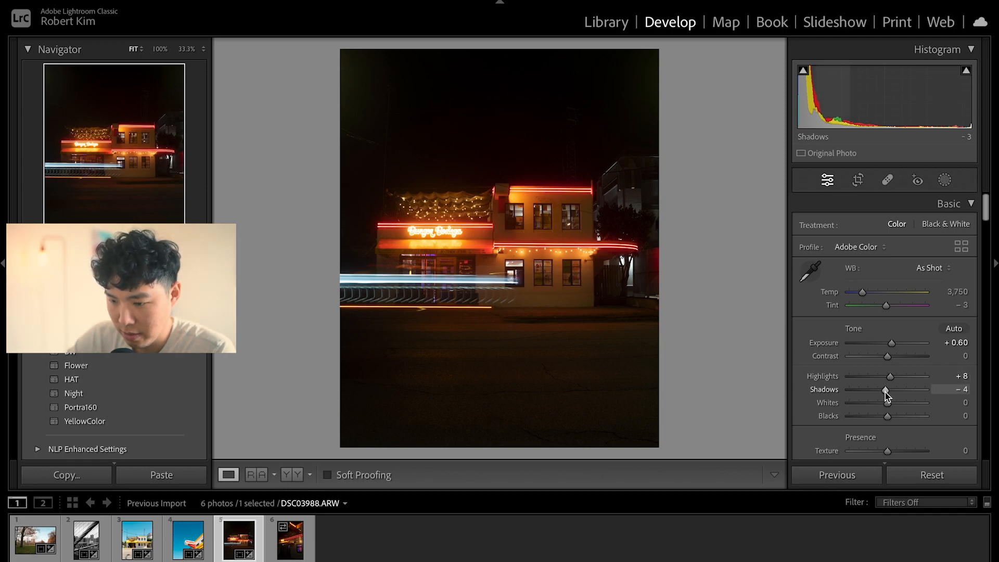
pyautogui.moveTo(887, 390); pyautogui.dragTo(881, 418)
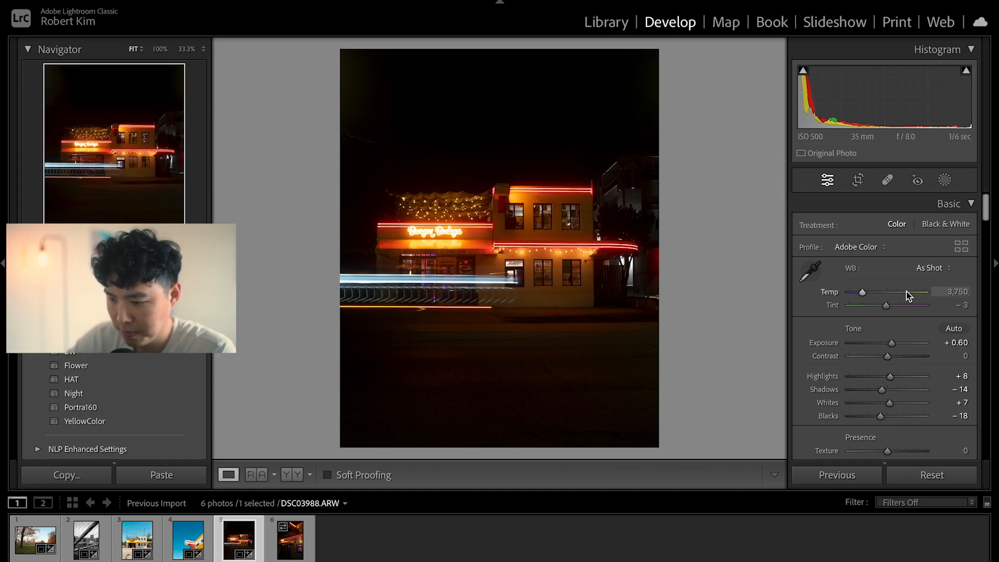
pyautogui.moveTo(891, 343); pyautogui.dragTo(891, 343)
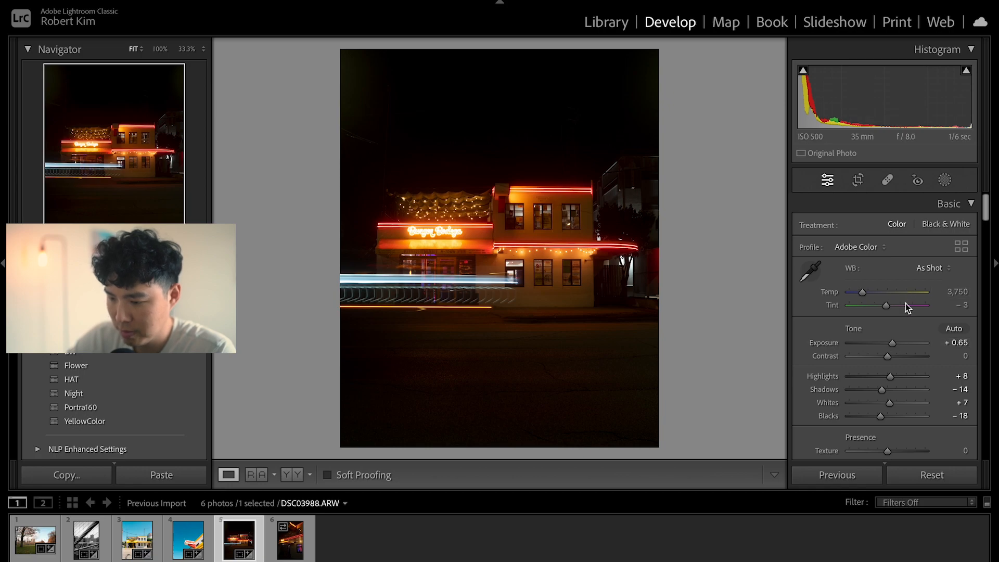
# Step: Shape the night photo's tone curve with slightly raised midtone, lower-midtone and shadow points and a raised black endpoint, and compare with the unedited version
pyautogui.scroll(-5, 905, 304)
pyautogui.scroll(-4, 903, 339)
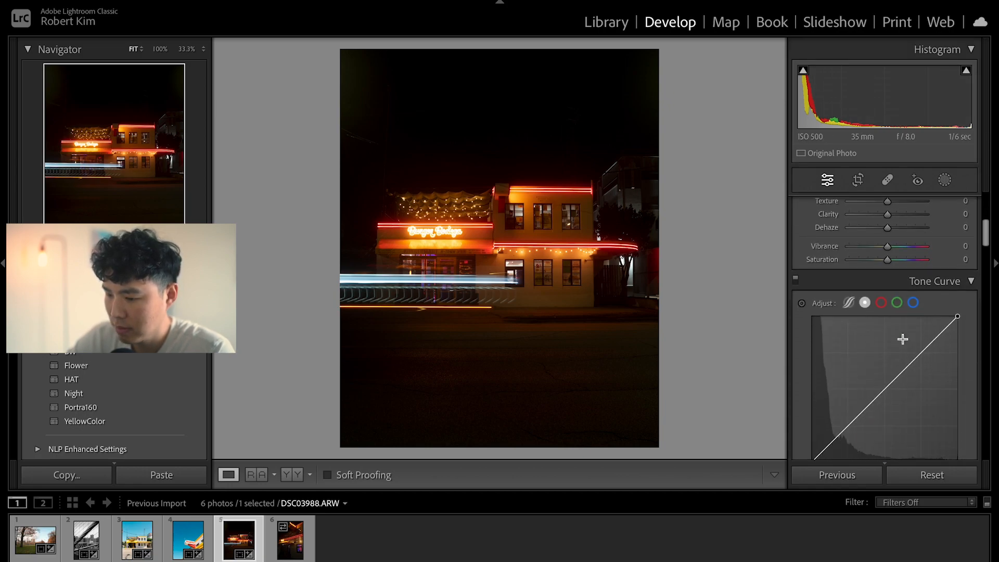
pyautogui.click(885, 336)
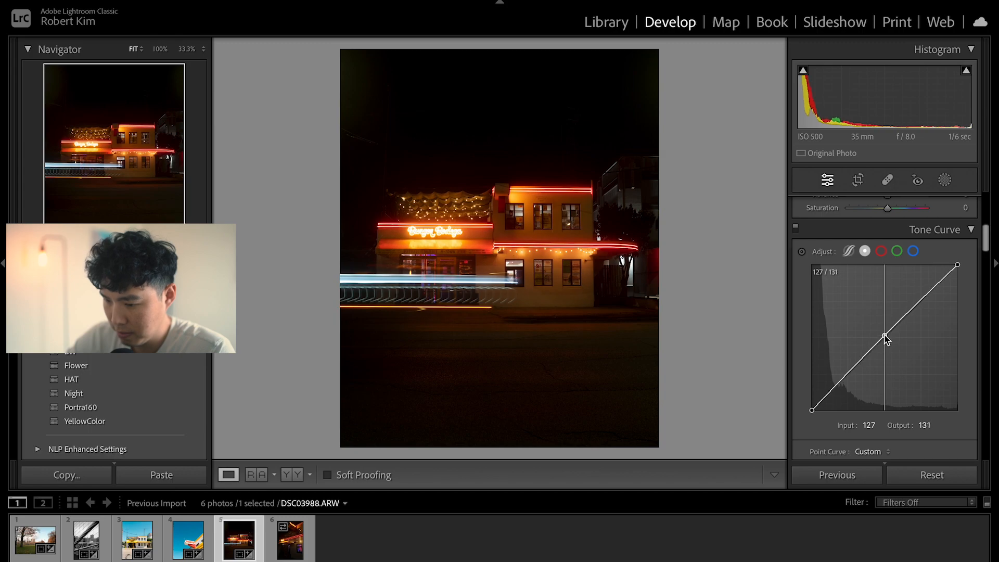
pyautogui.moveTo(884, 334); pyautogui.dragTo(884, 332)
pyautogui.click(847, 373)
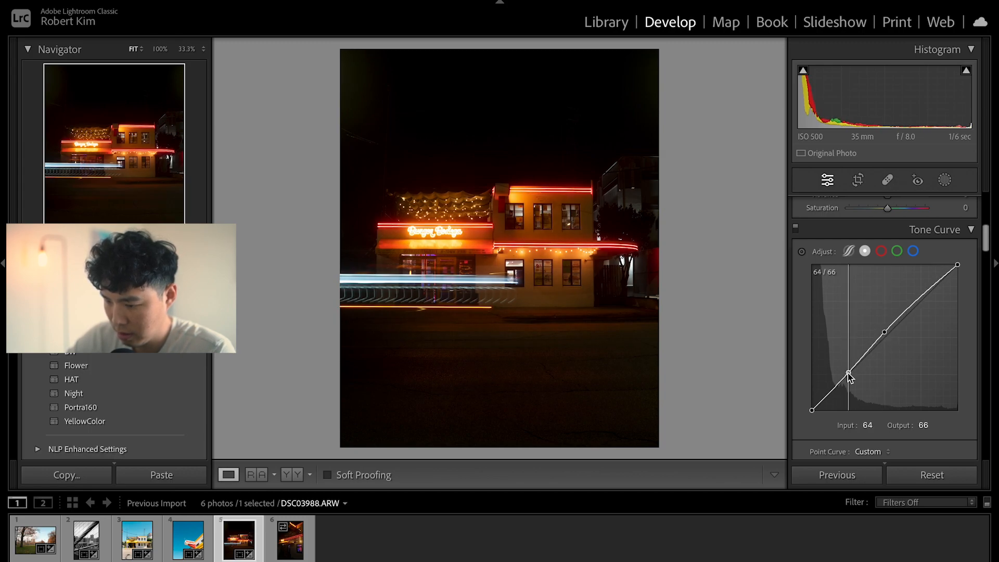
pyautogui.moveTo(812, 411); pyautogui.dragTo(822, 401)
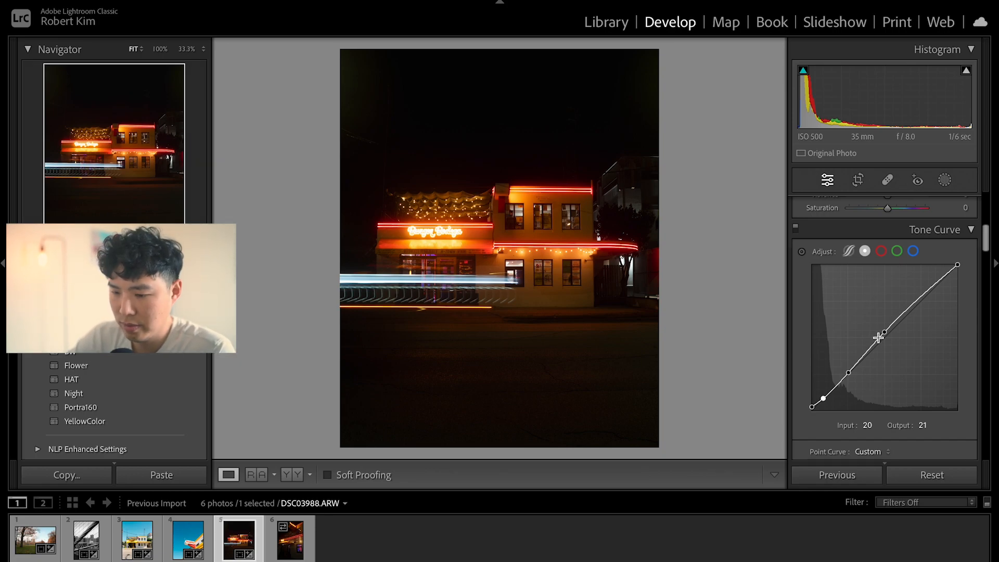
pyautogui.press('\\')
pyautogui.press('\\')
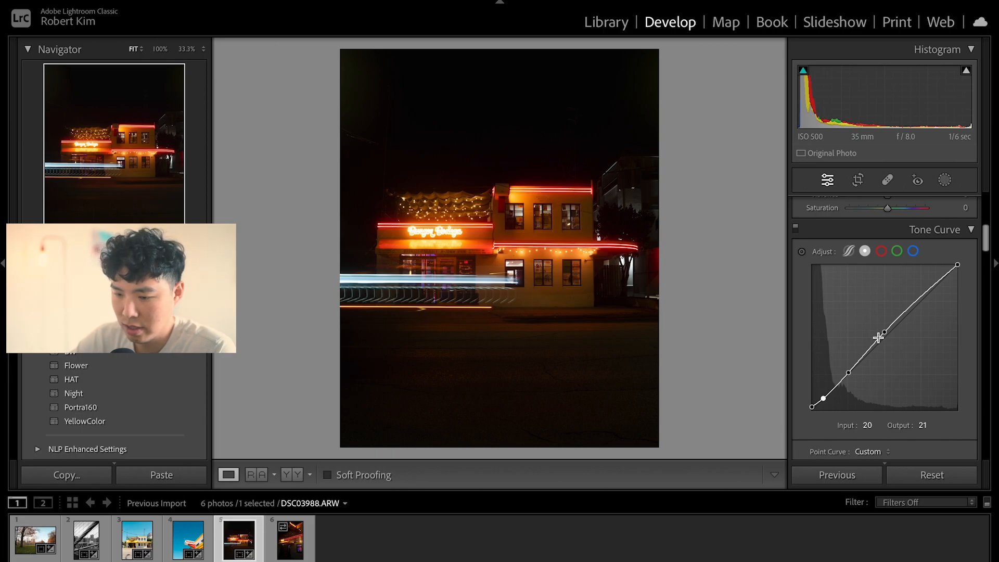
# Step: Set the HSL saturation to red +41 and yellow +39, and the luminance to red +18 and yellow -8
pyautogui.scroll(-5, 899, 316)
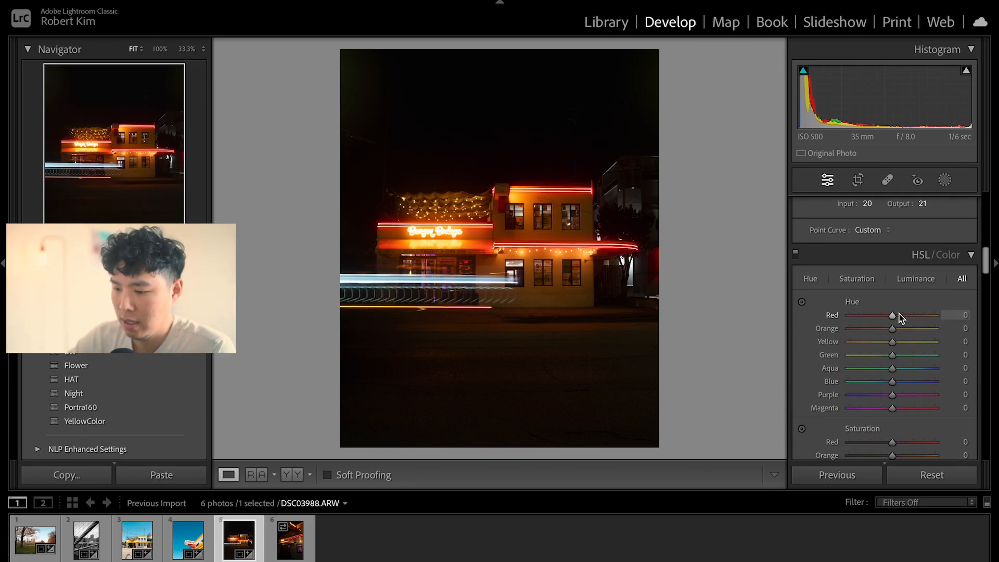
pyautogui.scroll(-5, 900, 316)
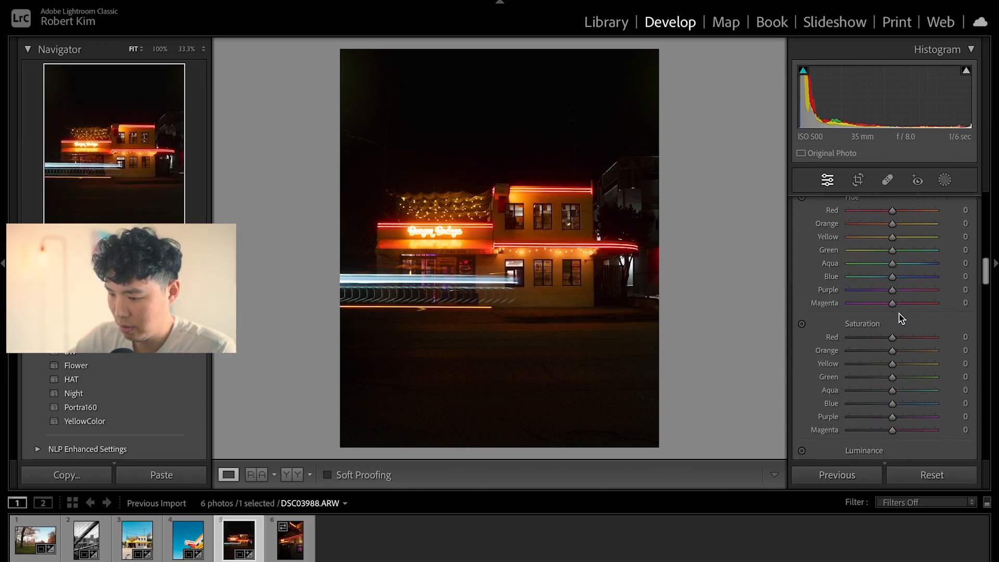
pyautogui.moveTo(893, 369); pyautogui.dragTo(910, 339)
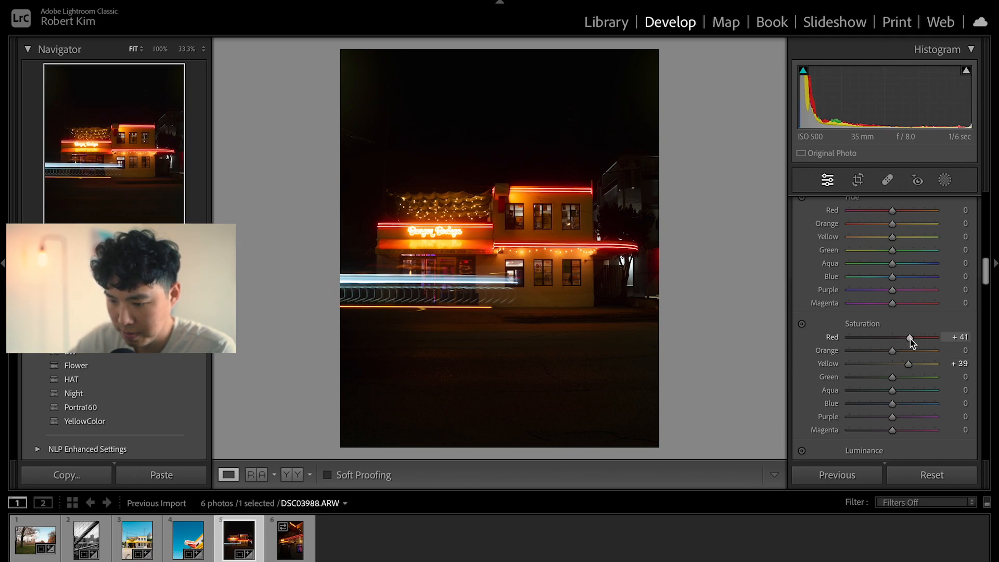
pyautogui.scroll(-3, 881, 358)
pyautogui.scroll(-2, 881, 360)
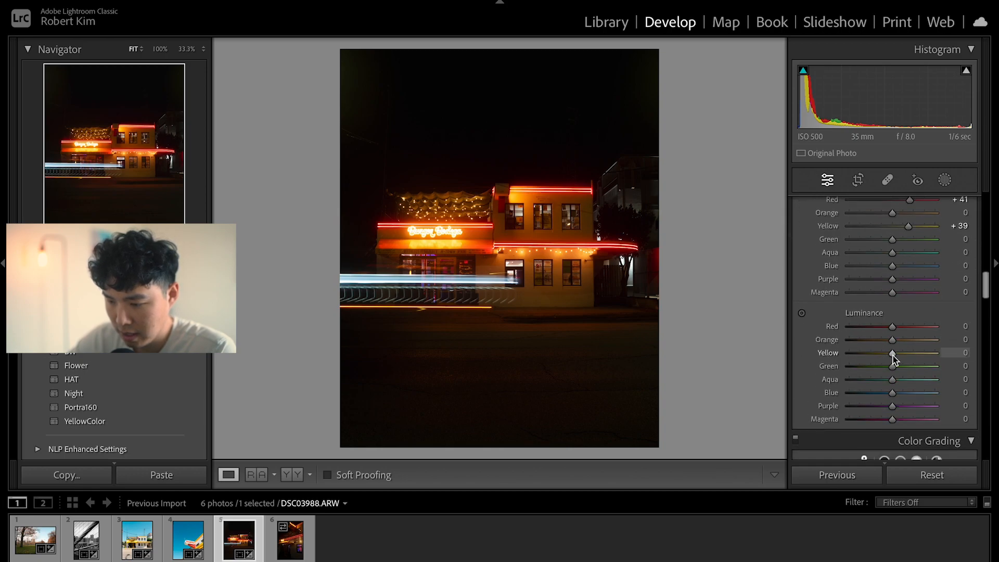
pyautogui.moveTo(893, 354); pyautogui.dragTo(901, 331)
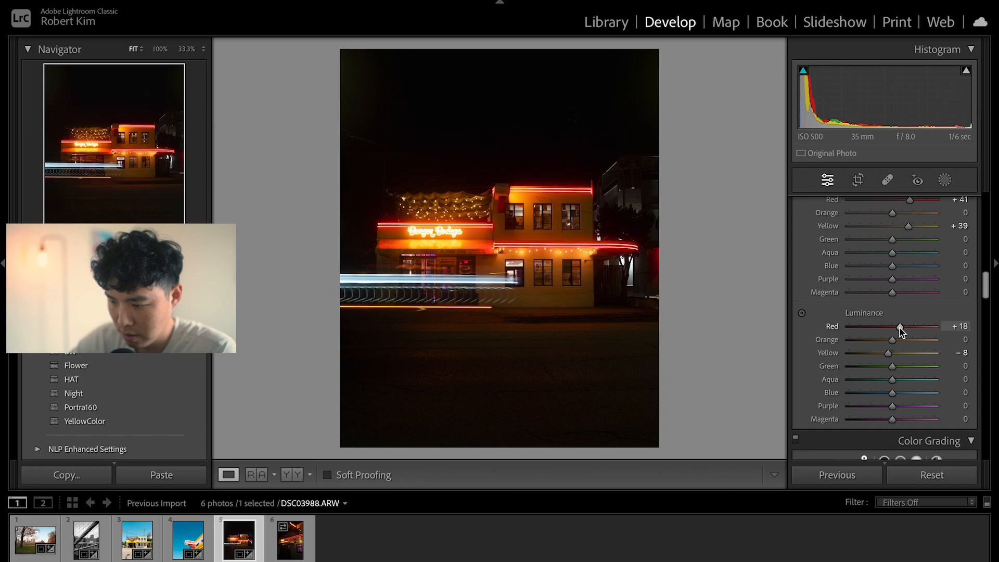
# Step: Color grade the night photo with a mild teal tint in the shadows and a faint magenta-red tint in the highlights
pyautogui.scroll(-6, 901, 333)
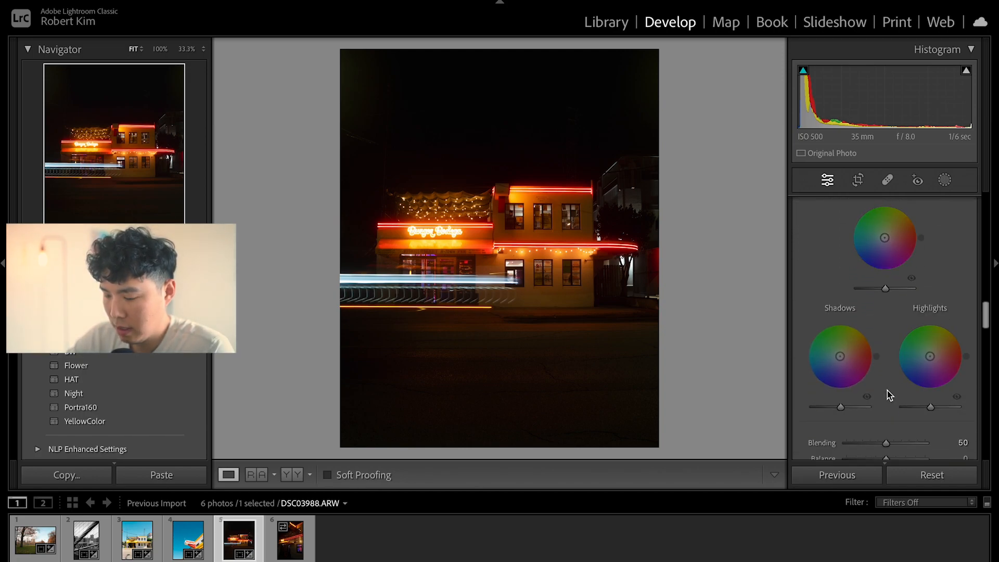
pyautogui.scroll(-1, 889, 395)
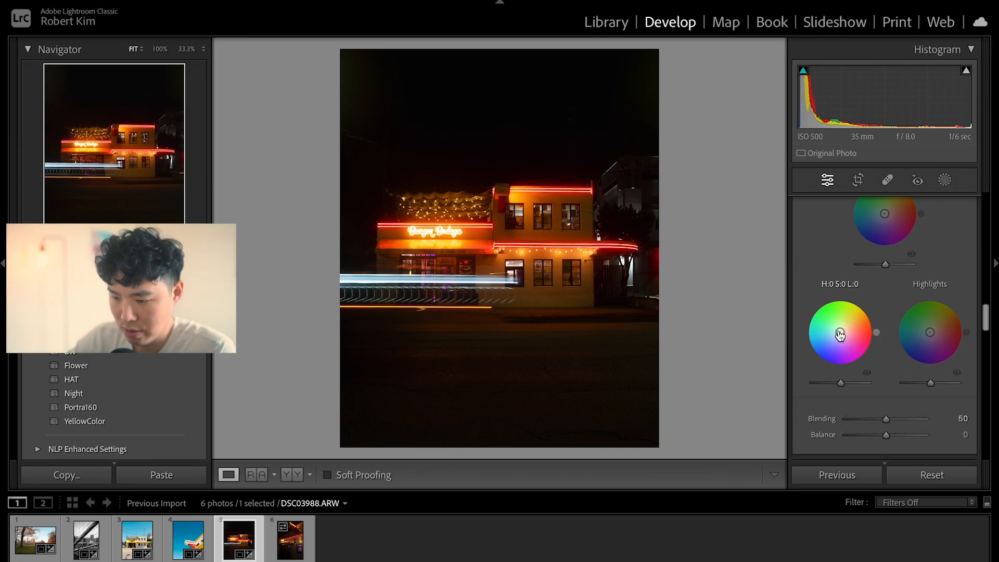
pyautogui.moveTo(839, 334); pyautogui.dragTo(814, 335)
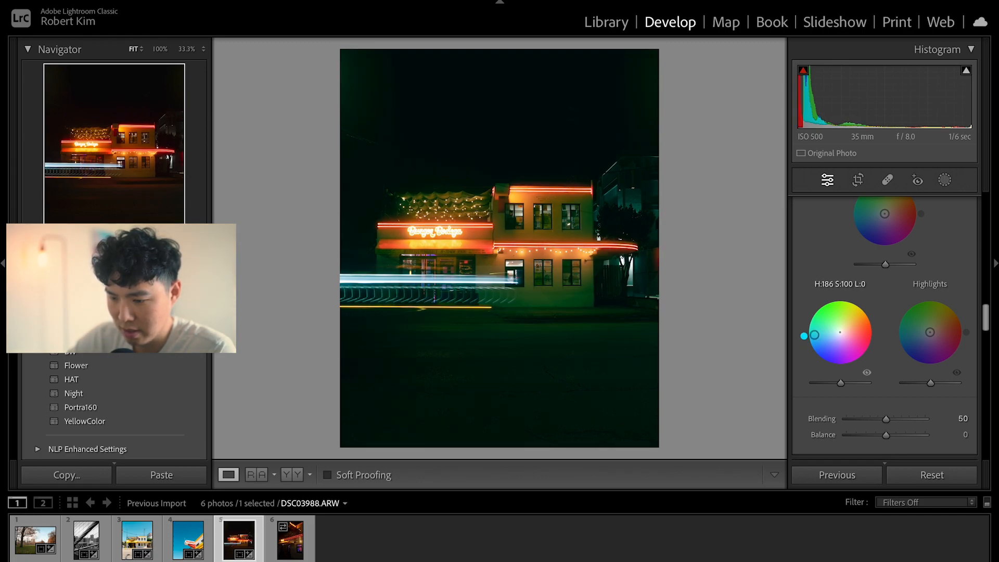
pyautogui.moveTo(814, 334); pyautogui.dragTo(832, 333)
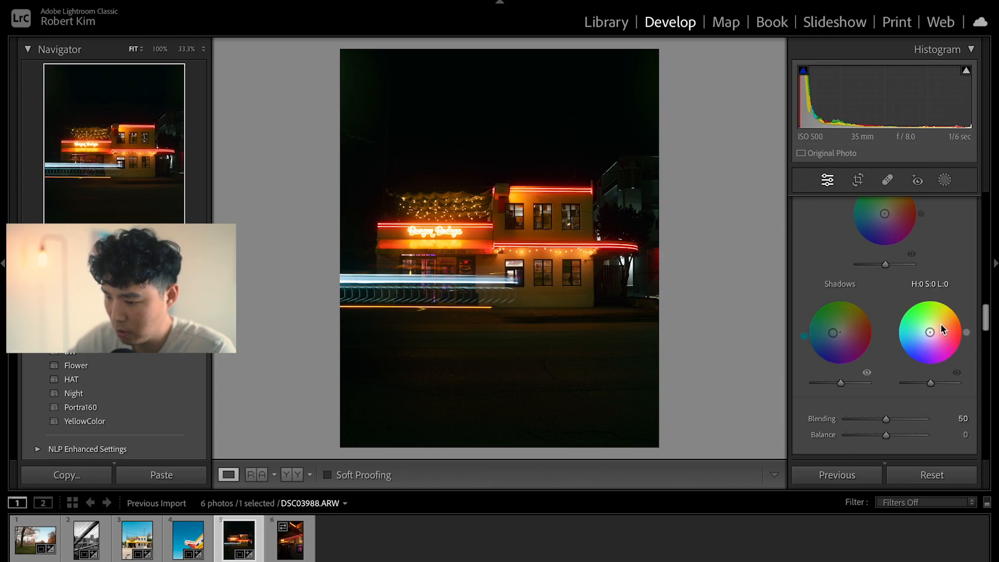
pyautogui.moveTo(929, 332)
pyautogui.mouseDown()
pyautogui.moveTo(966, 330)
pyautogui.moveTo(961, 351)
pyautogui.moveTo(933, 335)
pyautogui.mouseUp()
pyautogui.scroll(-4, 889, 307)
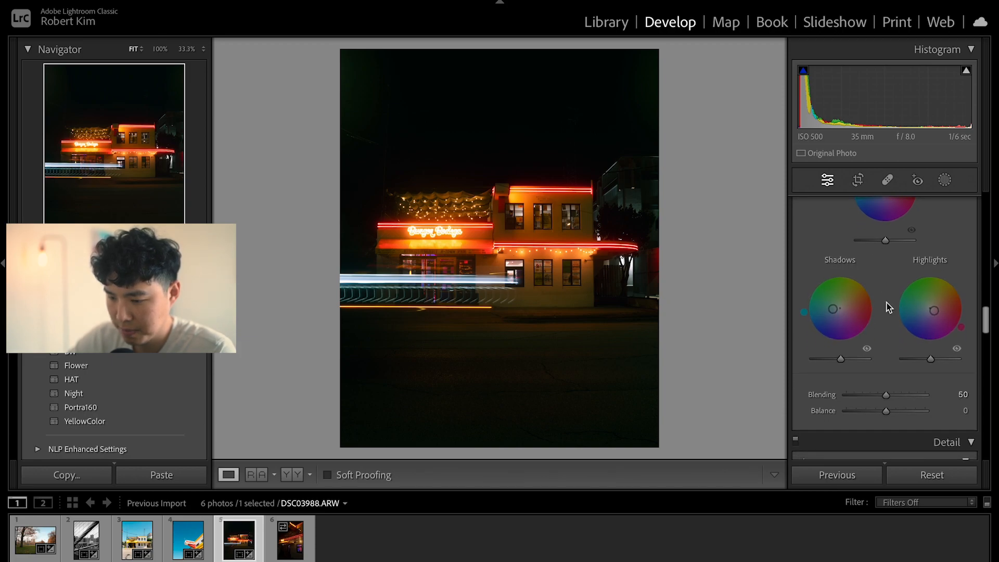
# Step: Set the night photo's exposure to +1.00 and highlights to +6, and compare the result with the unedited version
pyautogui.scroll(-7, 889, 307)
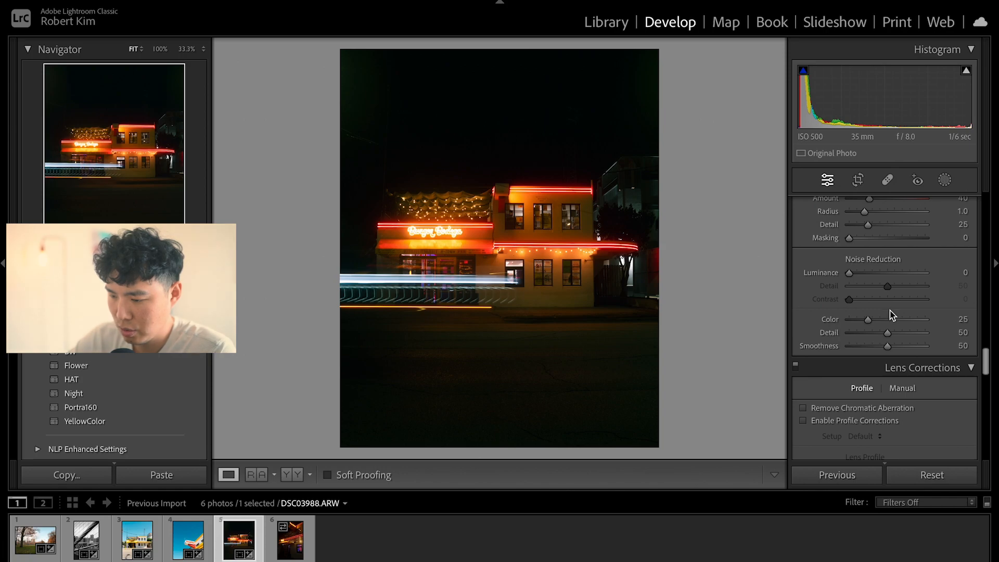
pyautogui.scroll(15, 889, 311)
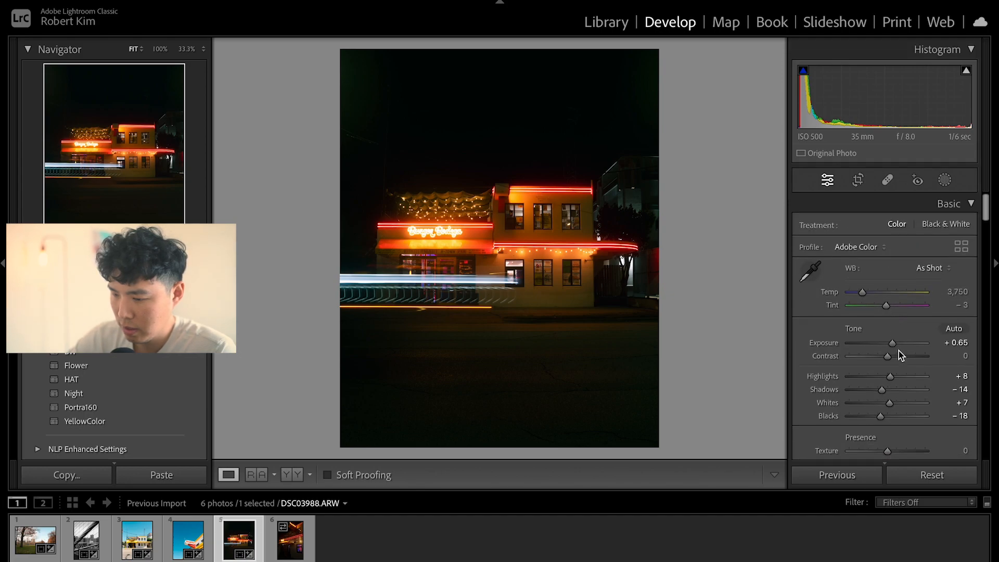
pyautogui.moveTo(890, 345); pyautogui.dragTo(887, 375)
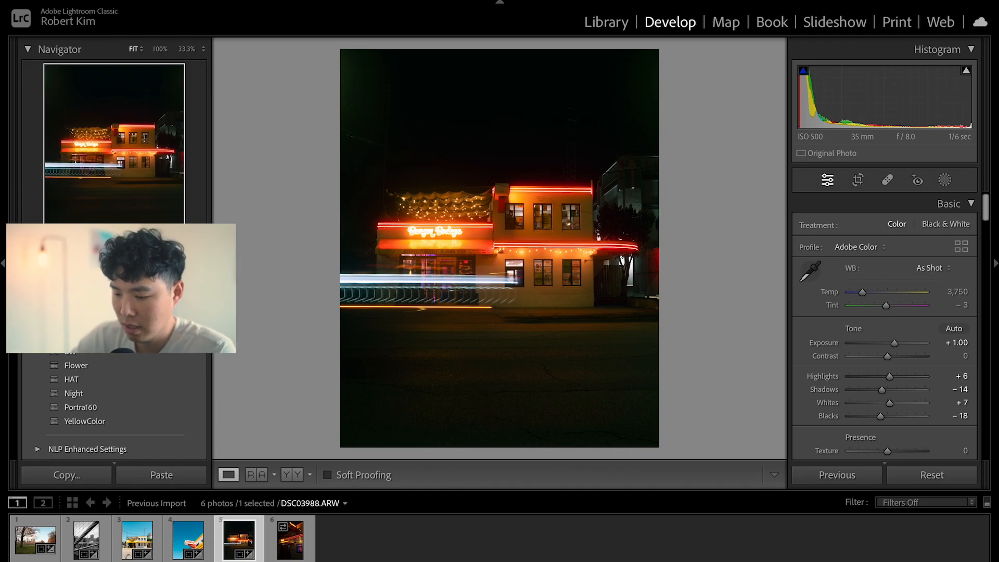
pyautogui.press('\\')
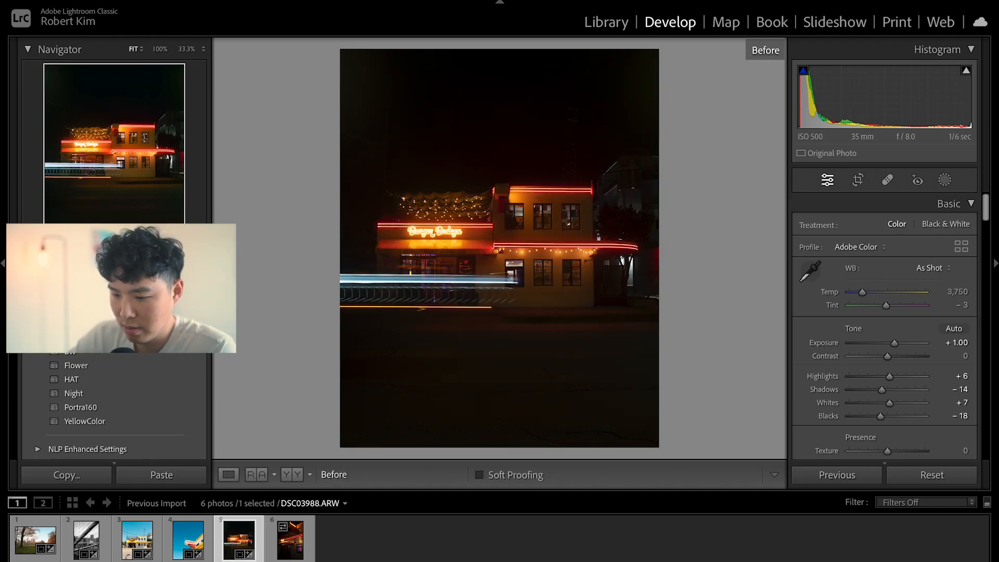
pyautogui.press('\\')
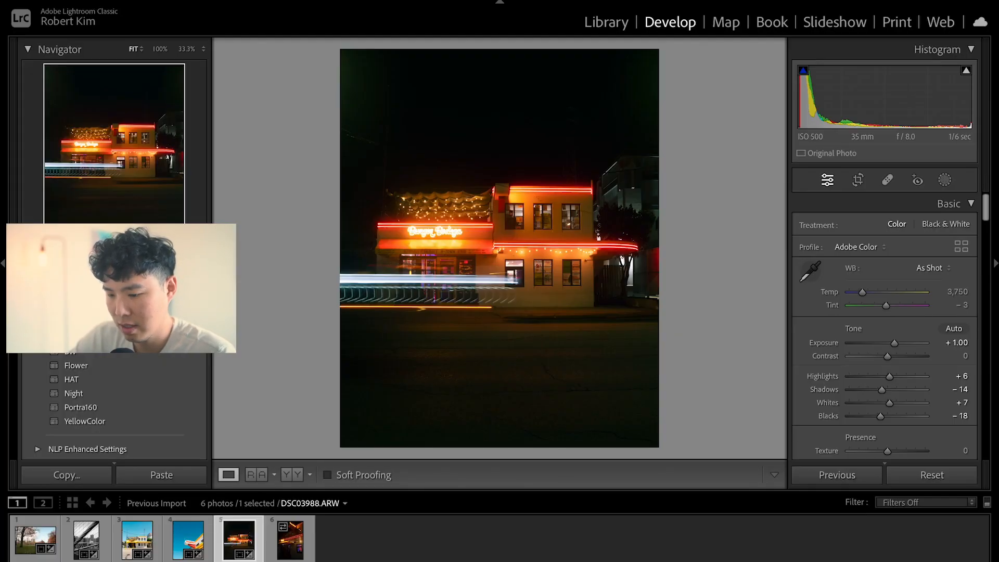
# Step: Copy the night photo's settings without white balance, transform, healing, crop and masking, and open the photo DSC03994.ARW
pyautogui.press('super+shift+c')
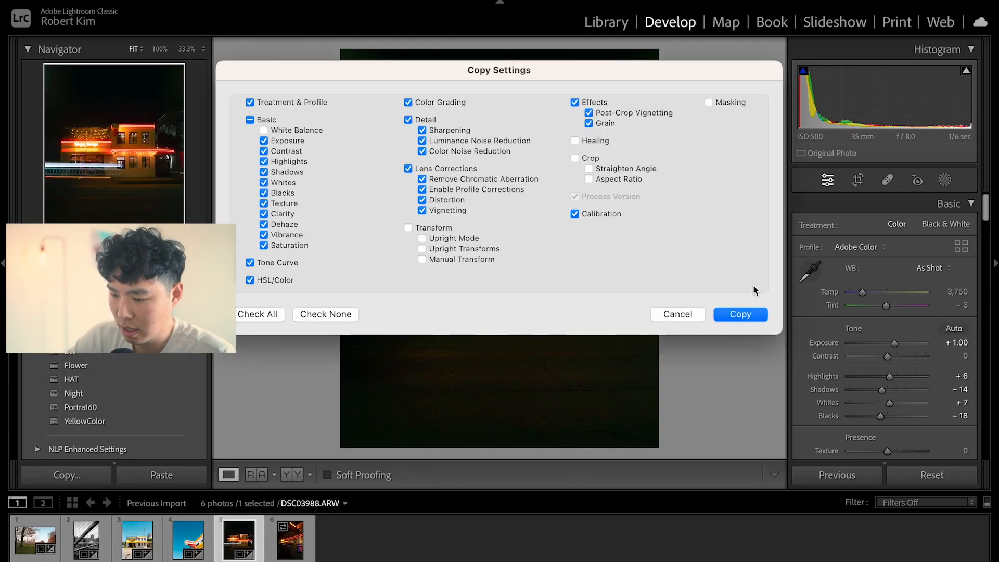
pyautogui.click(739, 314)
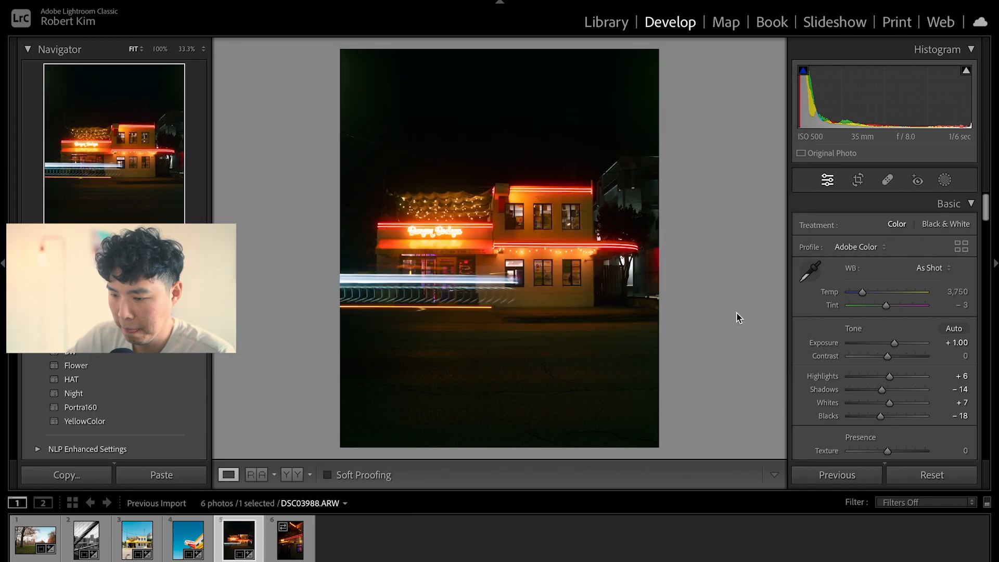
pyautogui.click(285, 550)
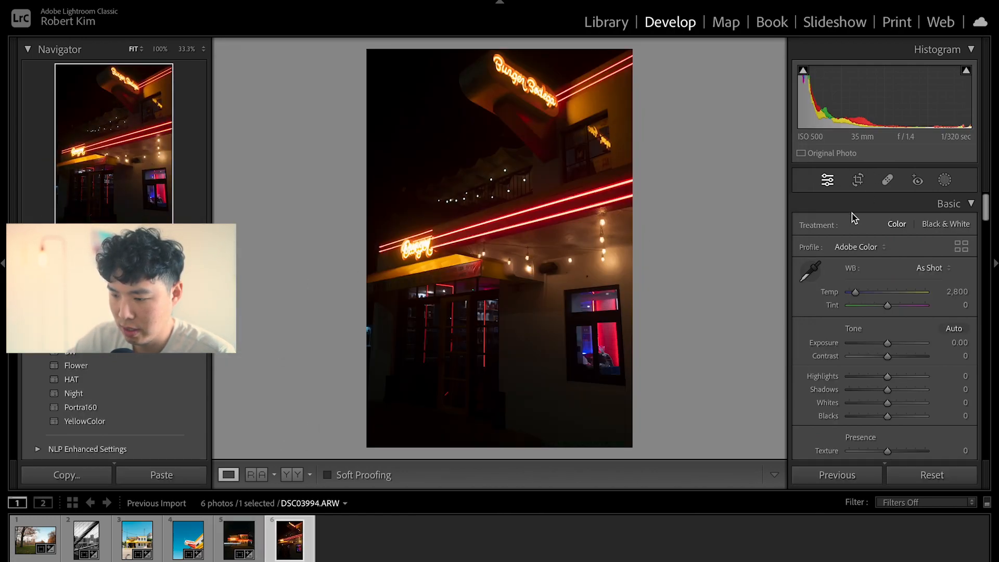
# Step: Crop DSC03994.ARW with an unlocked custom aspect, trimming the dark strip along the photo's lower edge
pyautogui.click(859, 182)
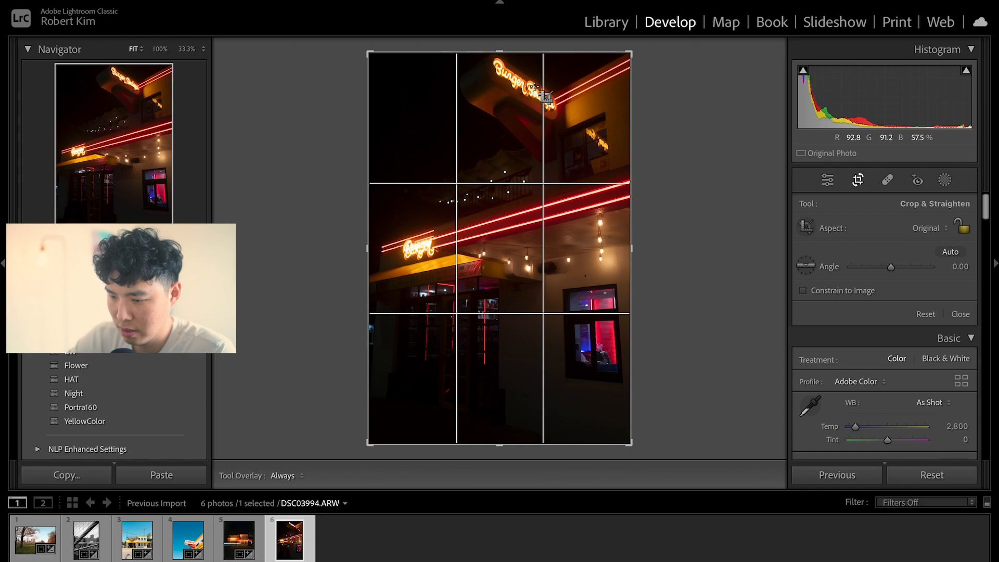
pyautogui.click(933, 229)
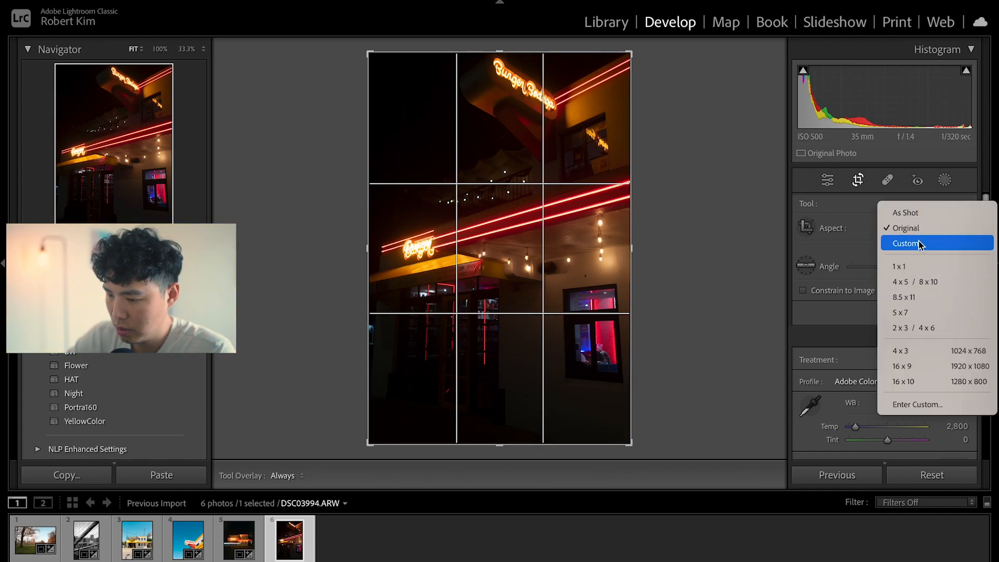
pyautogui.click(680, 222)
pyautogui.moveTo(535, 448); pyautogui.dragTo(539, 417)
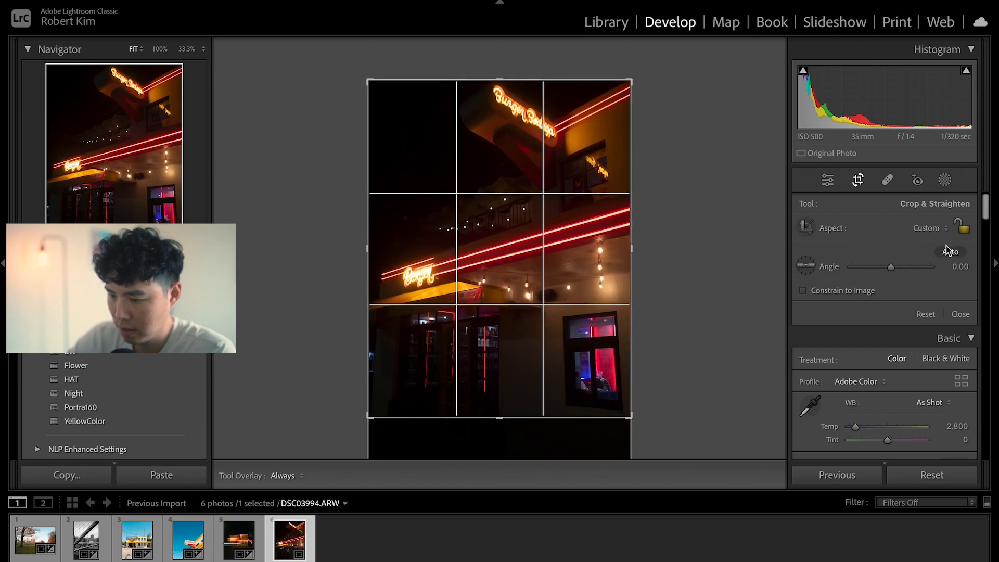
pyautogui.press('Return')
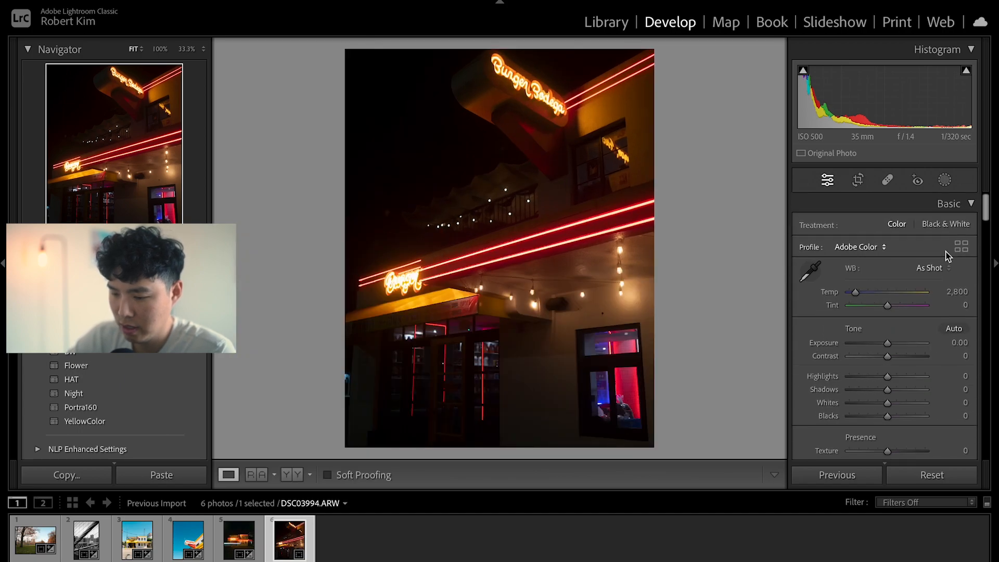
# Step: Paste the copied night settings onto DSC03994.ARW, and set its highlights to -12 and exposure to +1.10
pyautogui.hotkey('ctrl', 'shift', 'v')
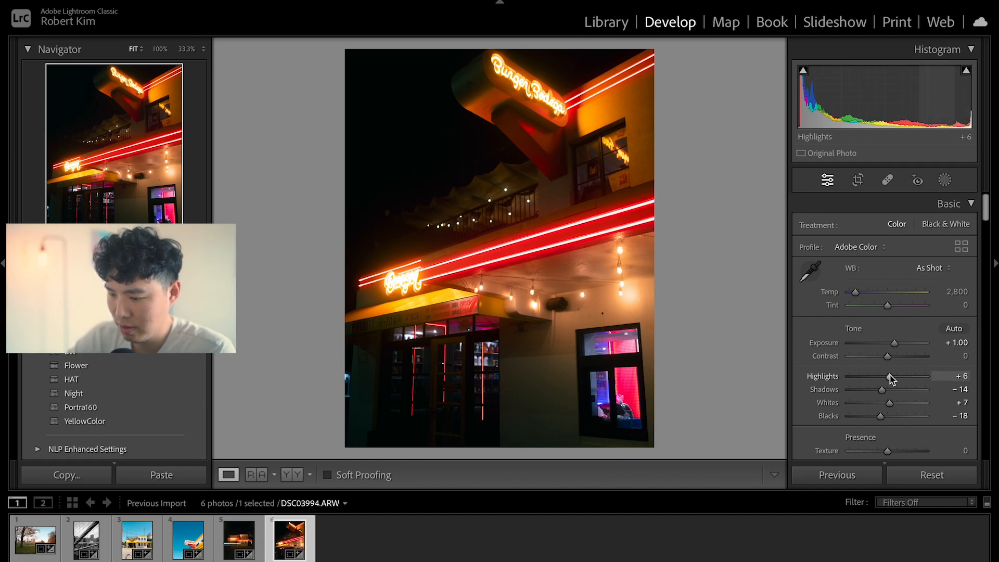
pyautogui.moveTo(890, 376); pyautogui.dragTo(882, 376)
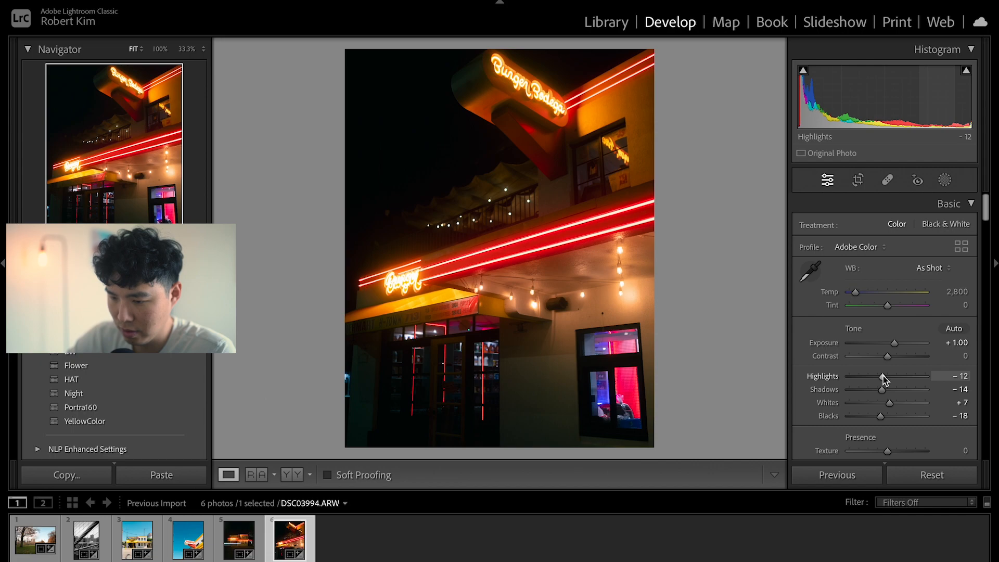
pyautogui.moveTo(895, 344); pyautogui.dragTo(896, 344)
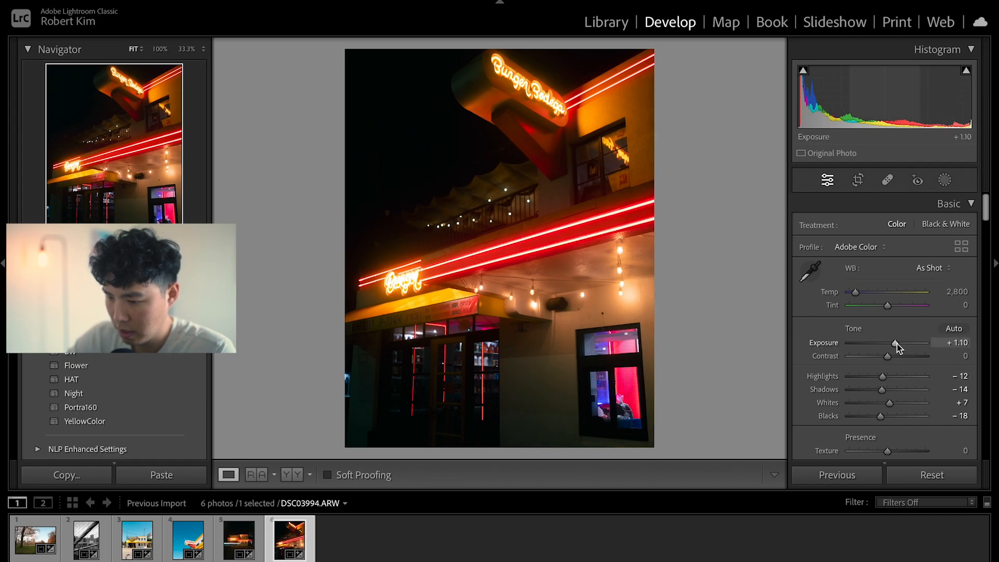
# Step: Set the vibrance of DSC03994.ARW to +34 and the saturation to +3
pyautogui.scroll(-4, 904, 377)
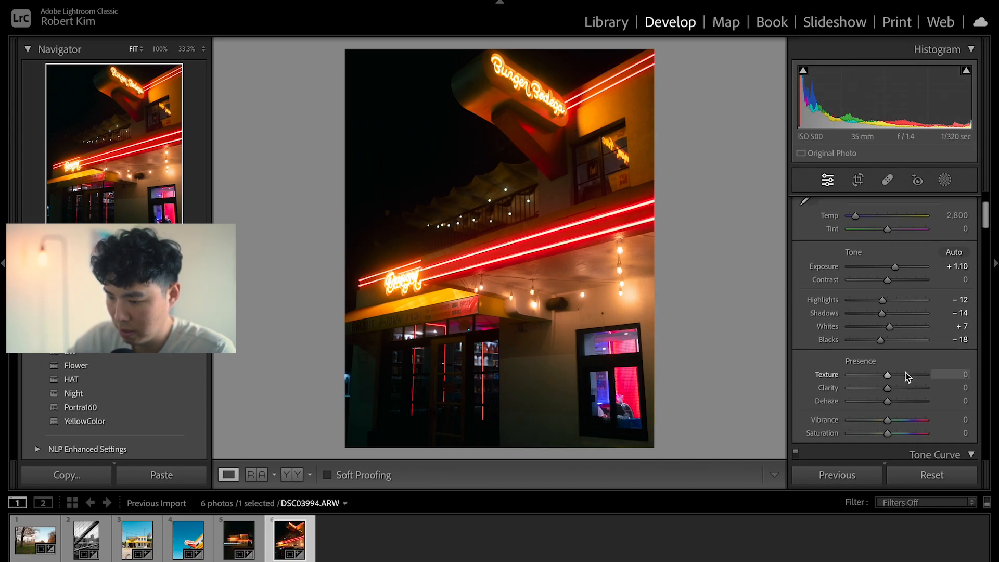
pyautogui.moveTo(886, 389); pyautogui.dragTo(902, 389)
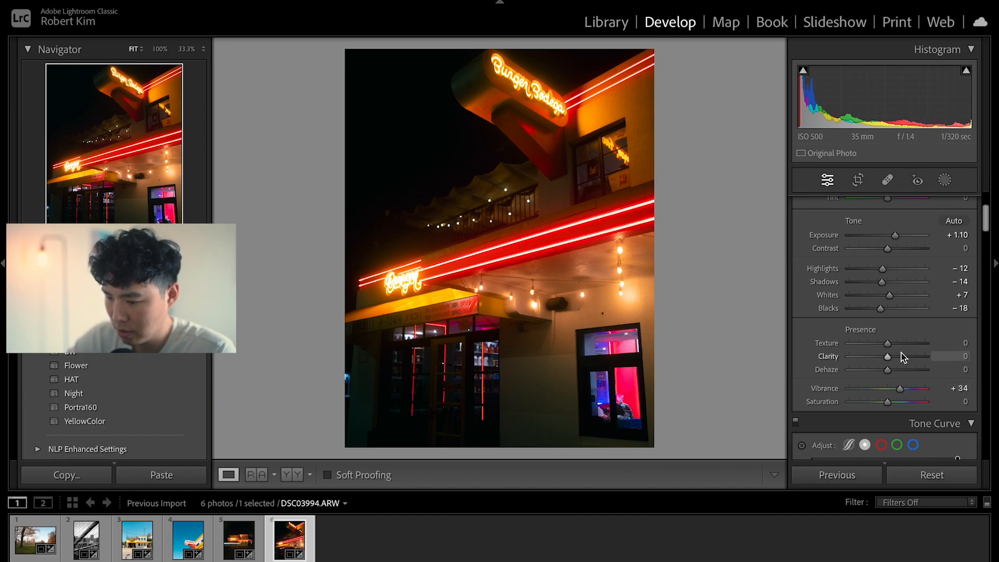
pyautogui.scroll(-1, 905, 345)
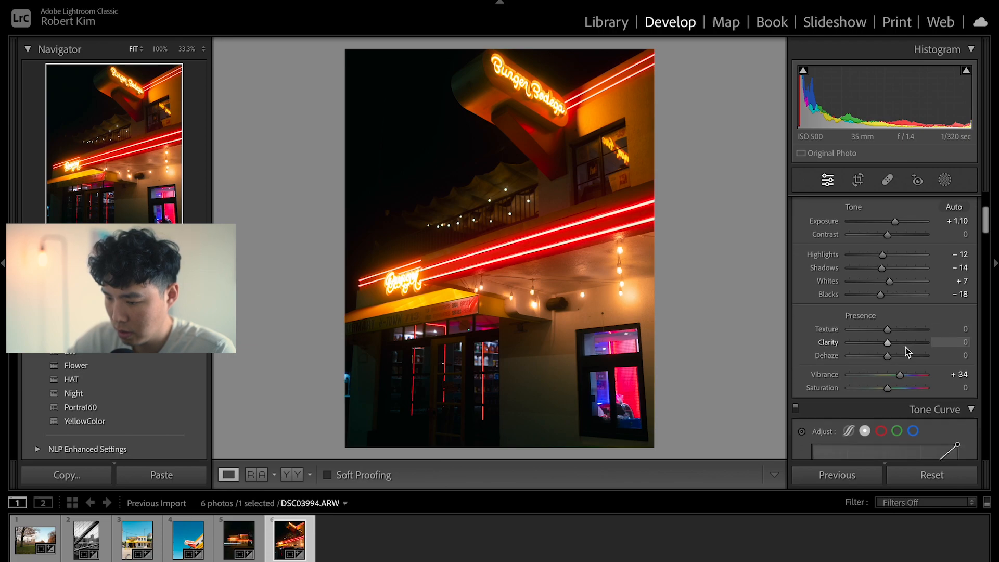
pyautogui.moveTo(887, 385); pyautogui.dragTo(889, 386)
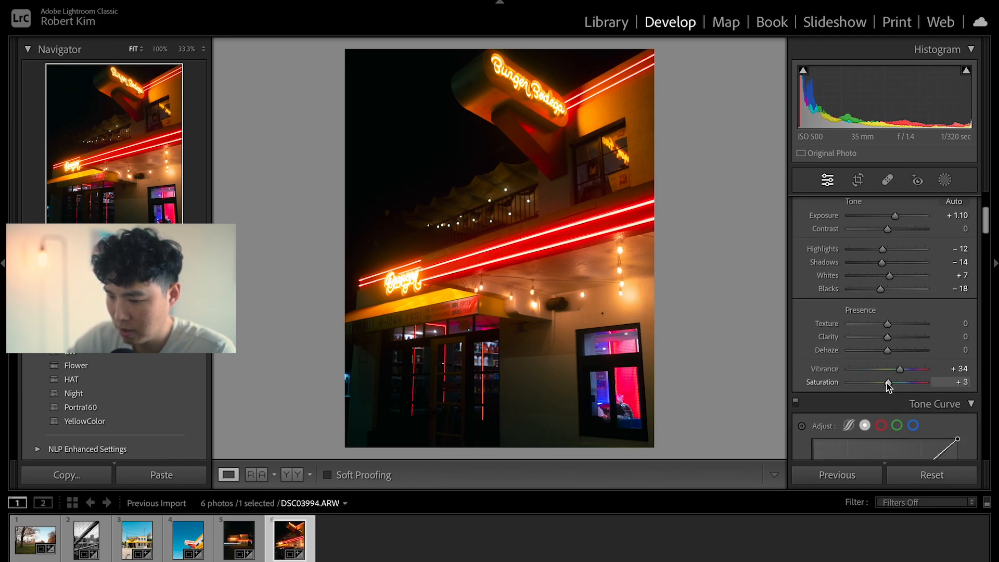
# Step: Raise the exposure of DSC03994.ARW to +1.20 and compare the result with the unedited version
pyautogui.scroll(5, 889, 387)
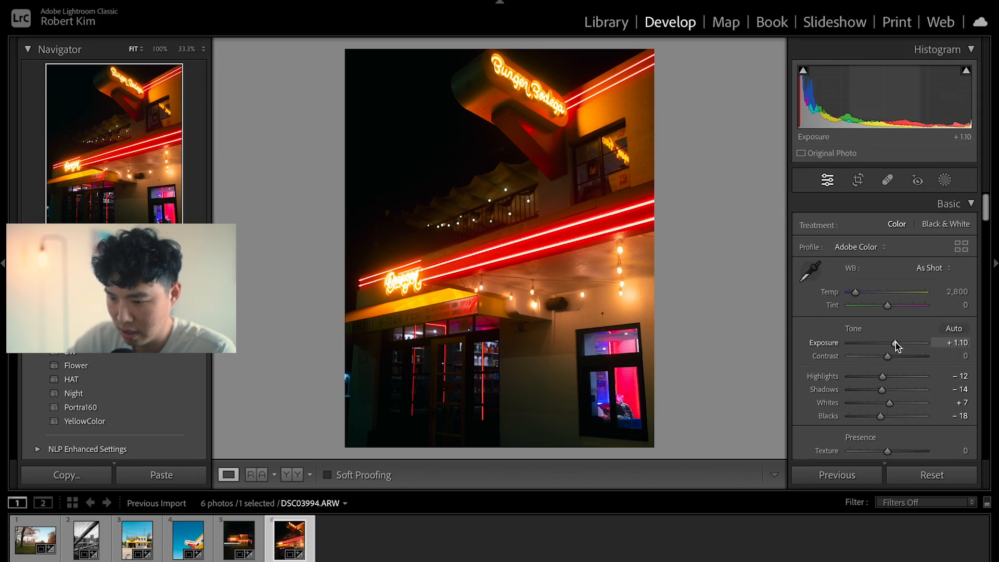
pyautogui.moveTo(895, 342); pyautogui.dragTo(896, 342)
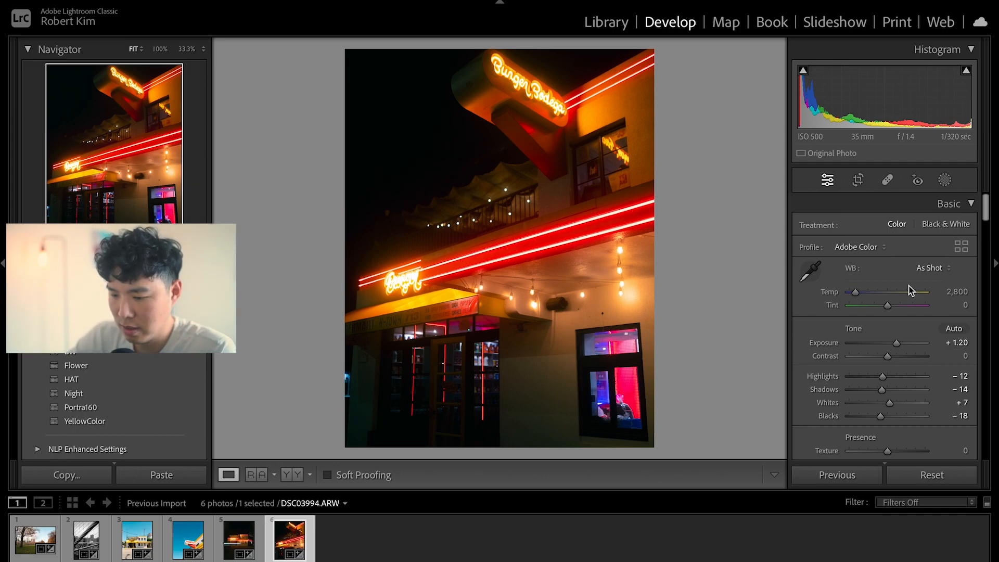
pyautogui.press('\\')
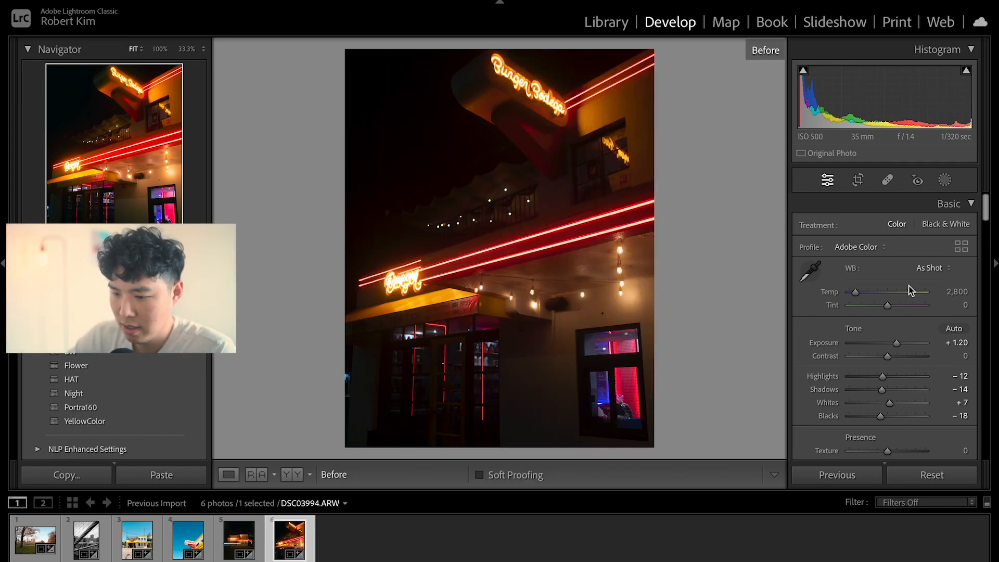
pyautogui.press('\\')
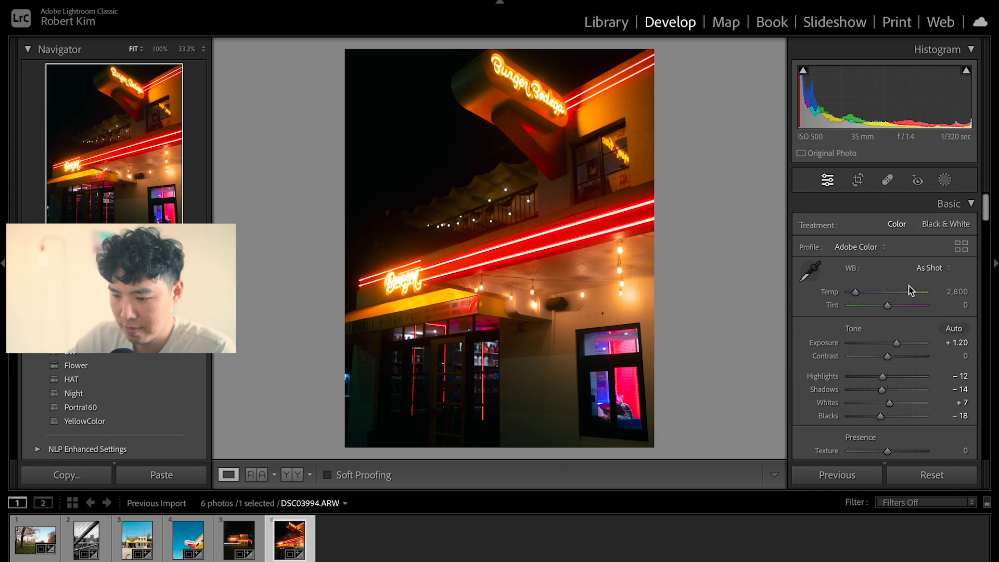